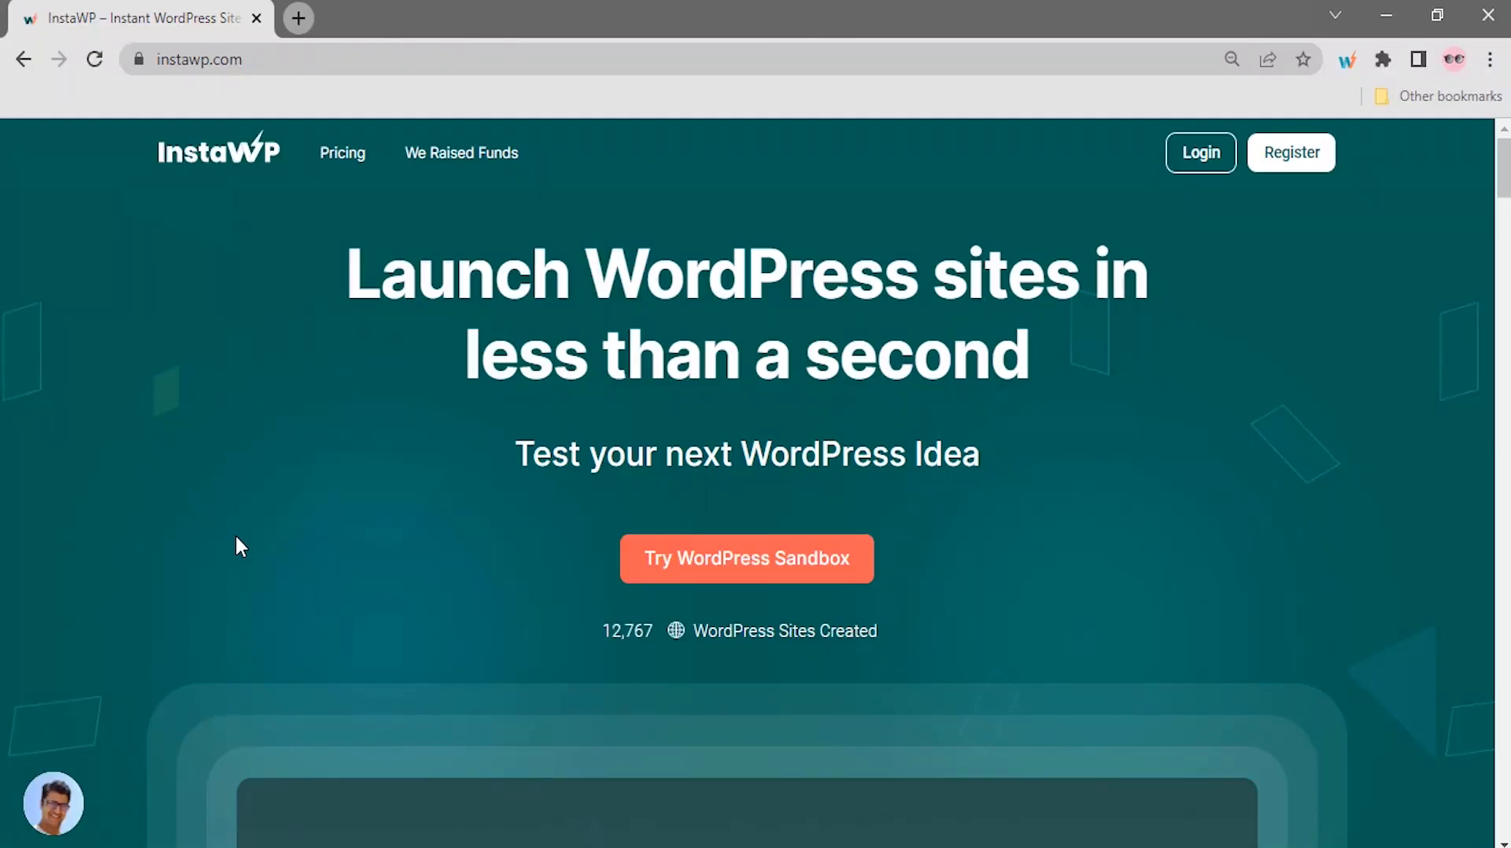
Create a temporary WordPress sandbox site named Yoursitename with WP version 6.0, PHP 8.0 and the default configuration.
click(640, 572)
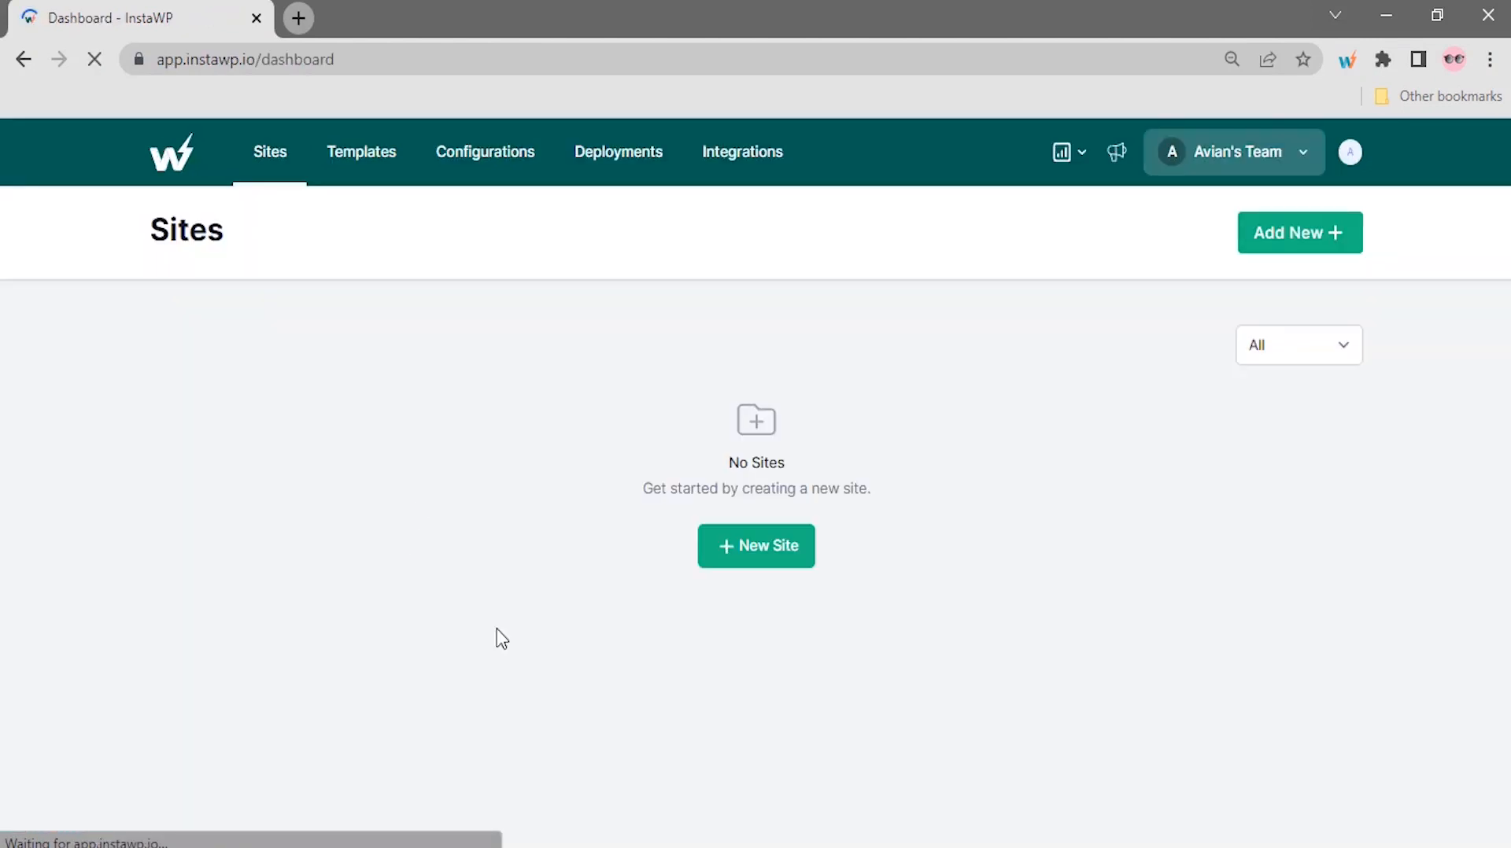
click(765, 566)
click(678, 447)
click(689, 523)
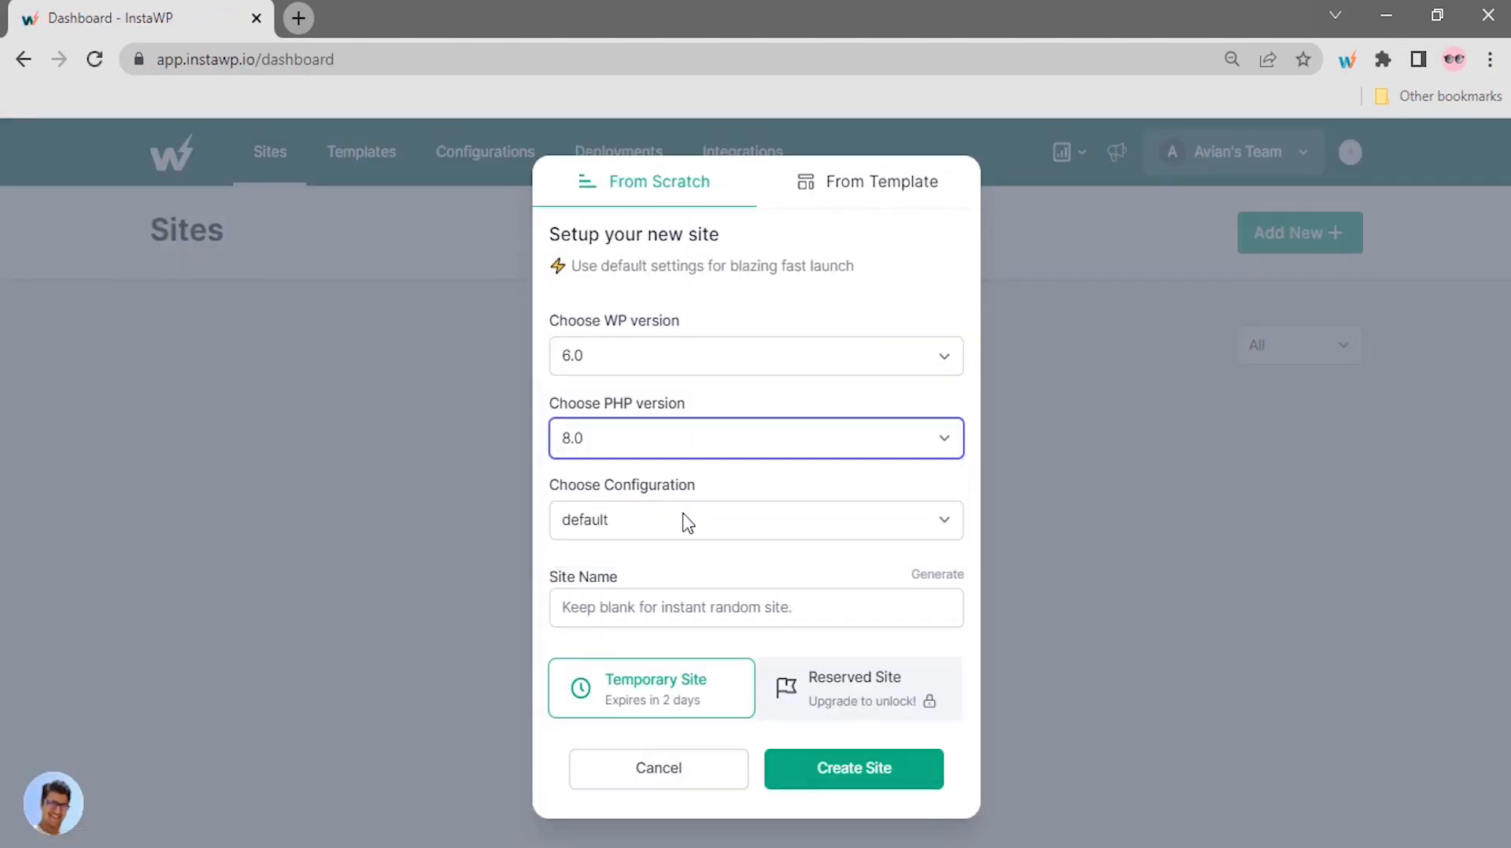
click(687, 603)
text(Yoursitename)
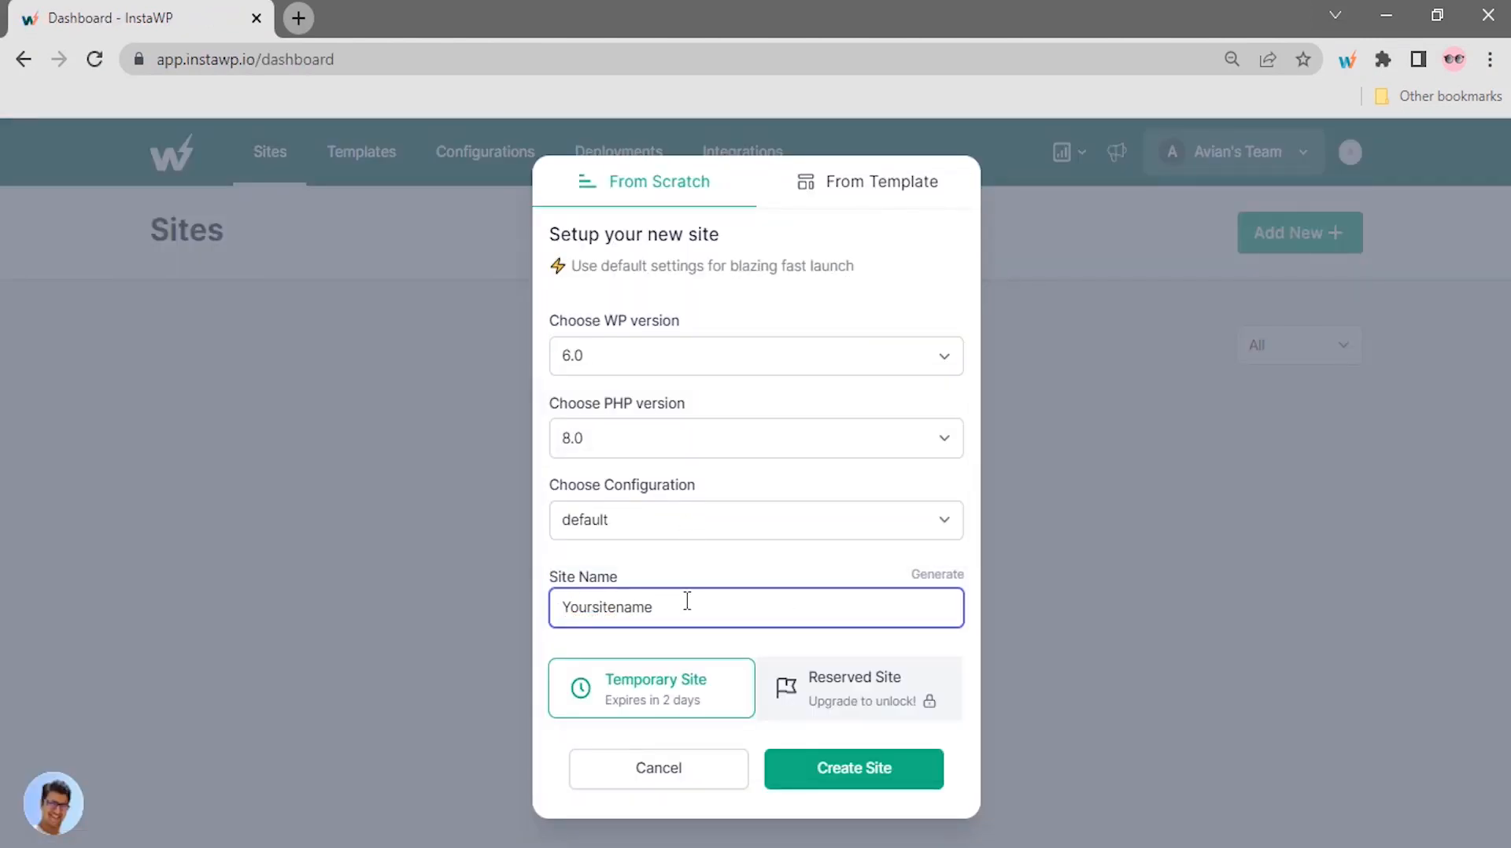
click(793, 779)
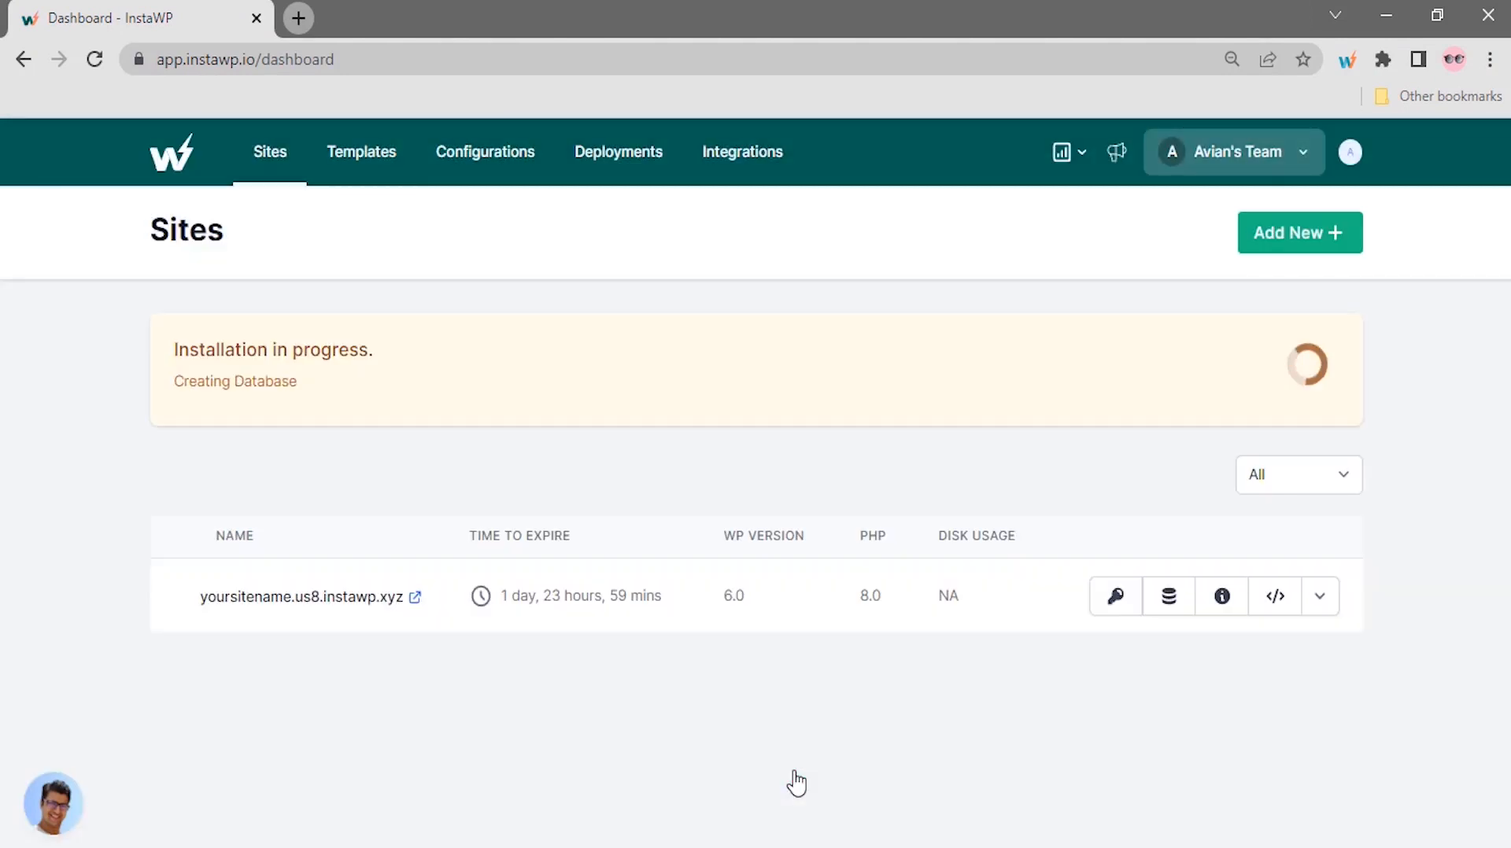
click(1277, 384)
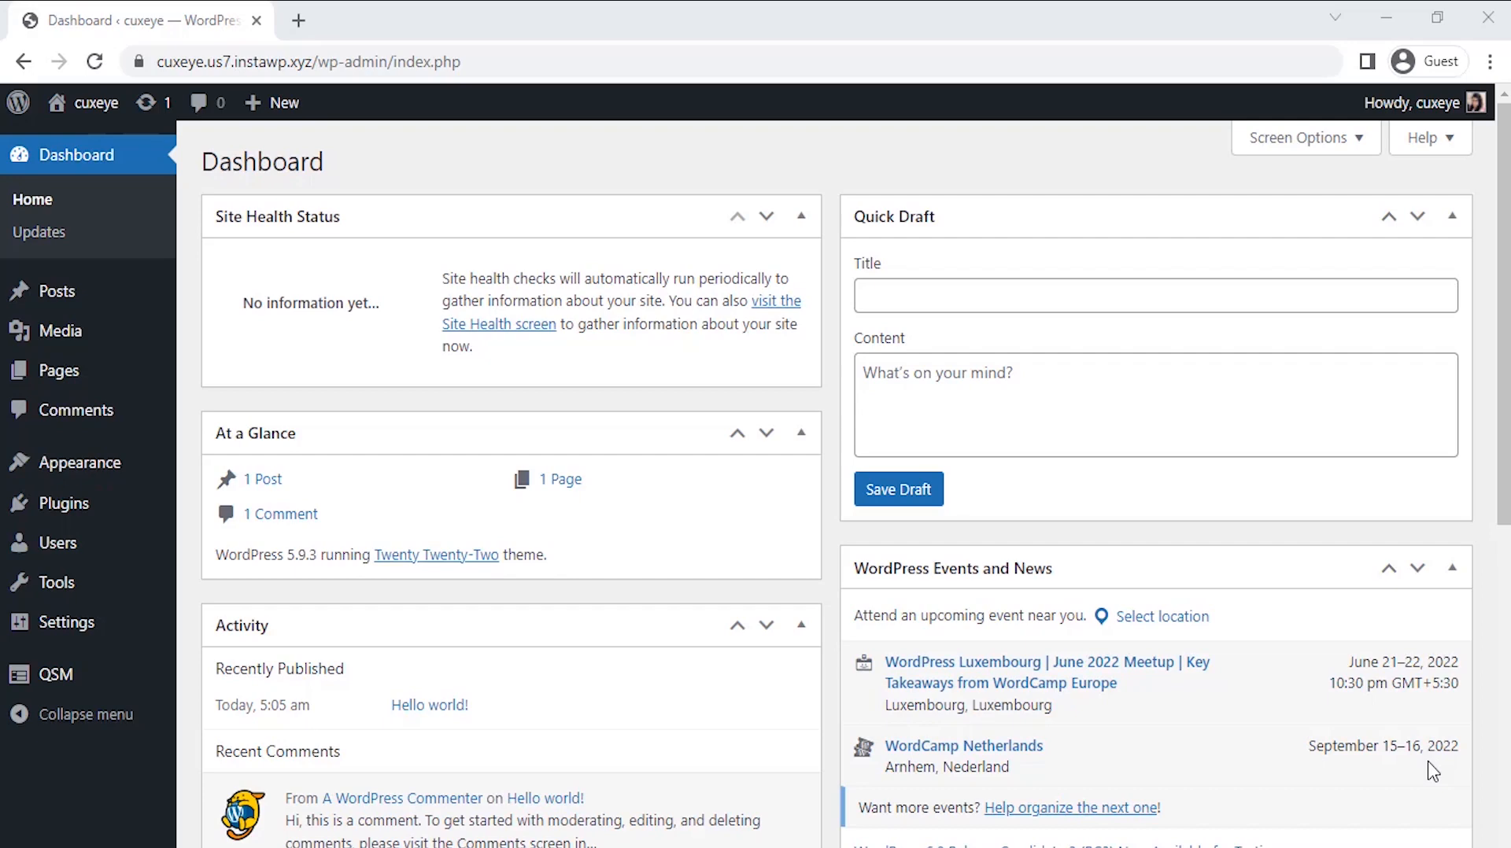
Start a new QSM quiz on the WordPress site, using the Default Theme.
mouse_move(95, 674)
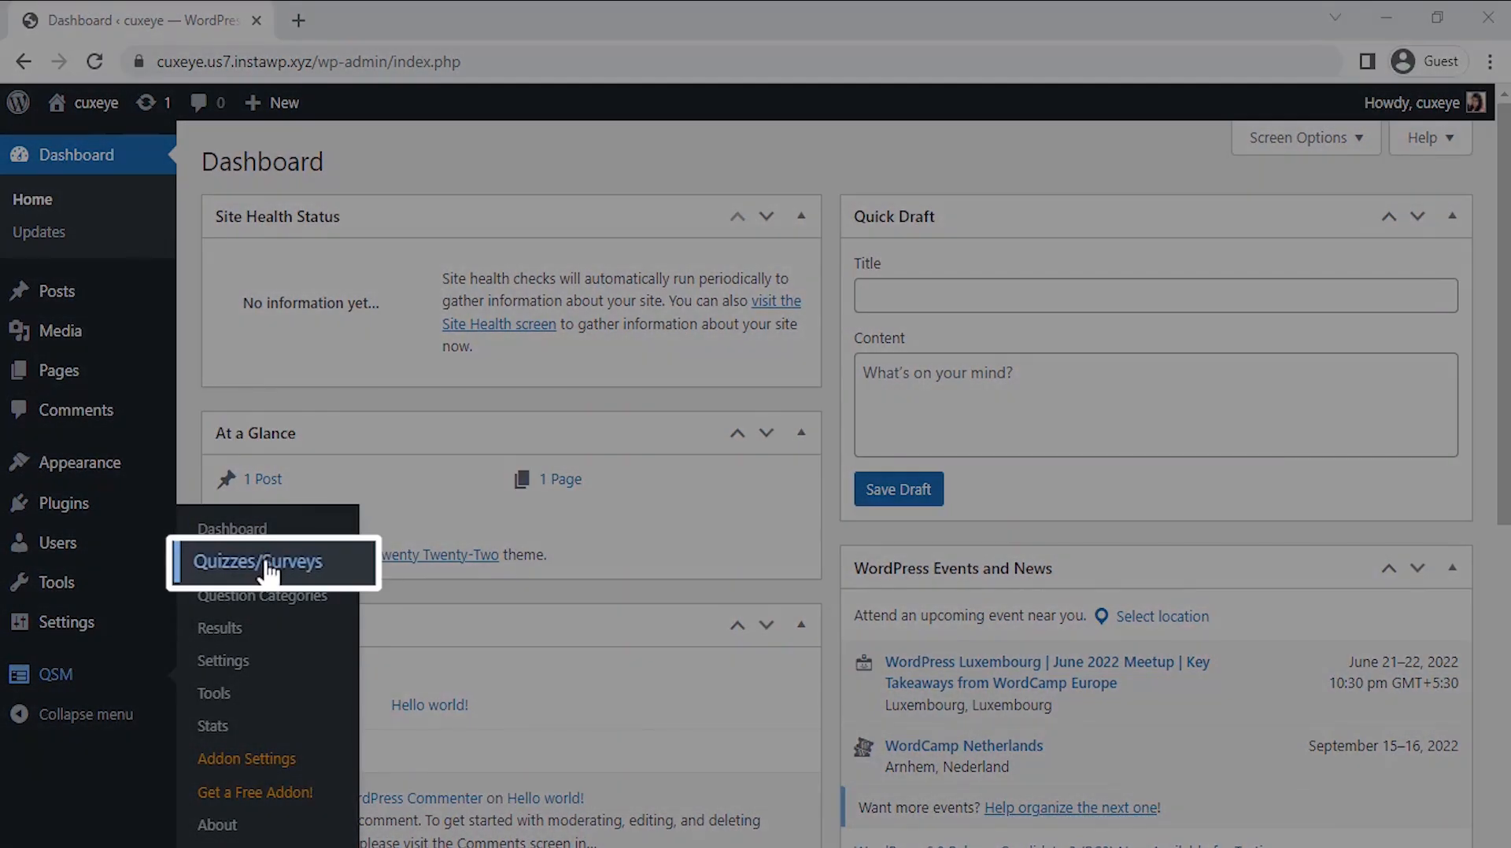
click(262, 564)
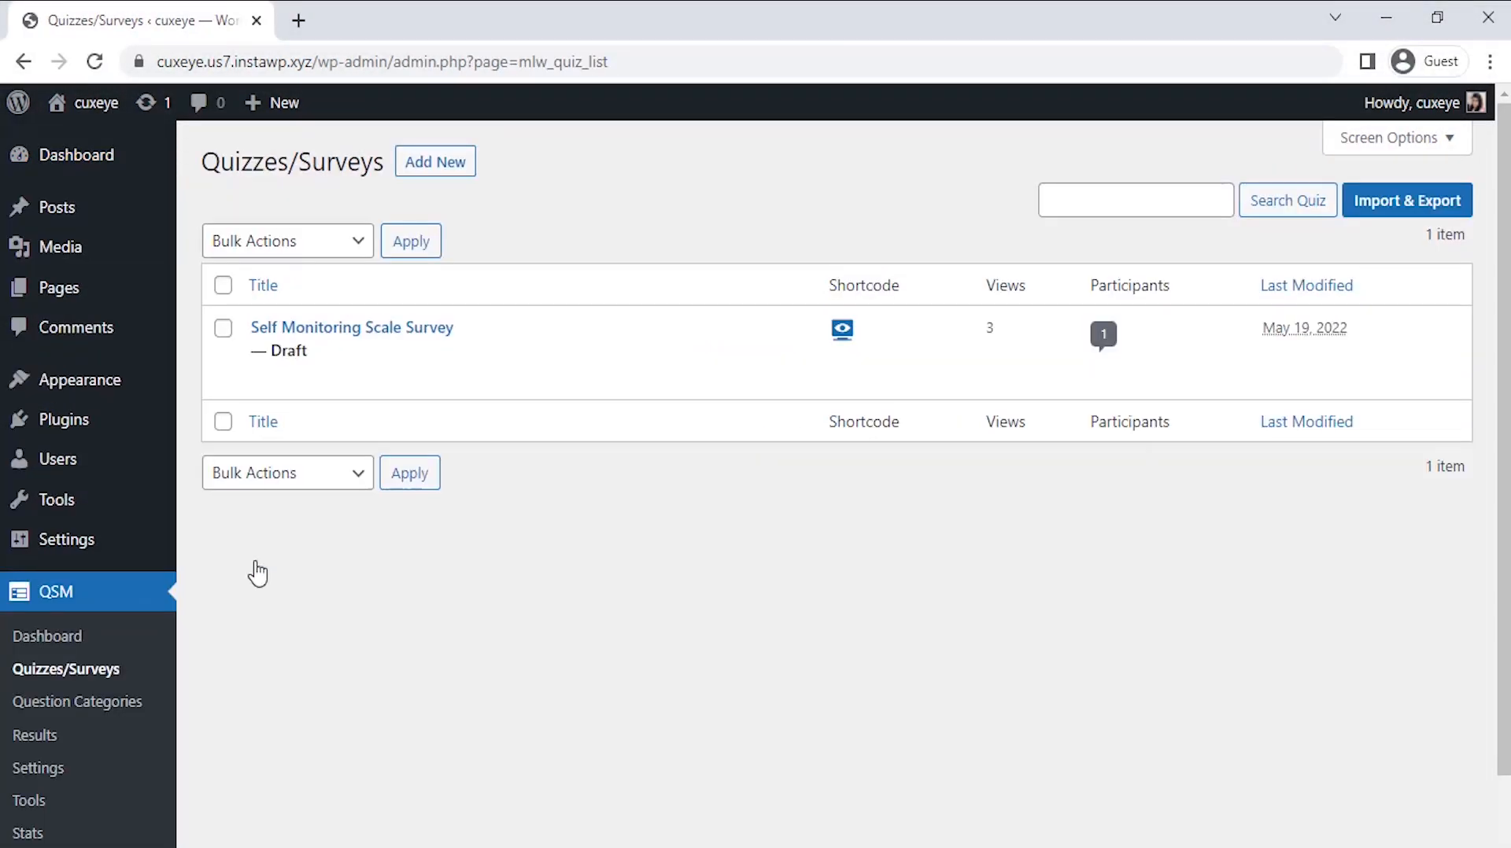
click(427, 167)
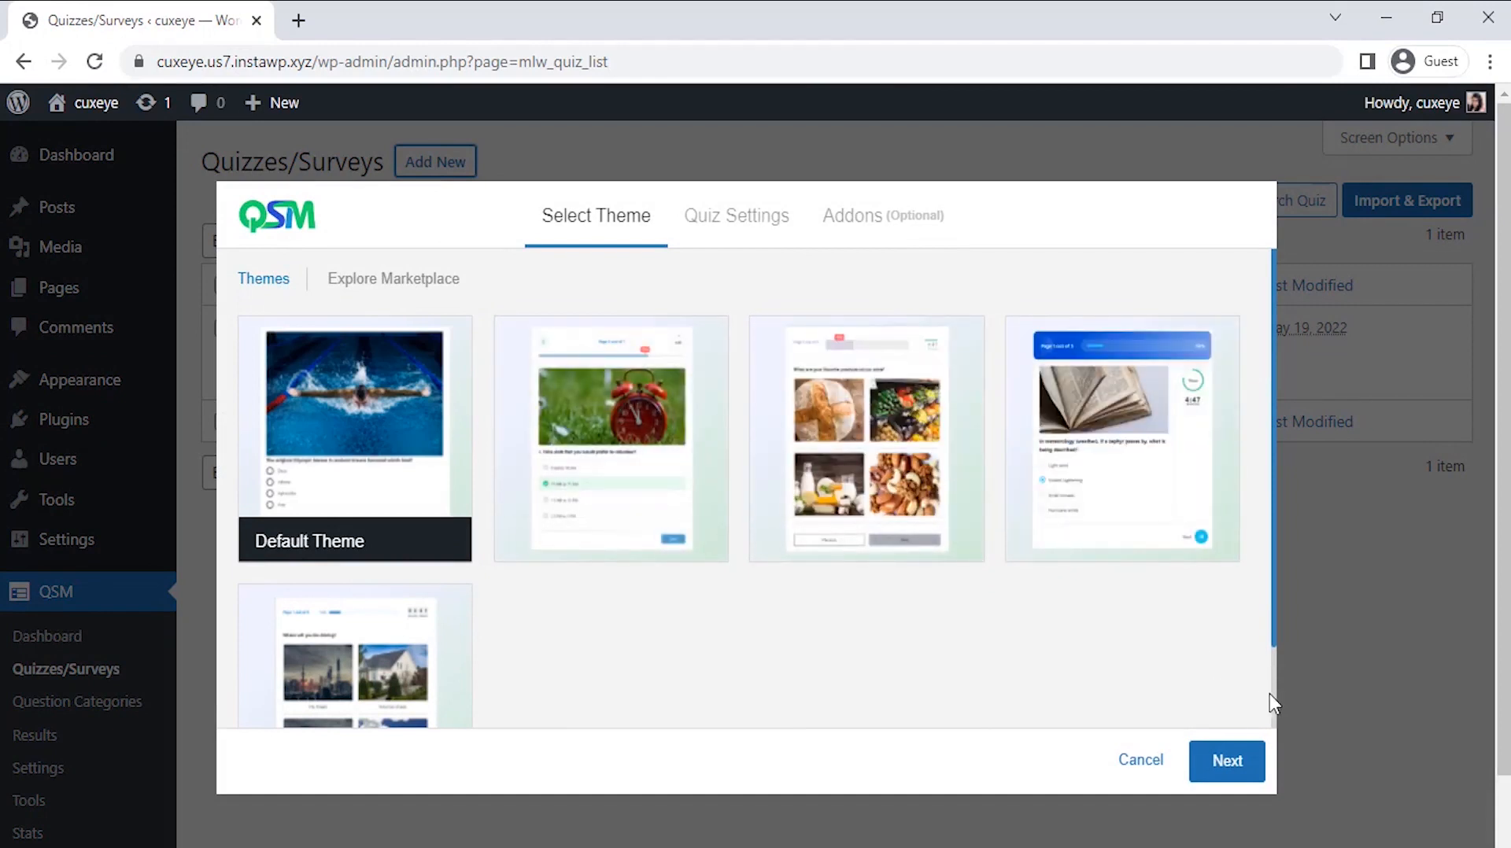
scroll(1273, 694, down, 2)
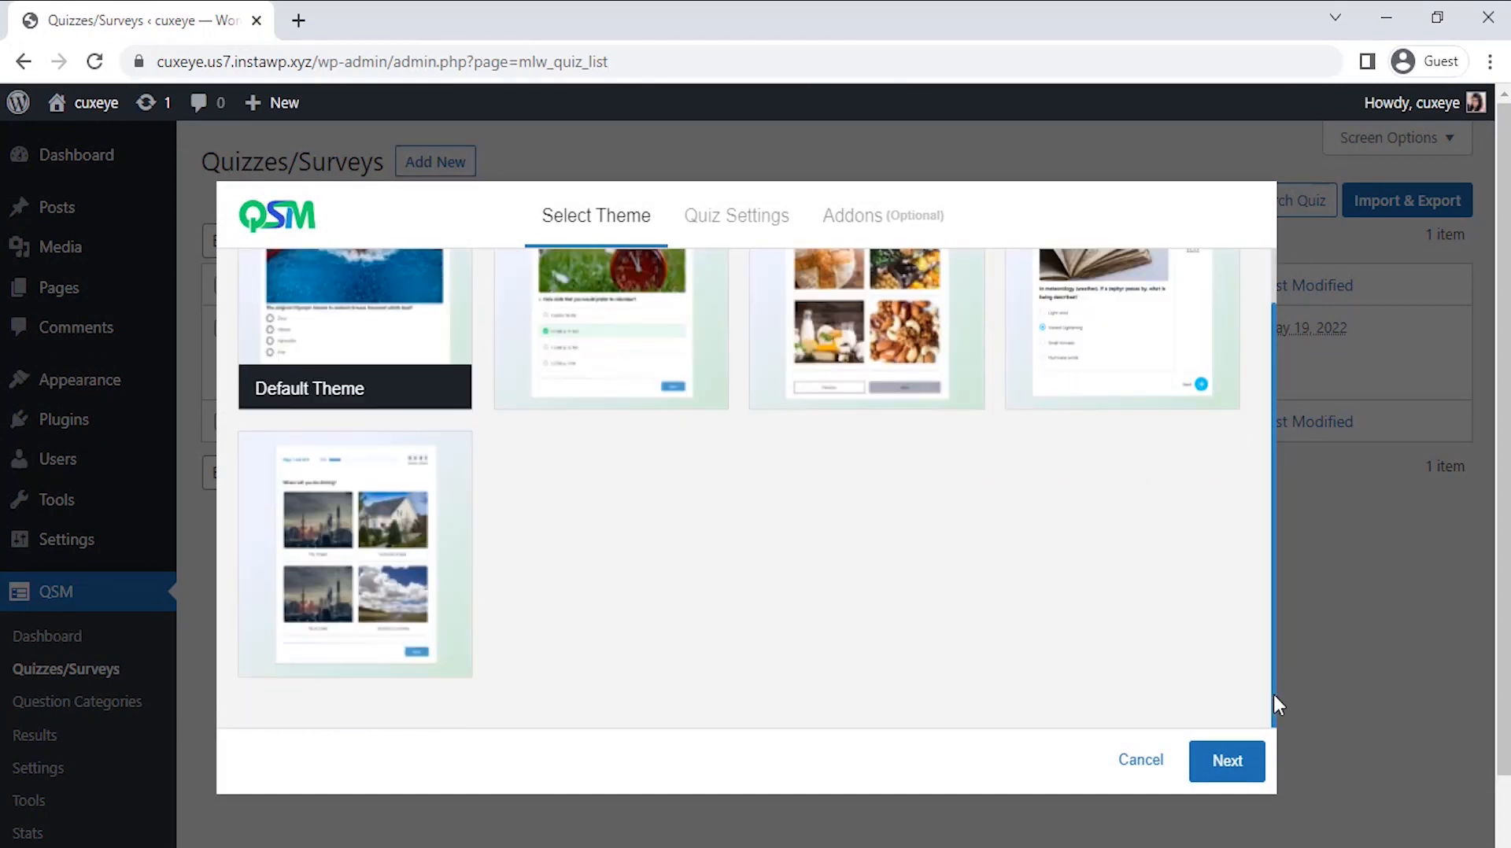
click(1222, 763)
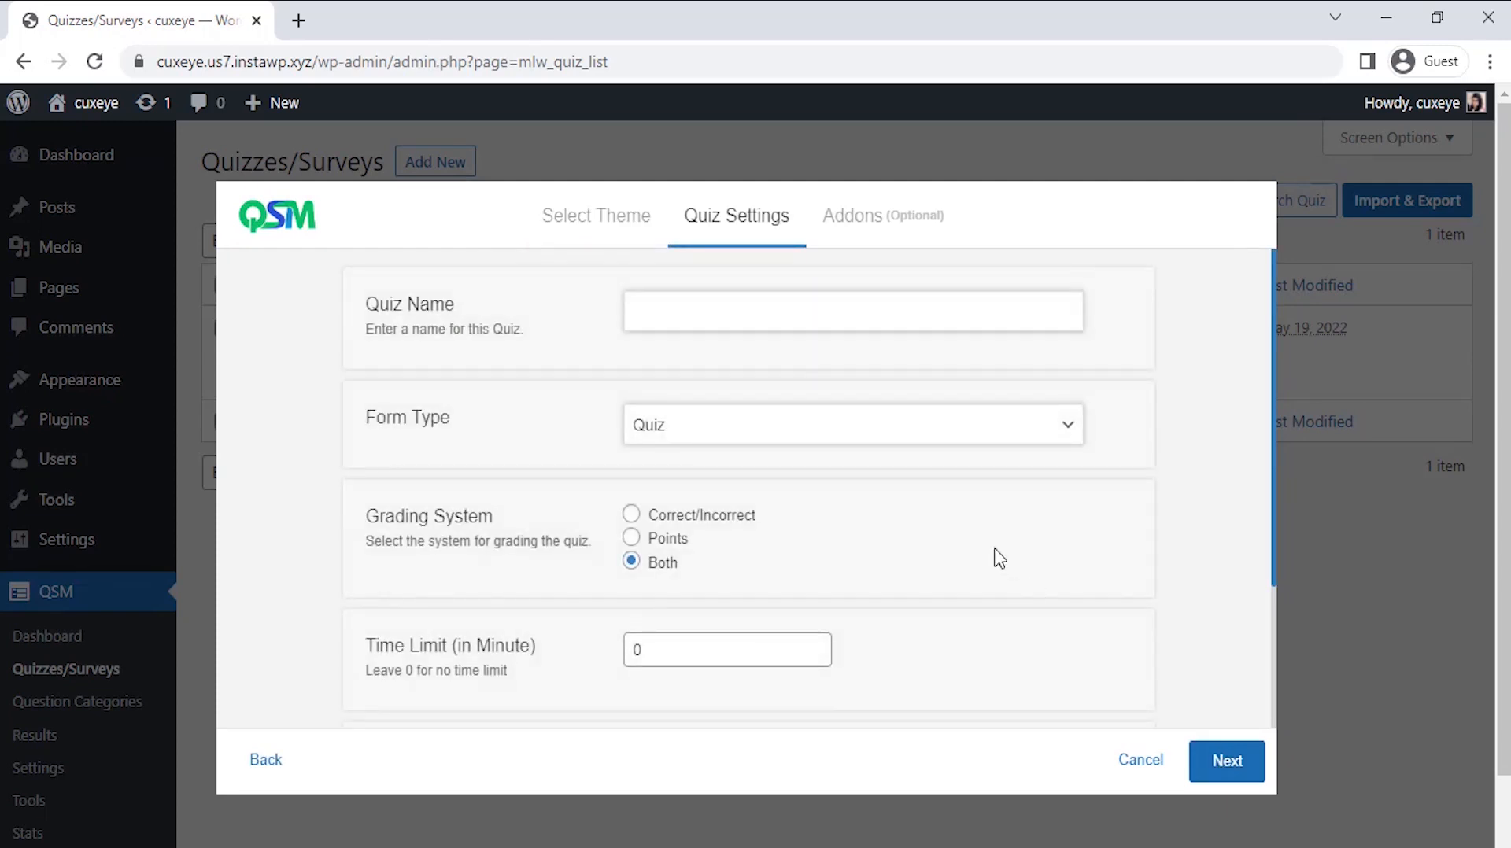
Name the quiz "Consumer Preference Survey" and set its form type to Survey.
click(752, 321)
text(Consumer Preference Survey)
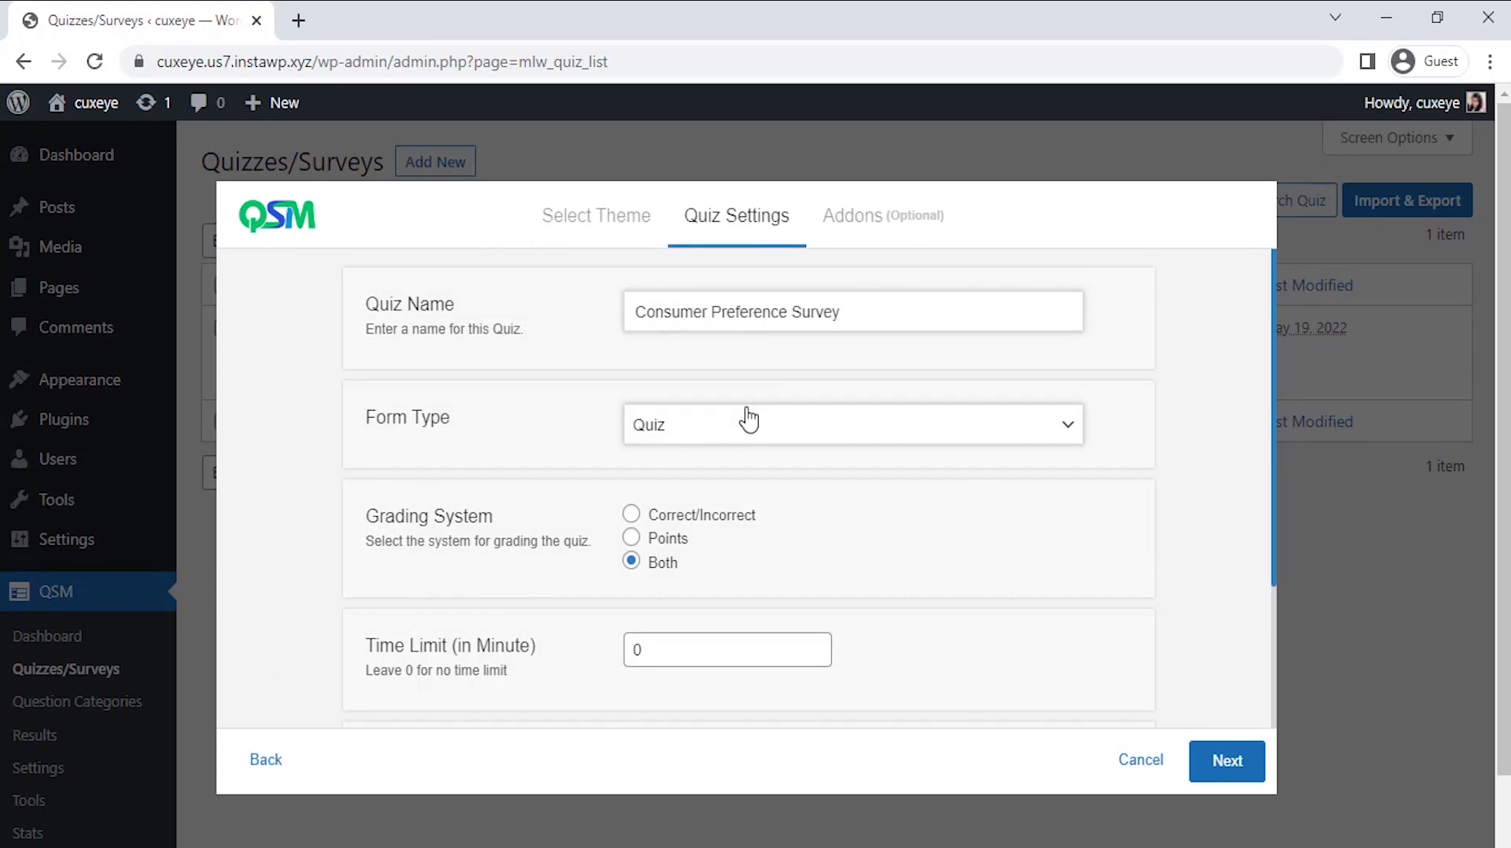
click(748, 427)
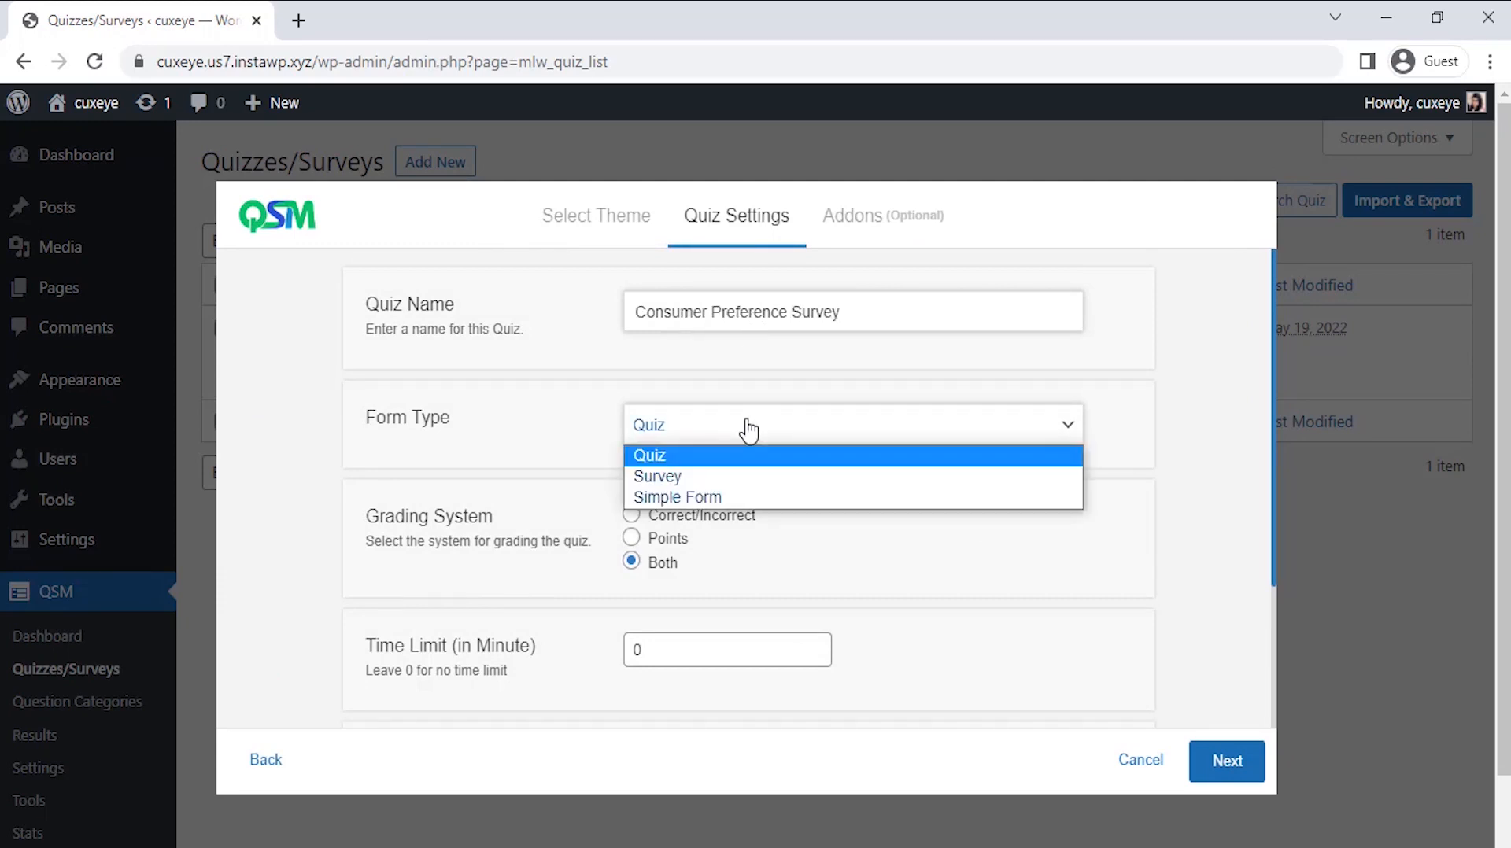
click(744, 476)
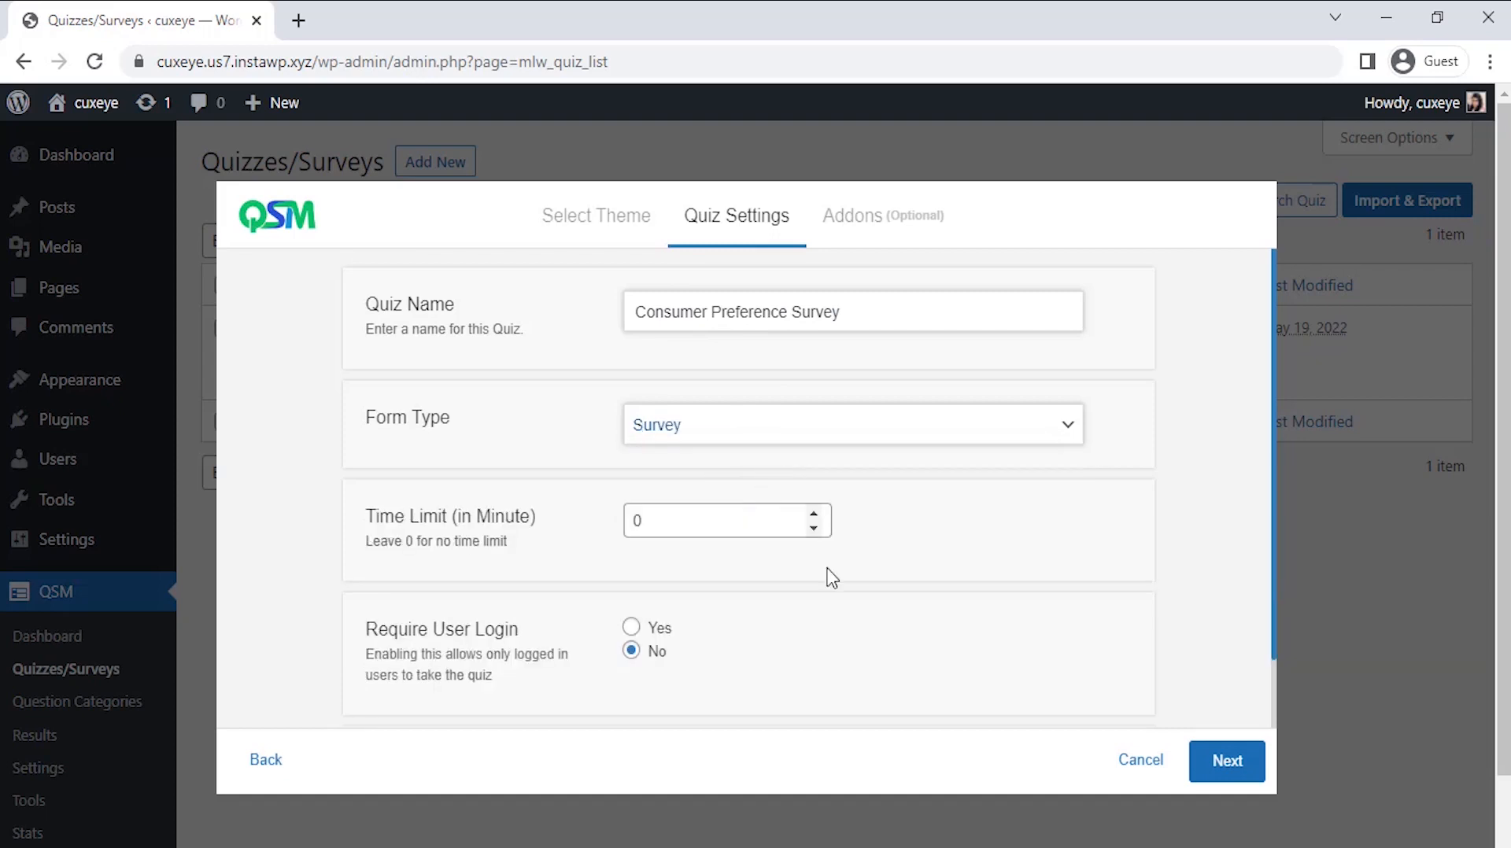
Accept the remaining default survey settings and create the survey without buying any addons.
click(1272, 701)
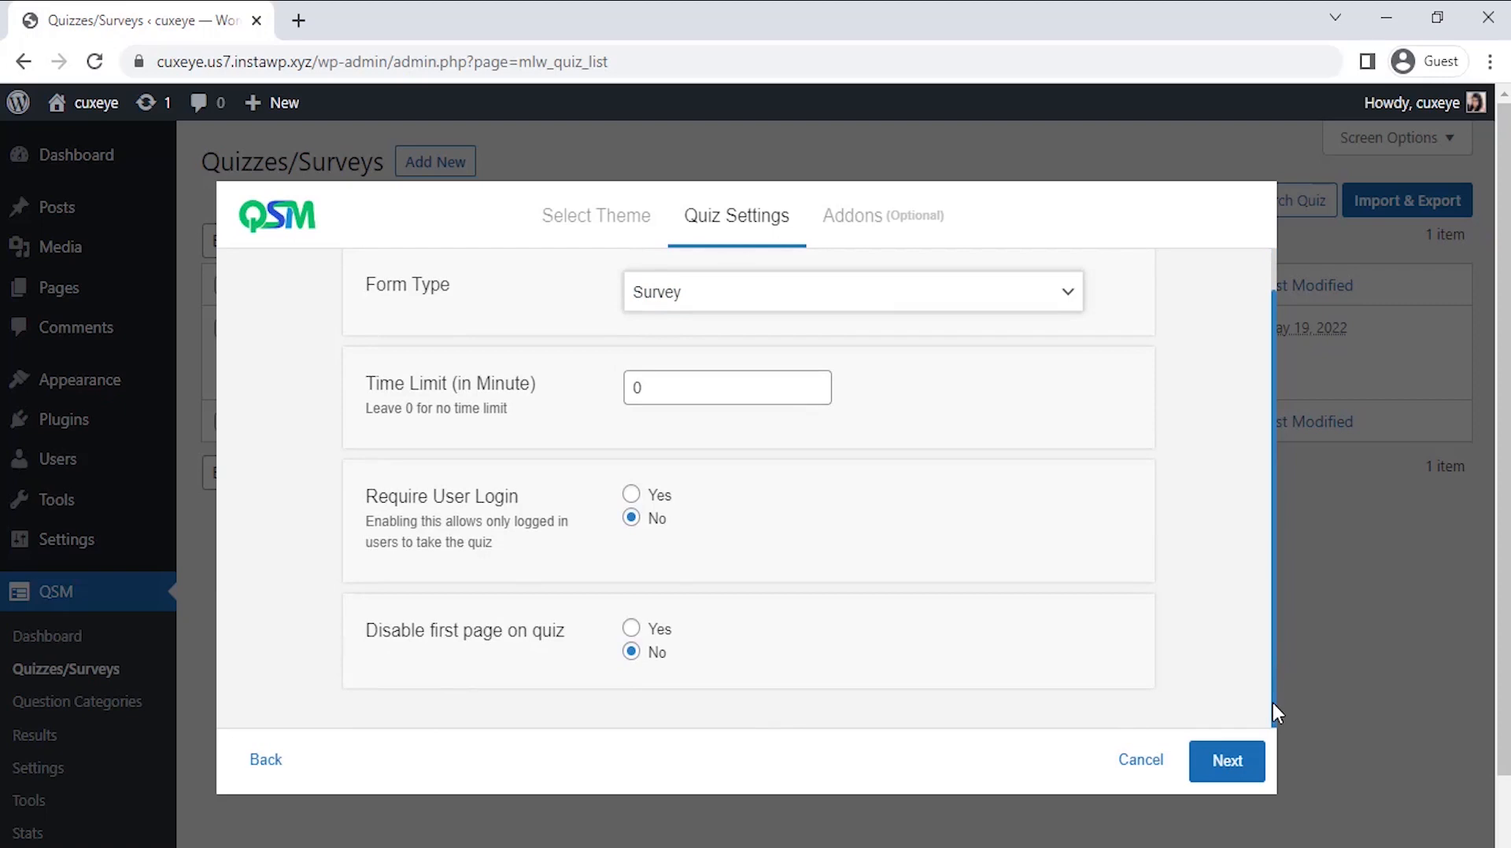
click(1232, 760)
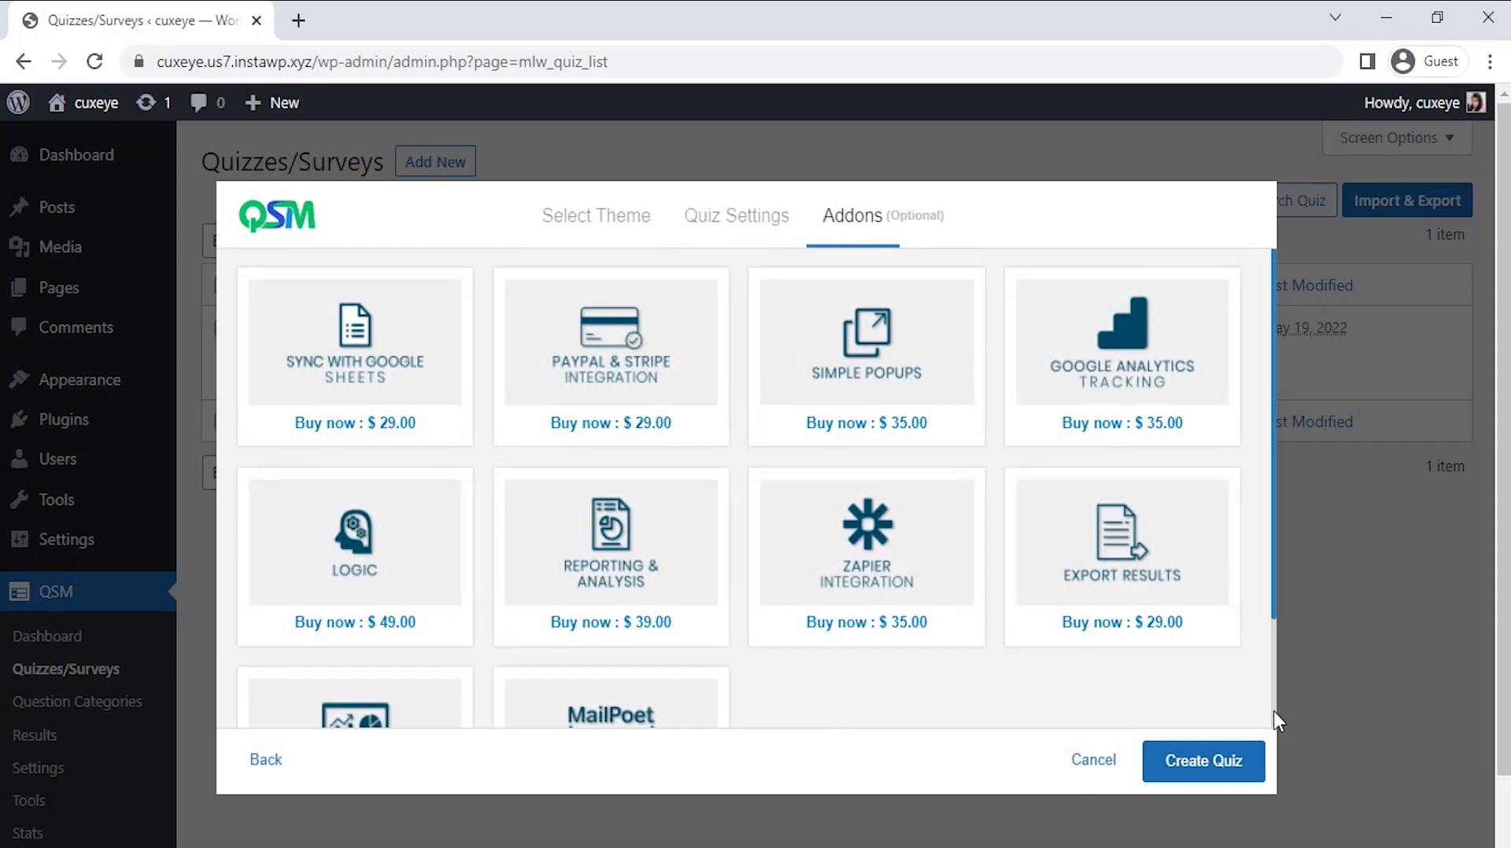
scroll(1273, 710, down, 3)
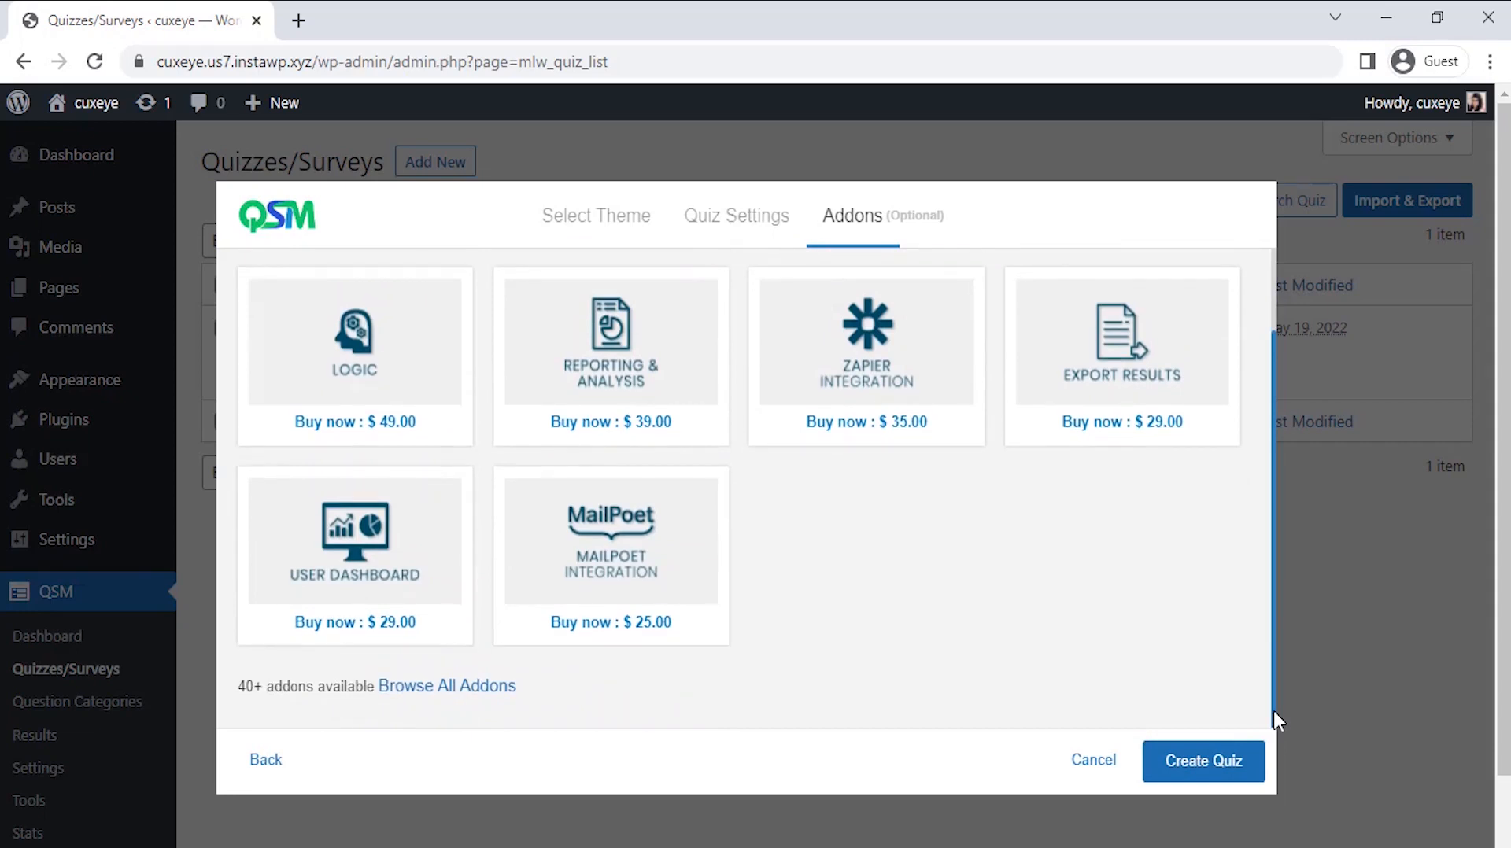
click(1209, 771)
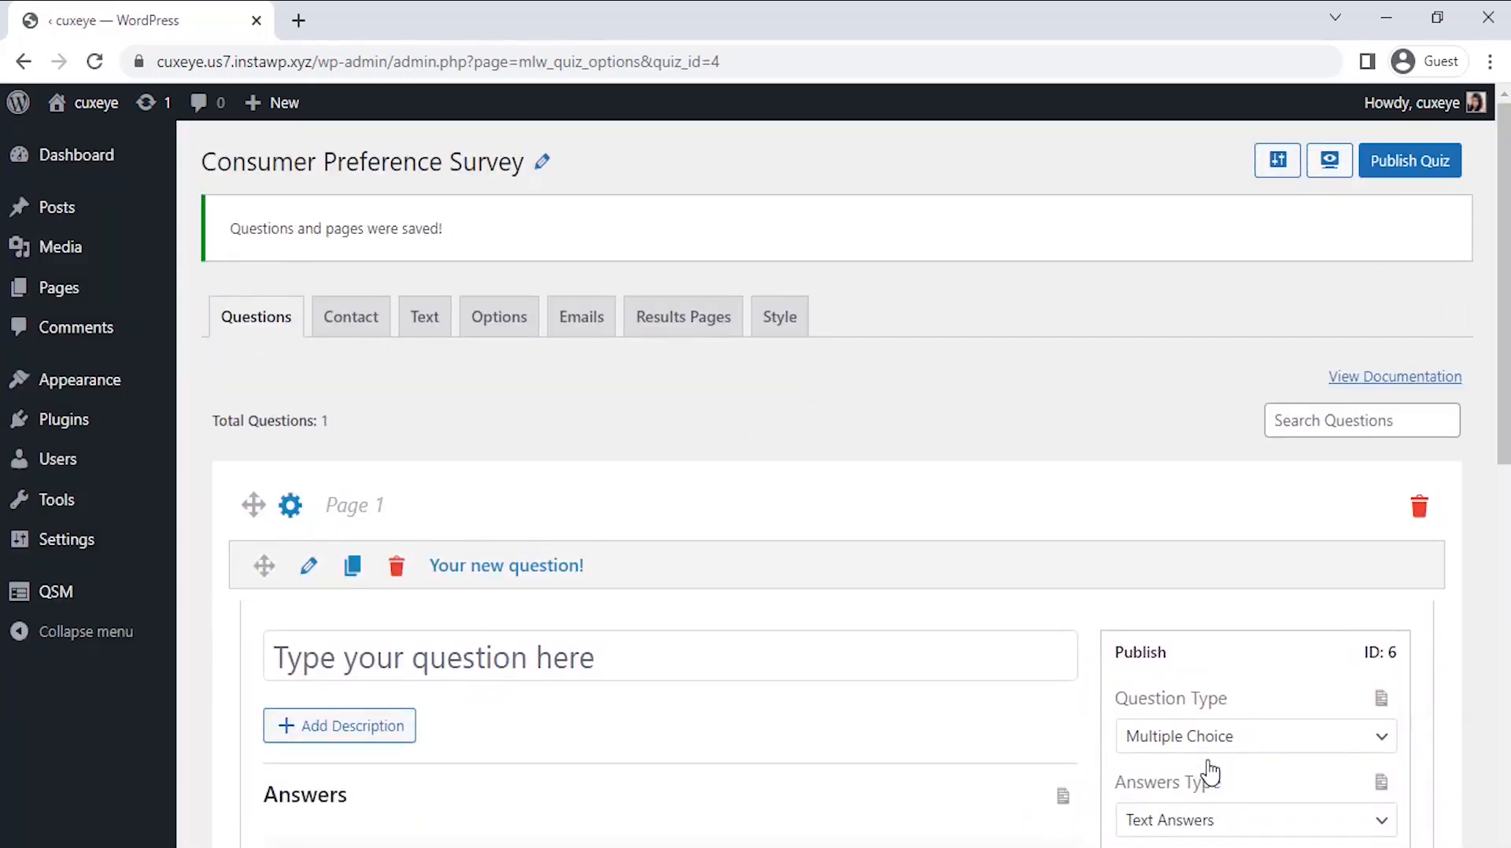
Enter "How satisfied are you with the current features of this product?" as the first question, keeping the Multiple Choice type.
scroll(895, 470, down, 2)
scroll(895, 470, down, 2)
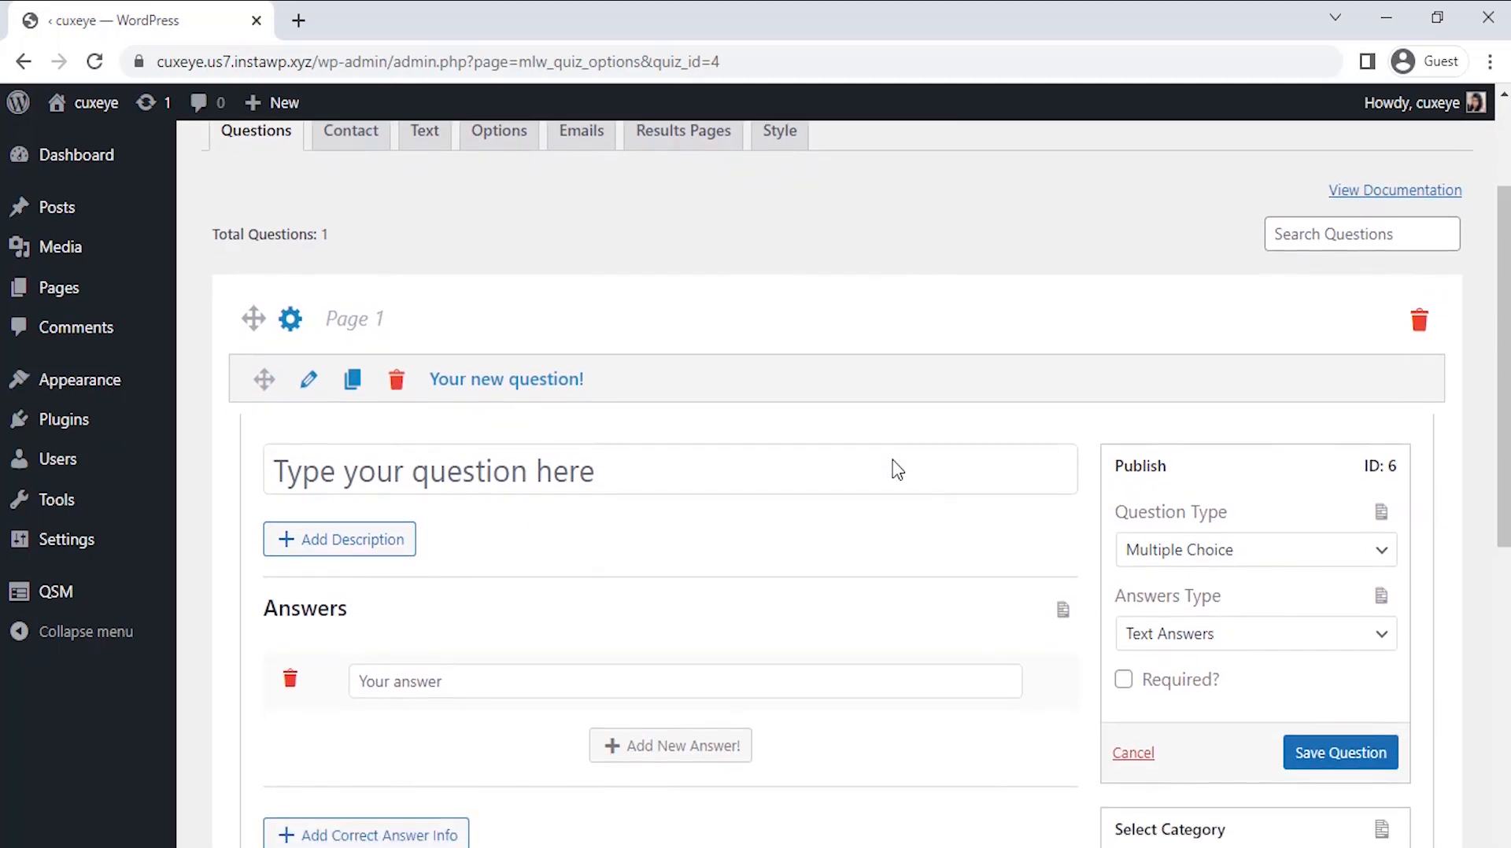
click(604, 473)
text(How sat)
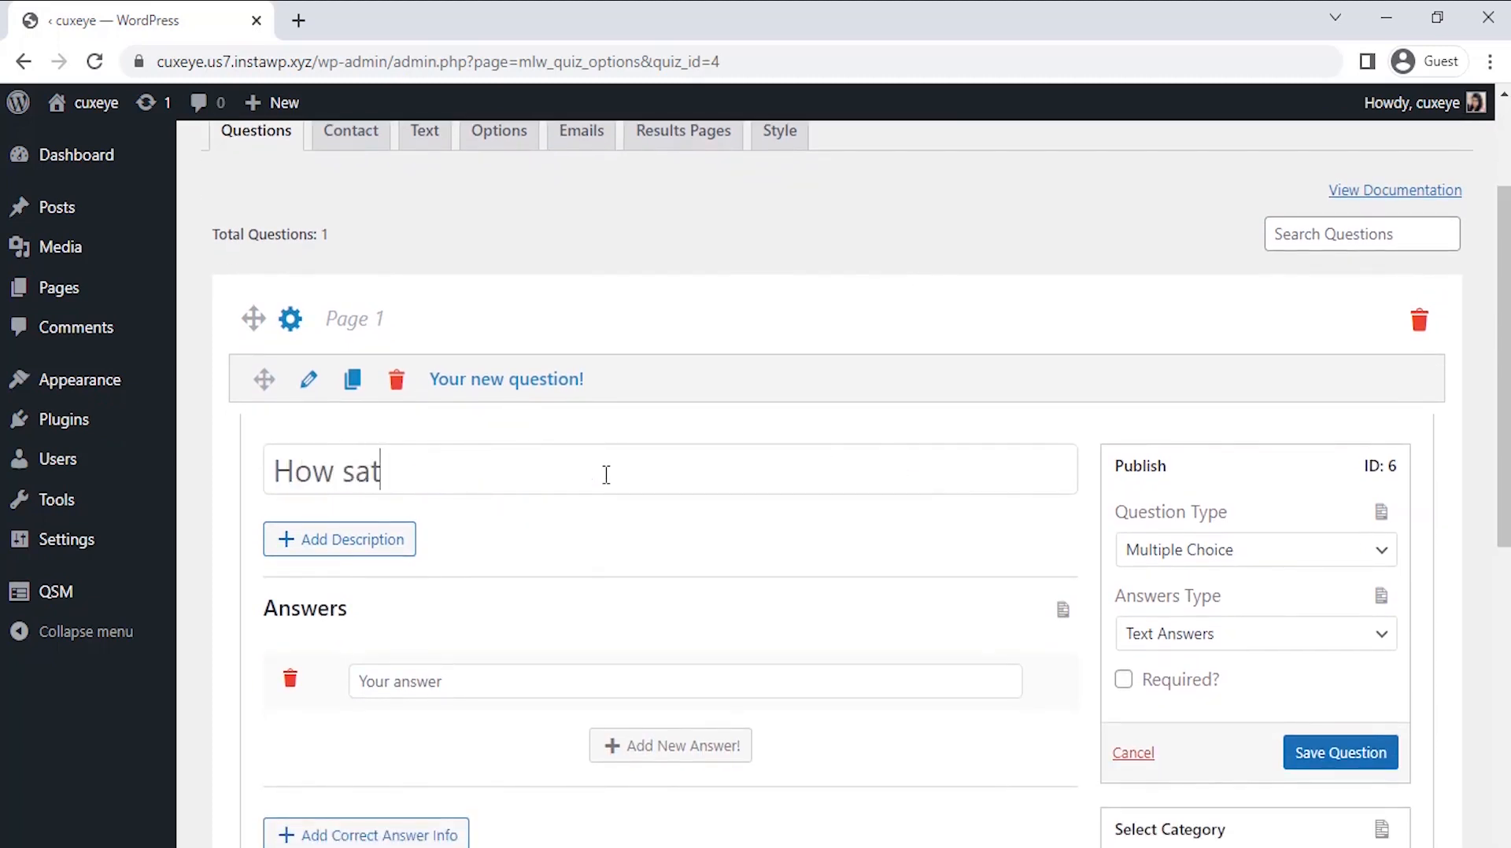
text(isfied are you with the )
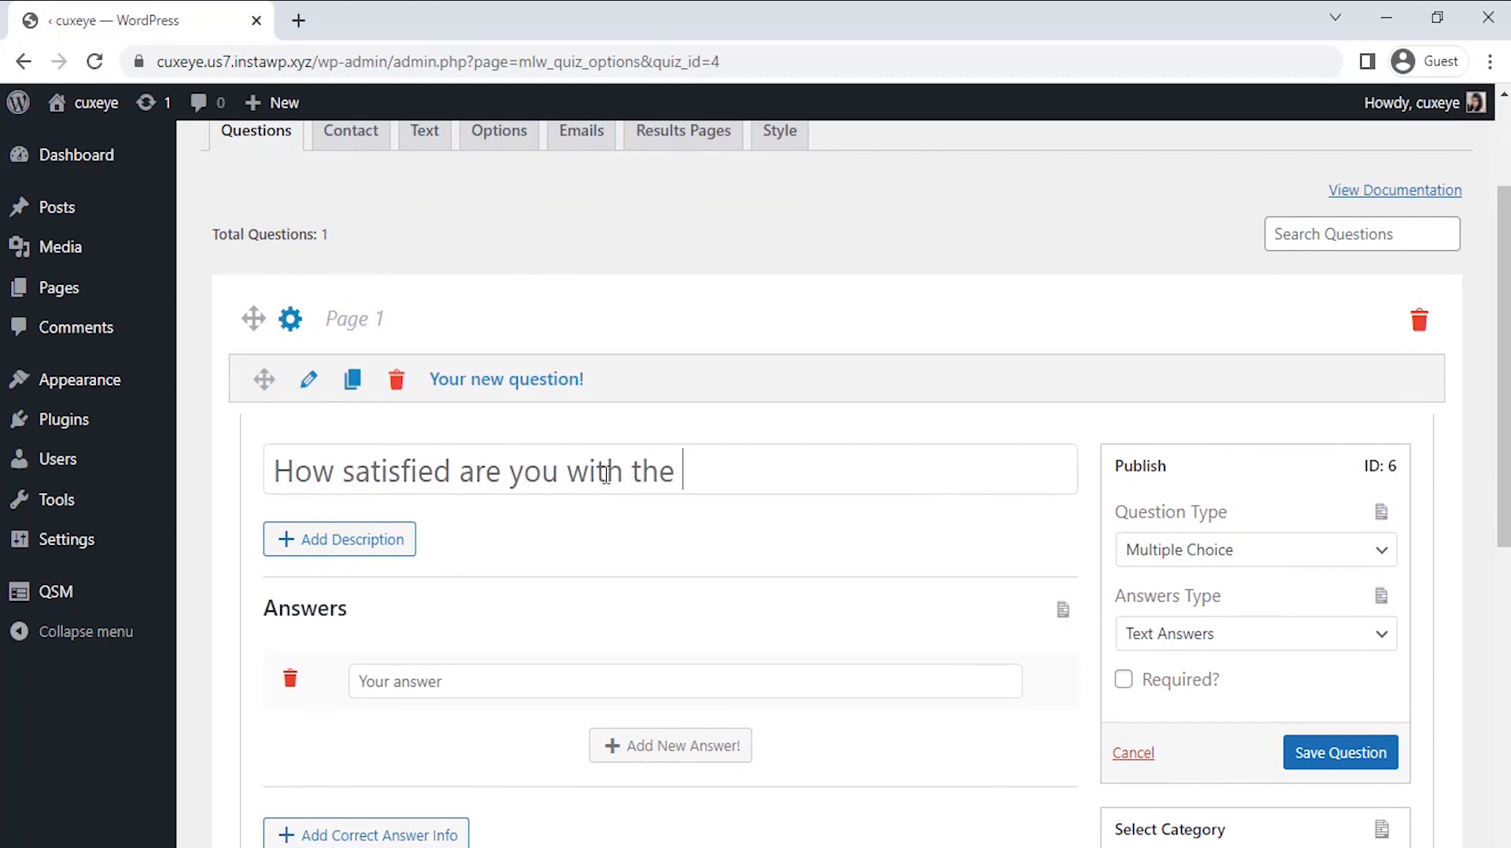
text(current features of this product?)
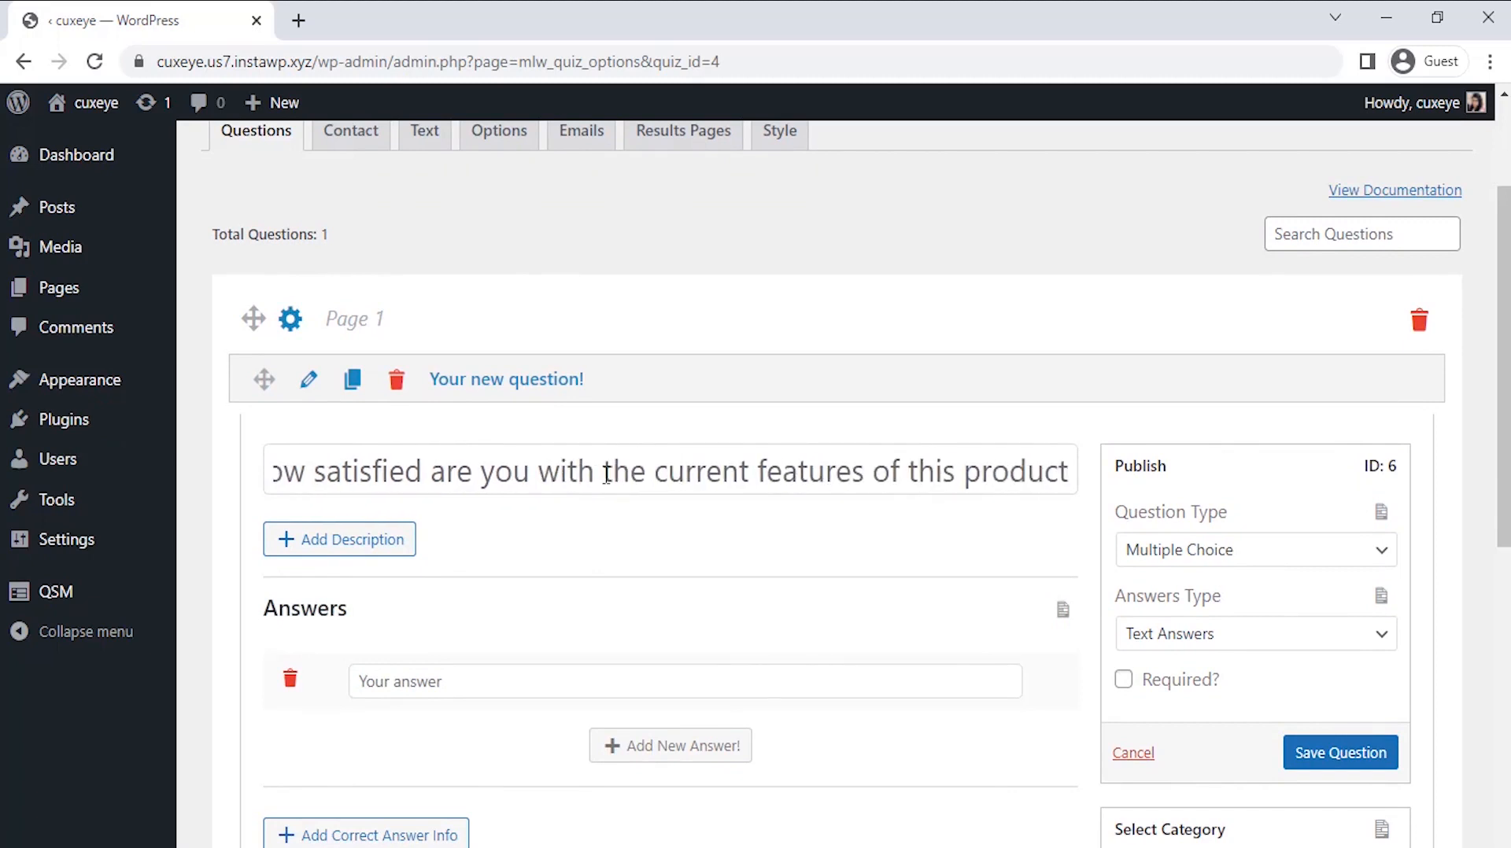
click(1154, 553)
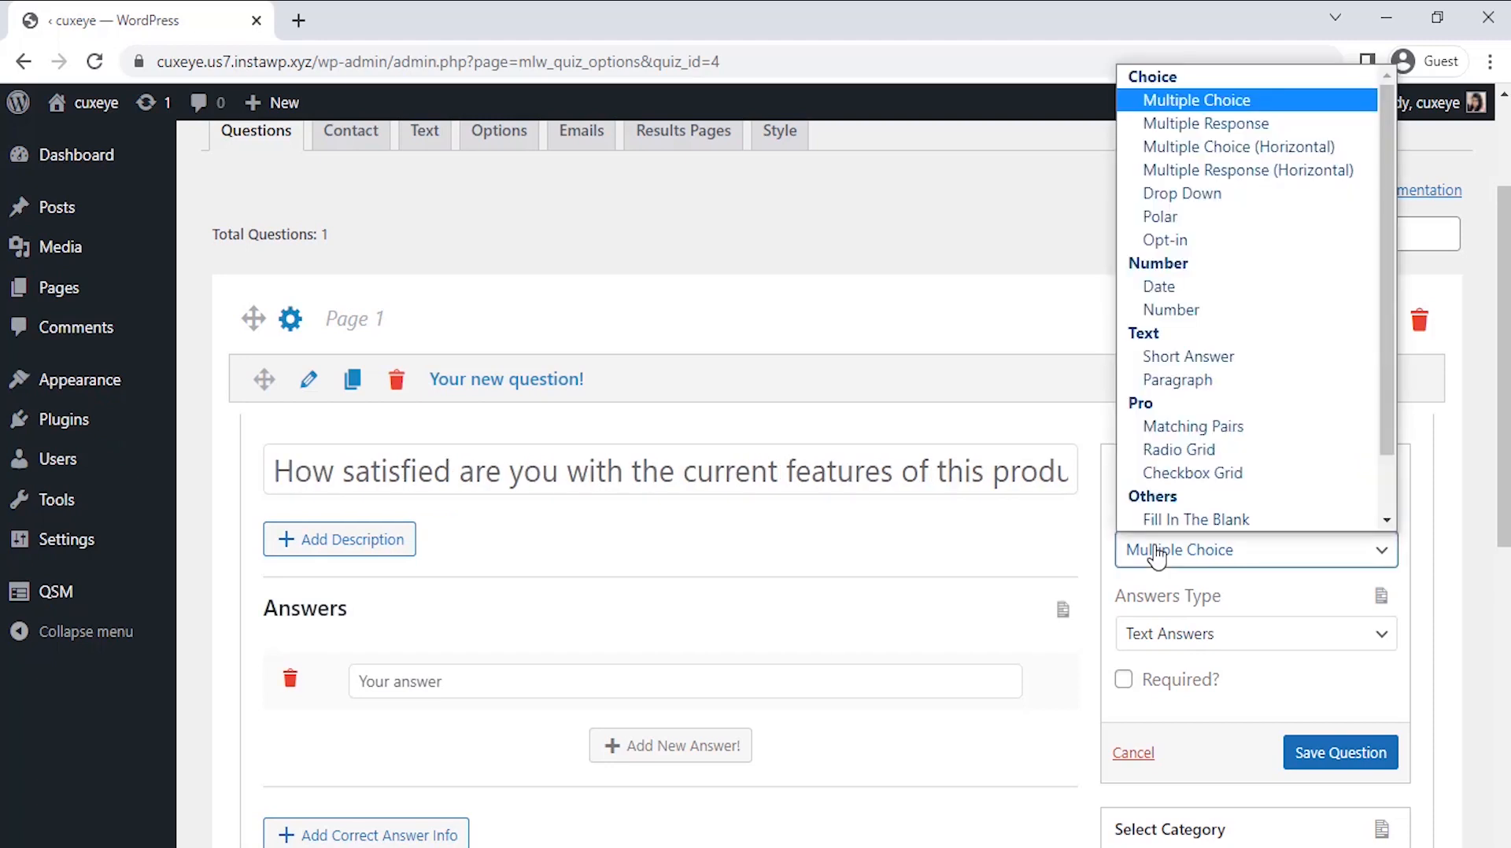
click(1156, 553)
Give the satisfaction question four answers: Dissatisfied, Moderately satisfied, Very satisfied and Extremely satisfied.
scroll(952, 525, down, 2)
click(671, 503)
text(Diss)
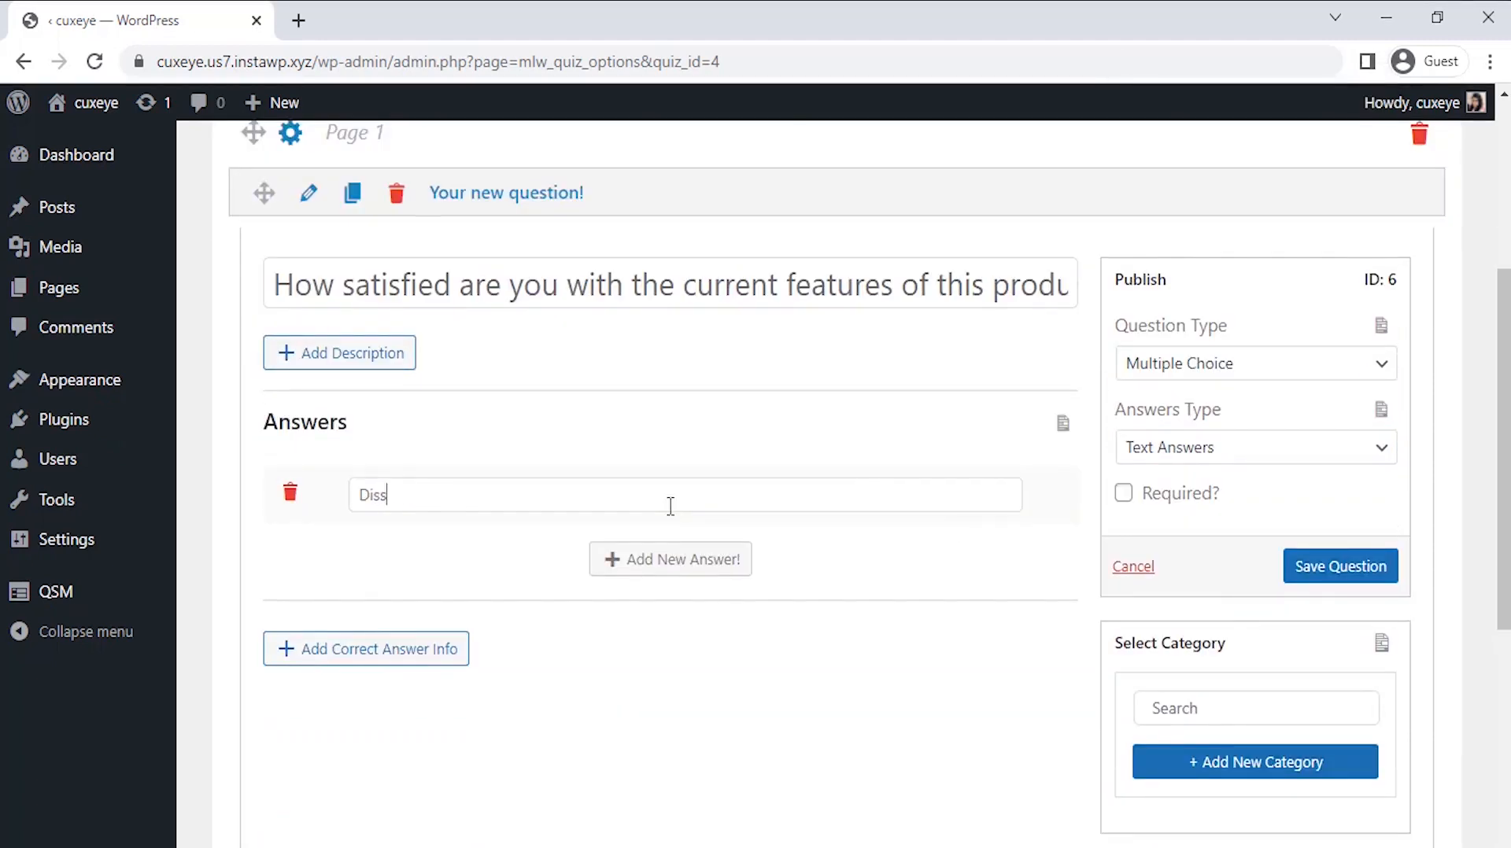
text(atisfied)
click(643, 556)
text(Moderately satisf)
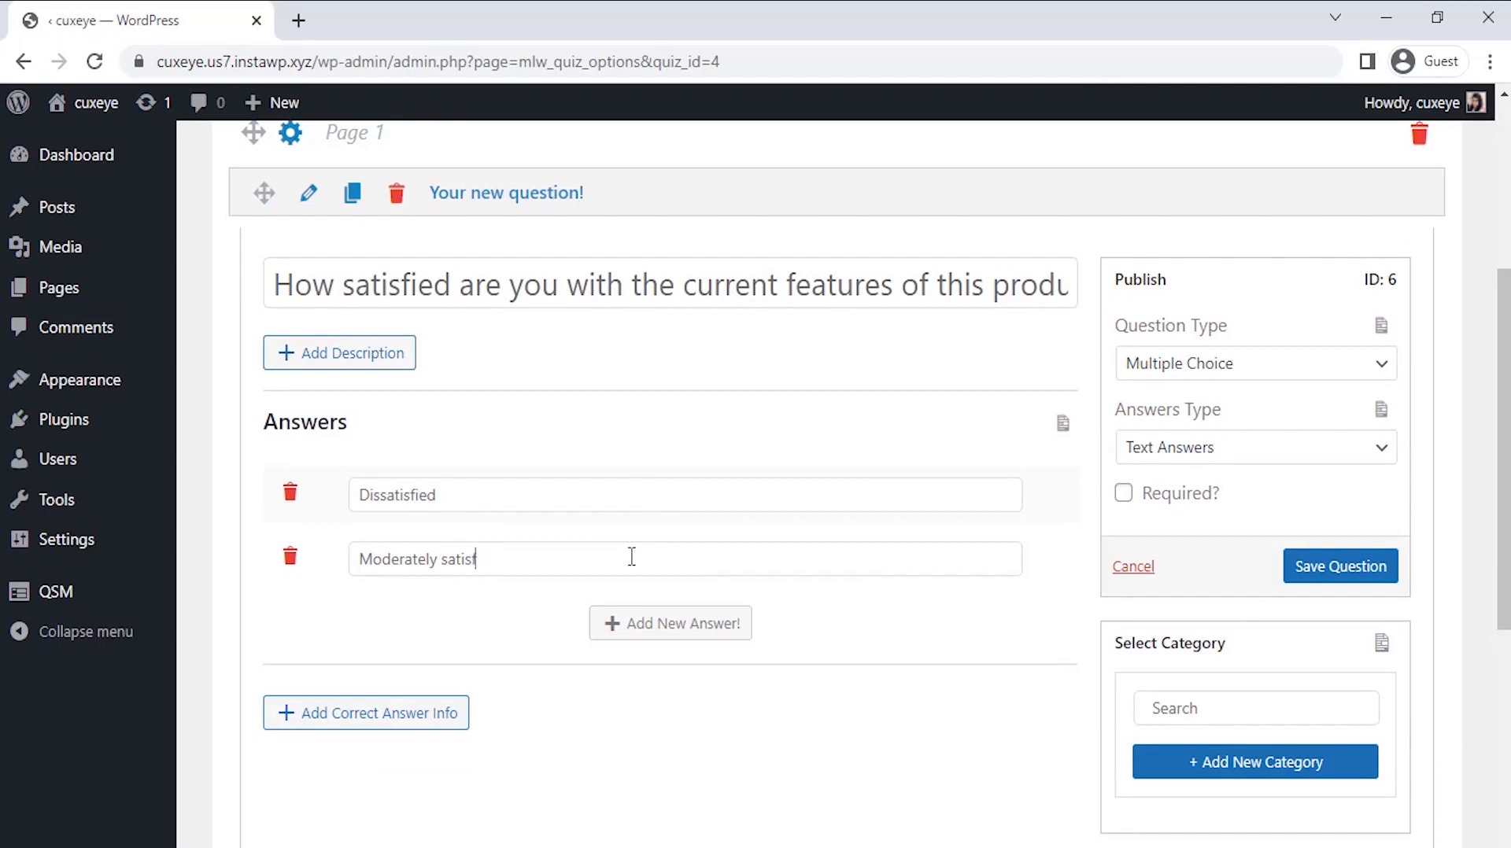
text(ied)
key(Return)
text(Very satisfied)
key(Return)
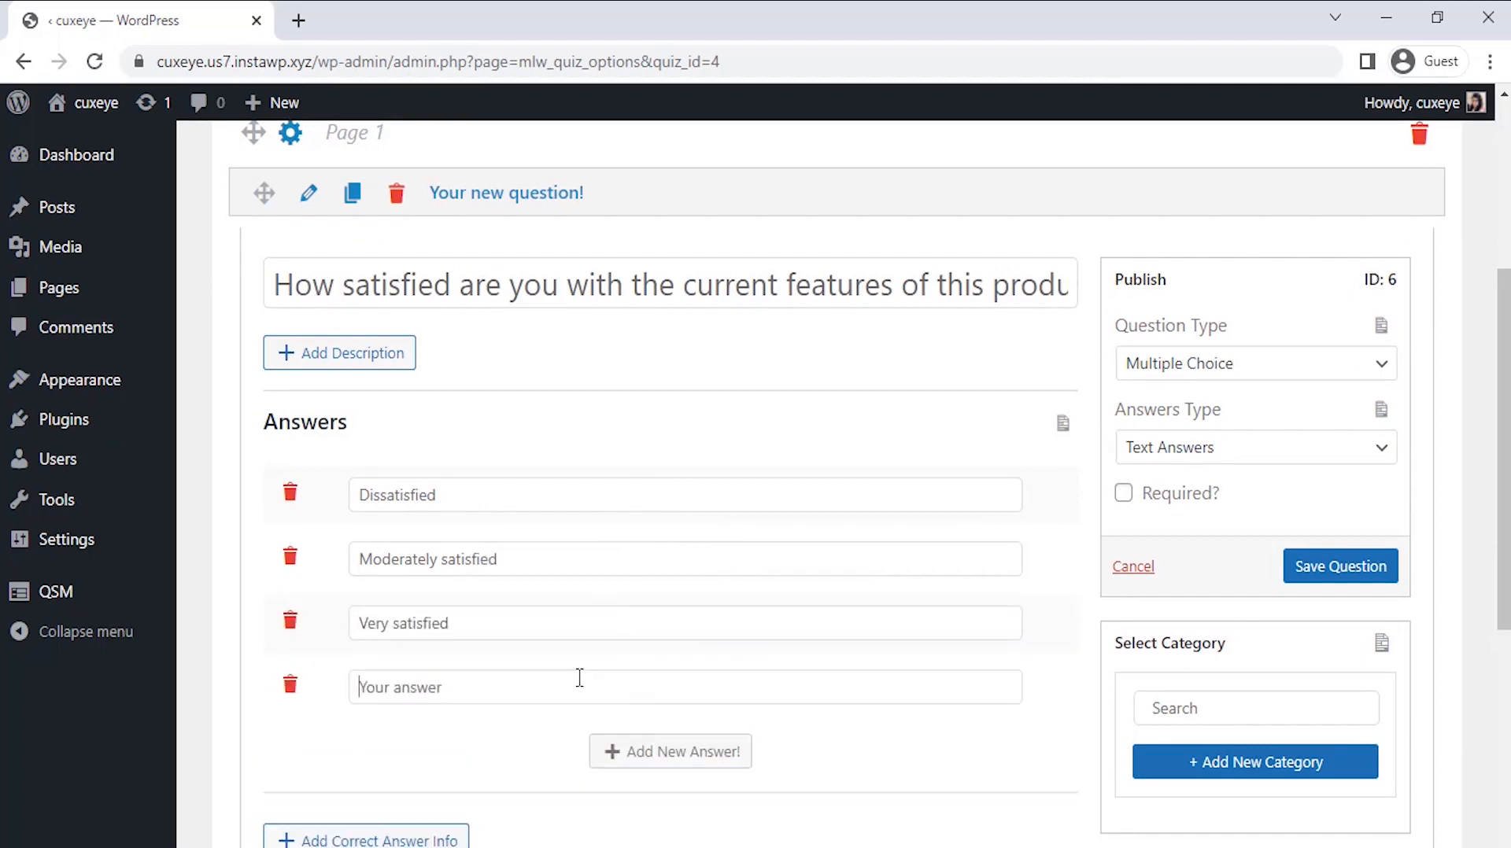
text(Extremely satisfied)
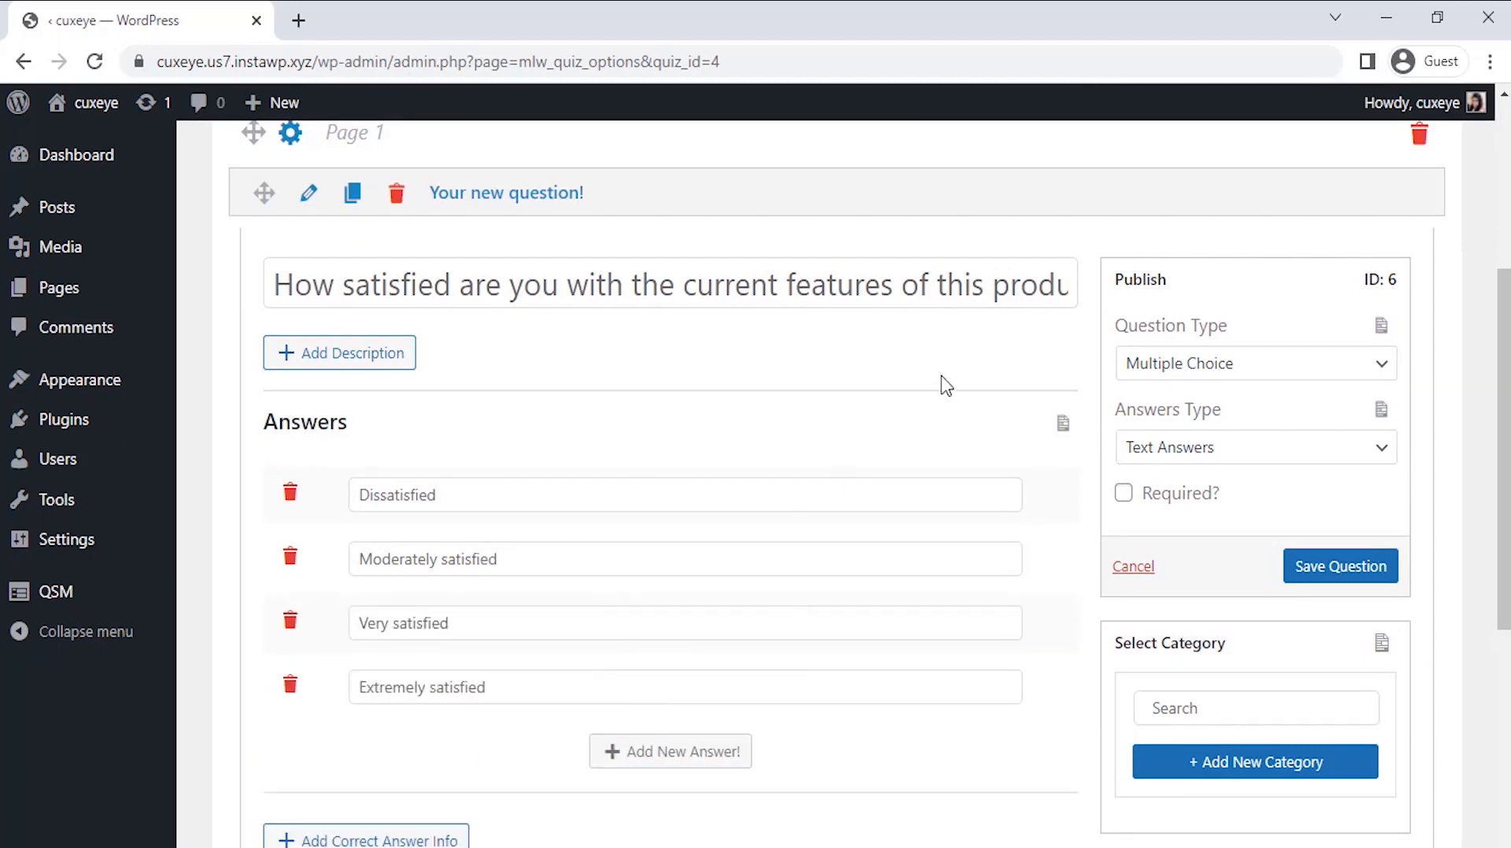
Make the satisfaction question required and save it.
click(1173, 500)
click(1172, 499)
click(1172, 500)
click(1320, 568)
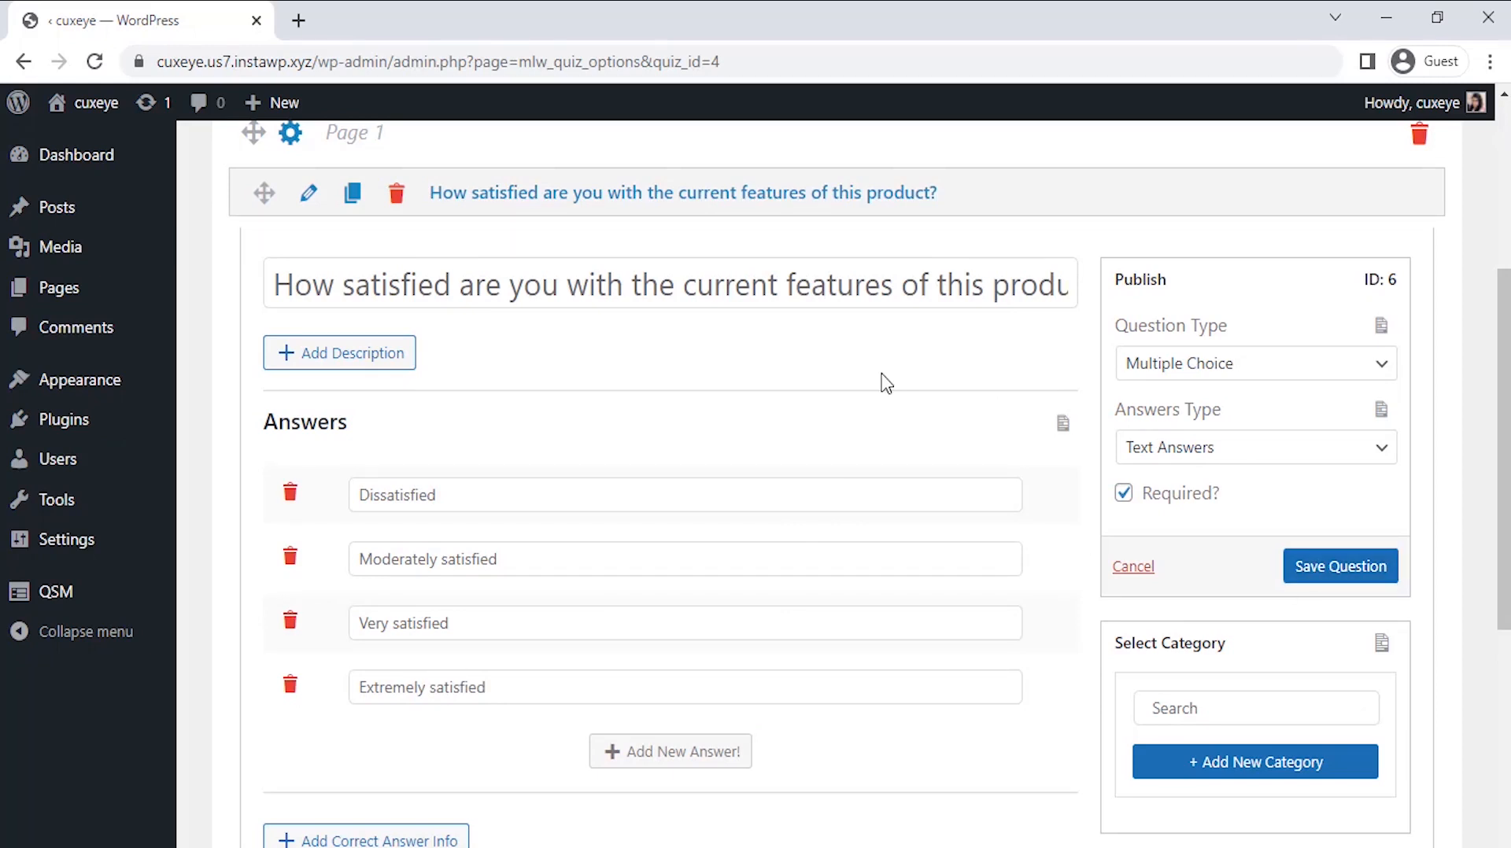
Add a second question, "Rate the factors that affect your buying decision for this category.", with the Radio Grid type.
scroll(885, 384, down, 7)
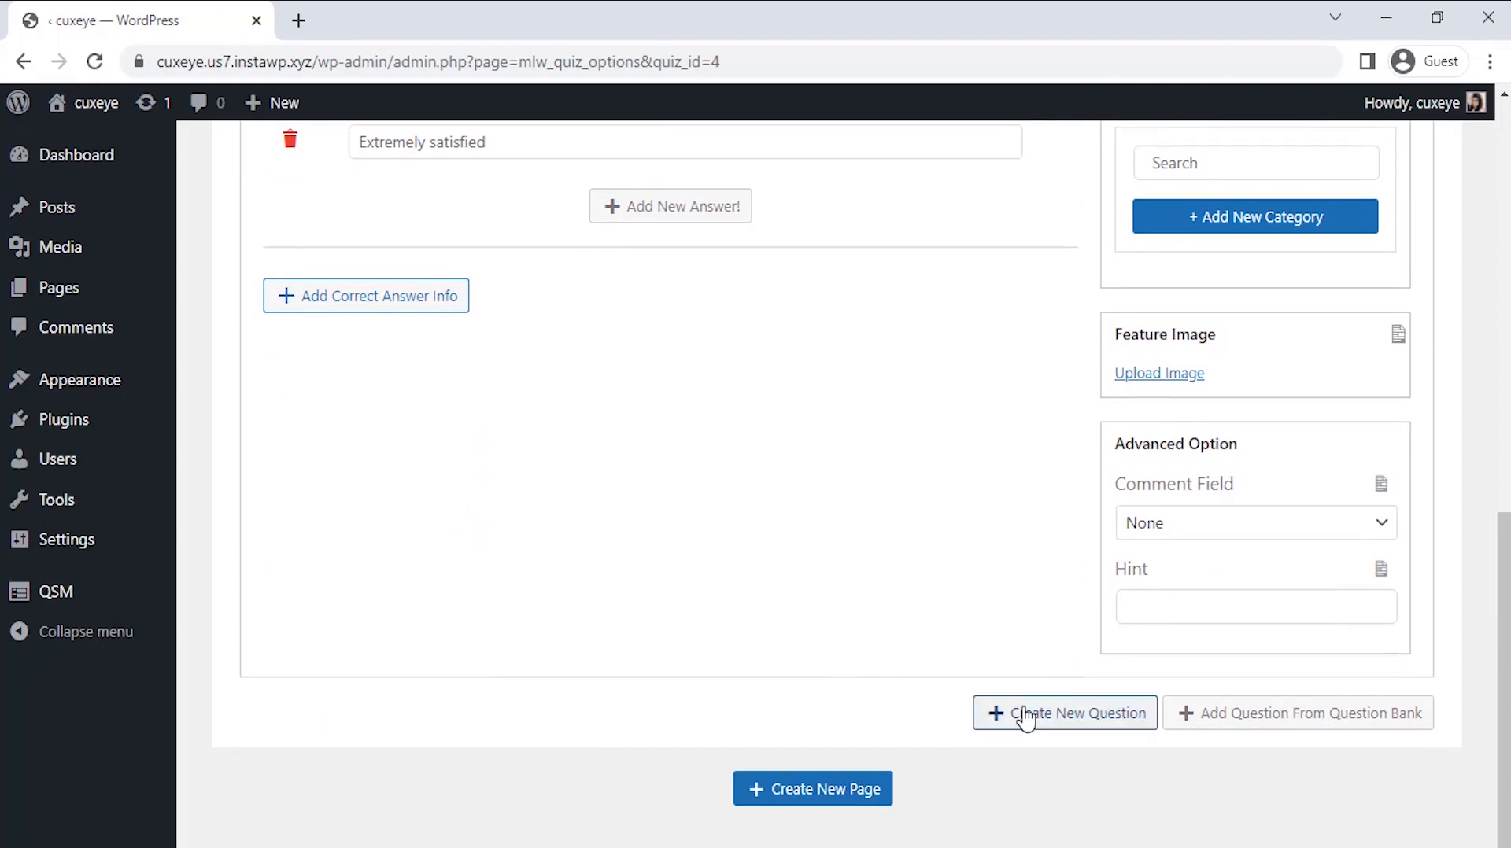
click(1025, 718)
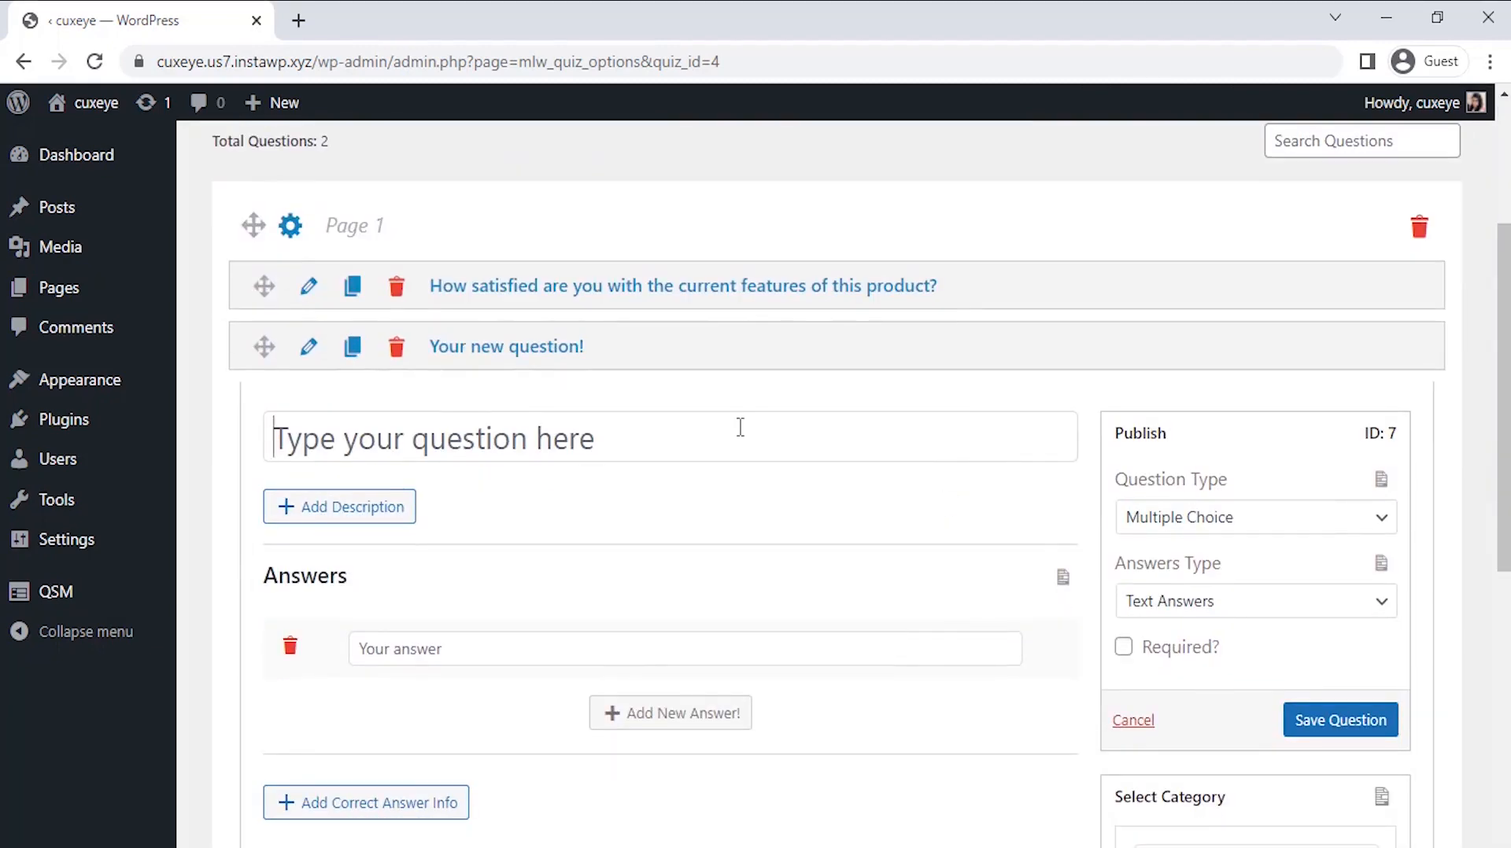
text(Rate the factors that affect your buying)
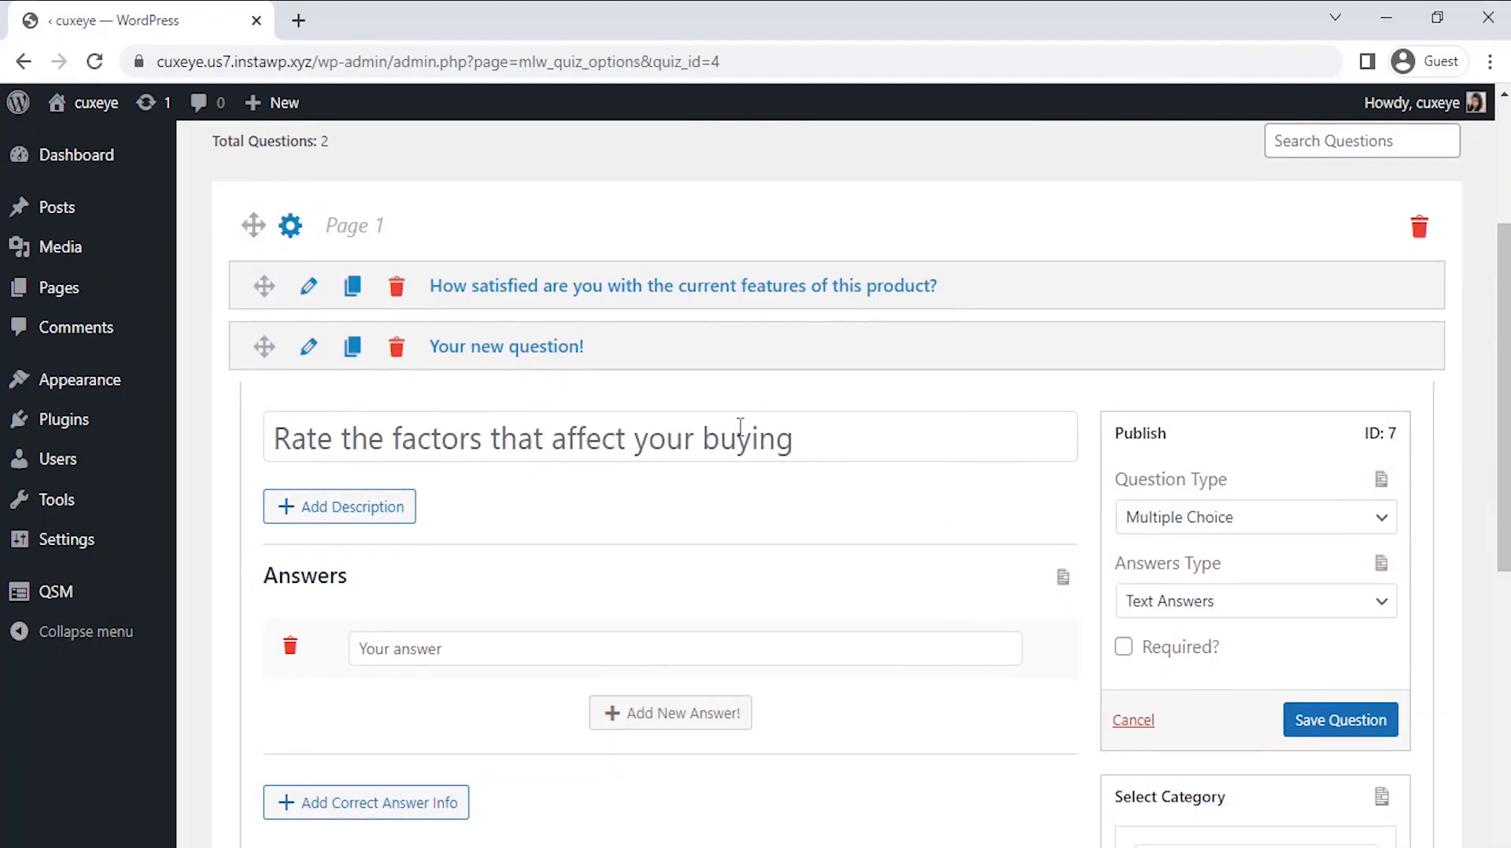
text( decision for this category.)
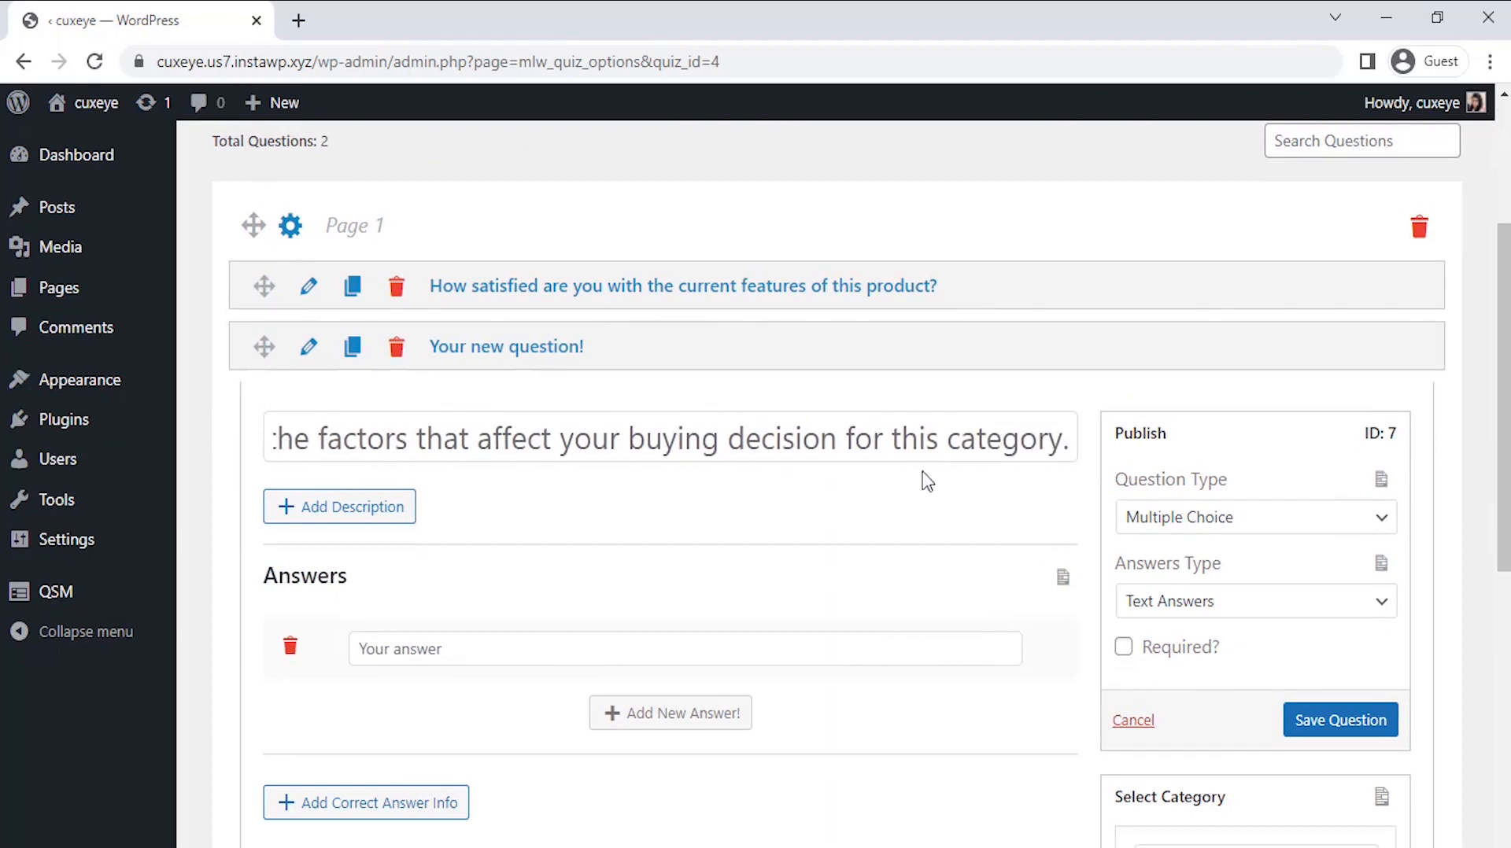
click(1256, 517)
click(1207, 418)
Give the radio grid five rows: Price, Quality, Store preference, Brand and Previous Usage.
scroll(1066, 391, down, 3)
click(567, 417)
text(P)
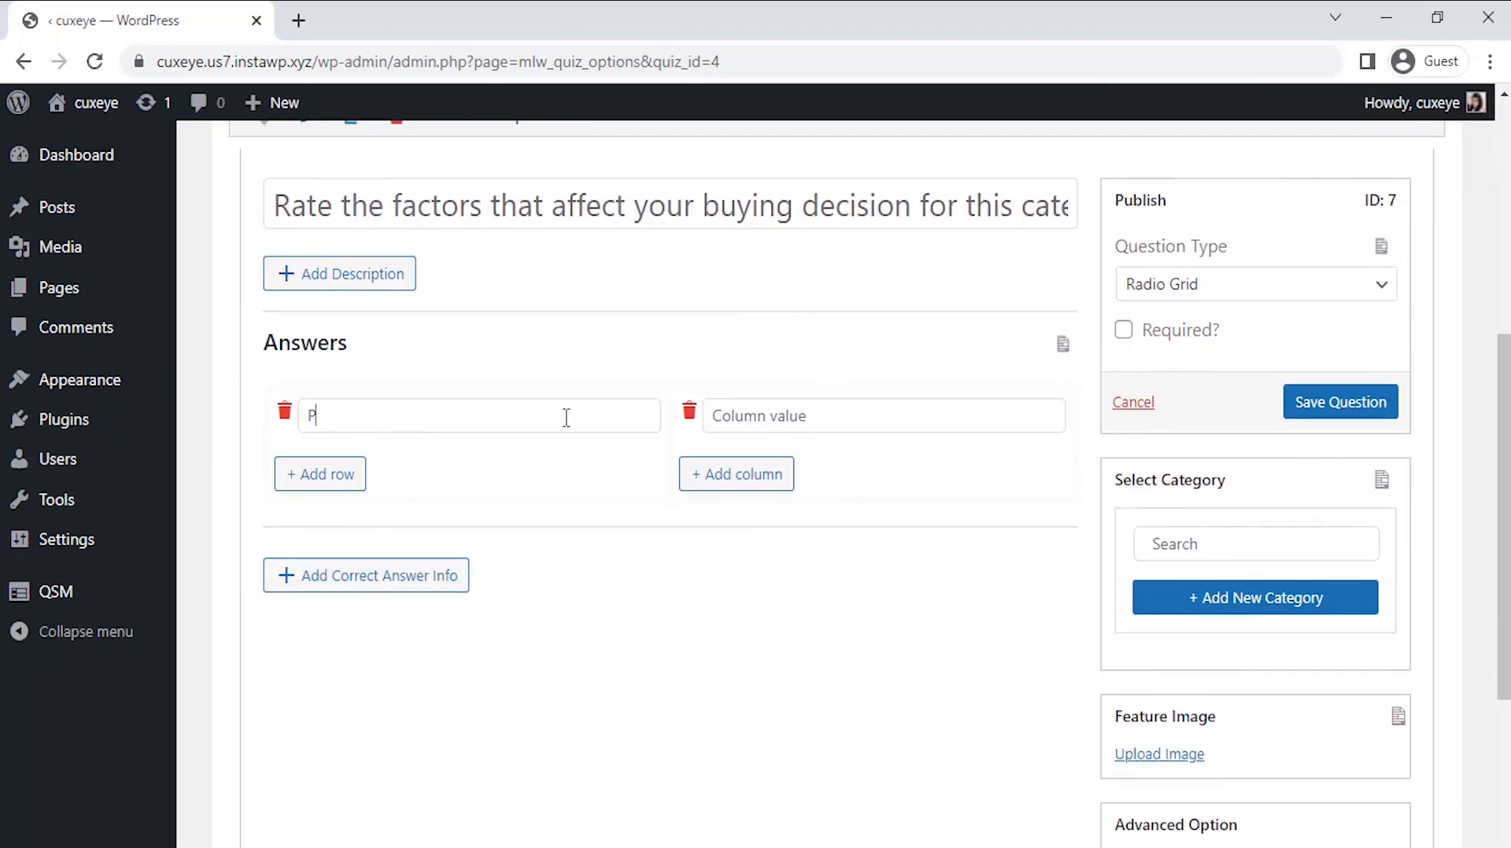
text(rice)
click(330, 476)
text(Quality)
click(350, 530)
text(Store preferenc)
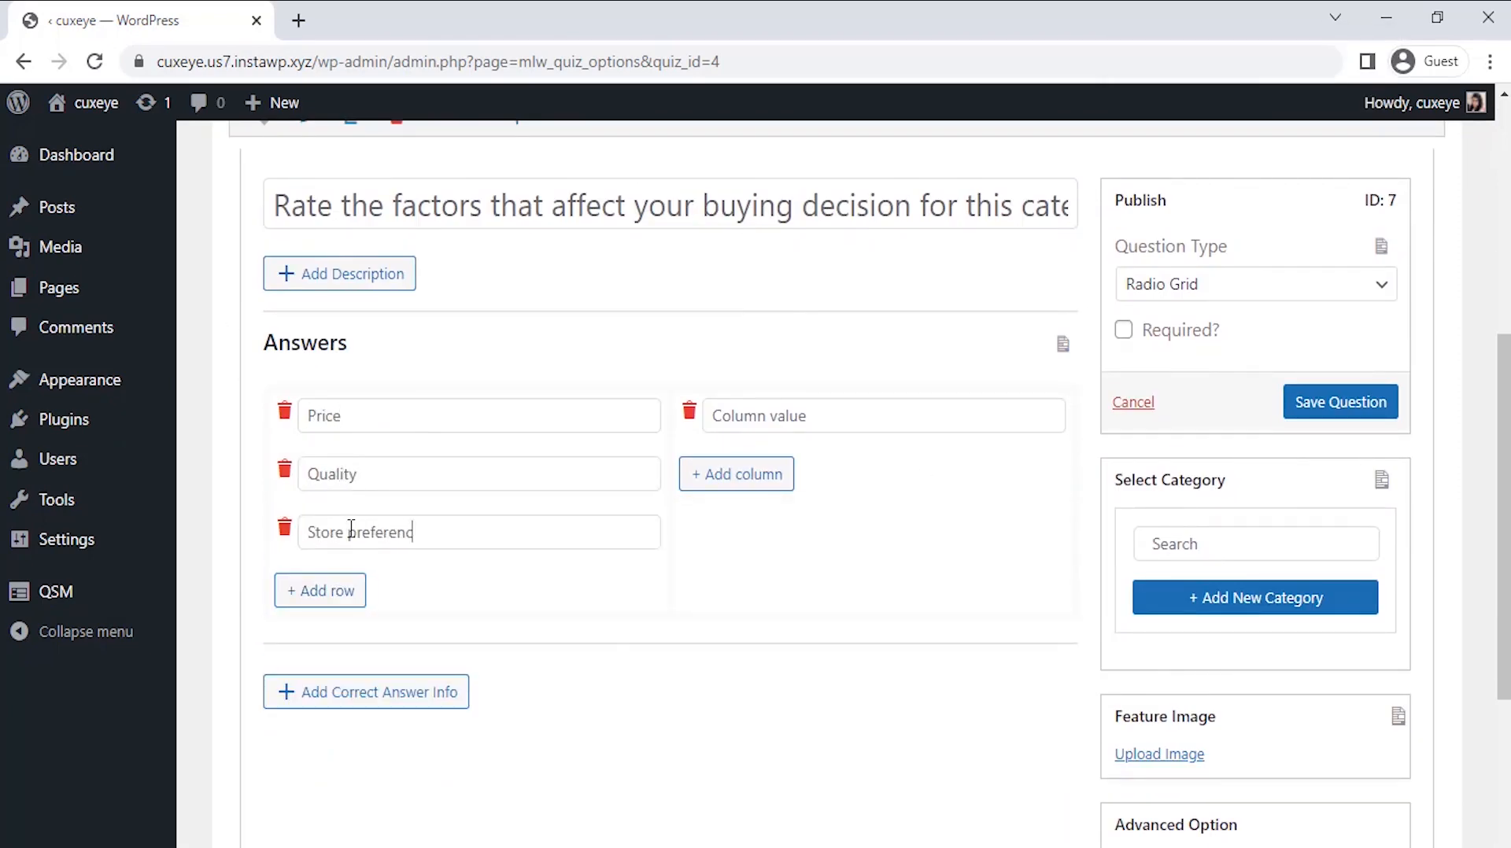
text(e)
click(335, 590)
text(Brand)
click(337, 648)
text(Previous)
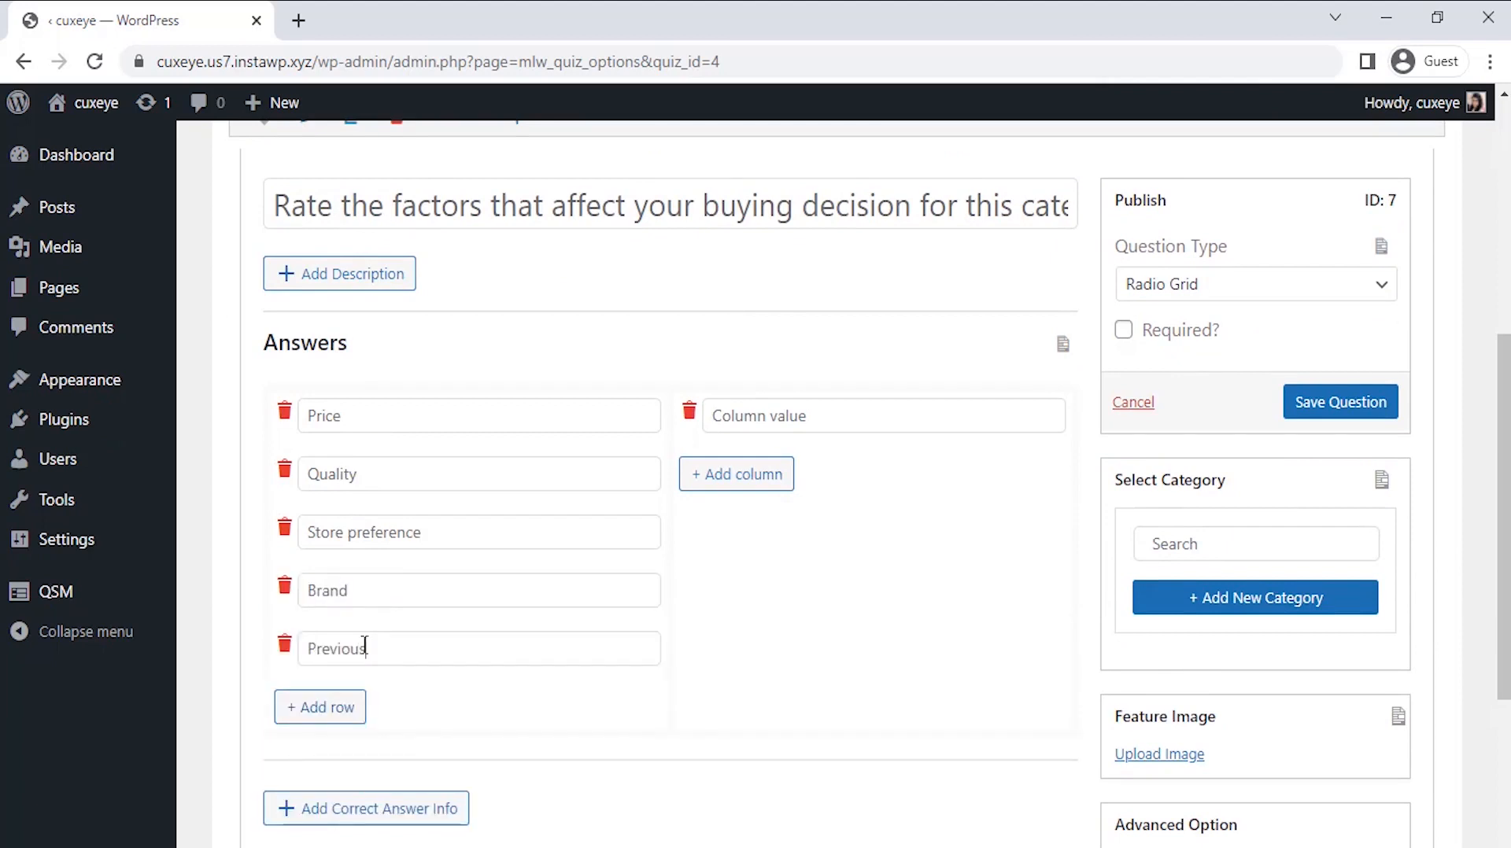
text( Usage)
Give the radio grid five columns: 1, 2, 3, 4 and 5.
click(786, 415)
text(1)
click(755, 477)
text(2)
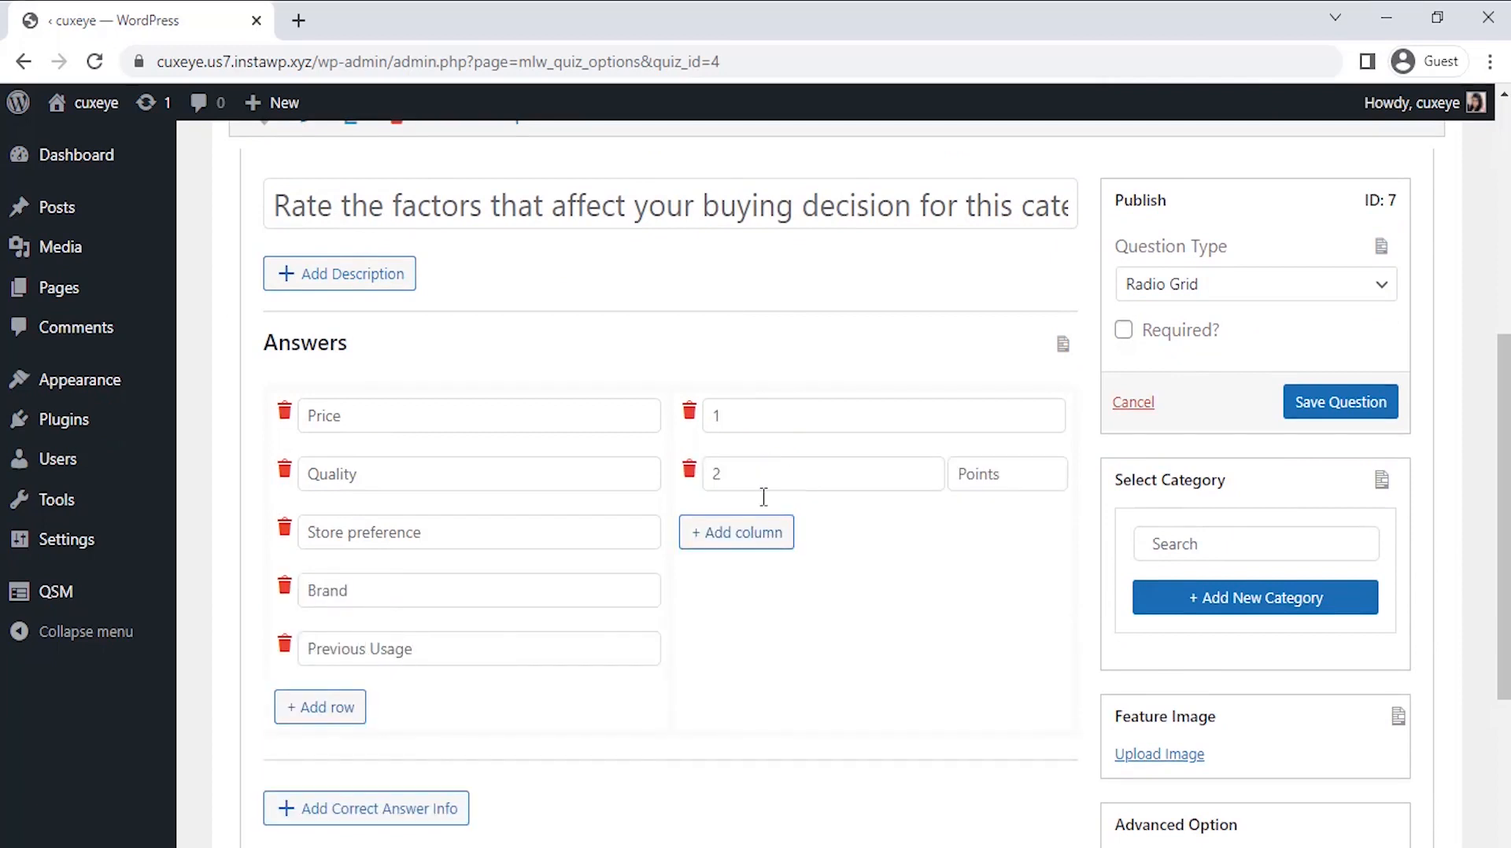
click(752, 531)
text(3)
click(752, 590)
text(4)
click(740, 649)
Add the description "From the scale of 1 to 5." to the radio grid question and save the question.
scroll(551, 512, up, 1)
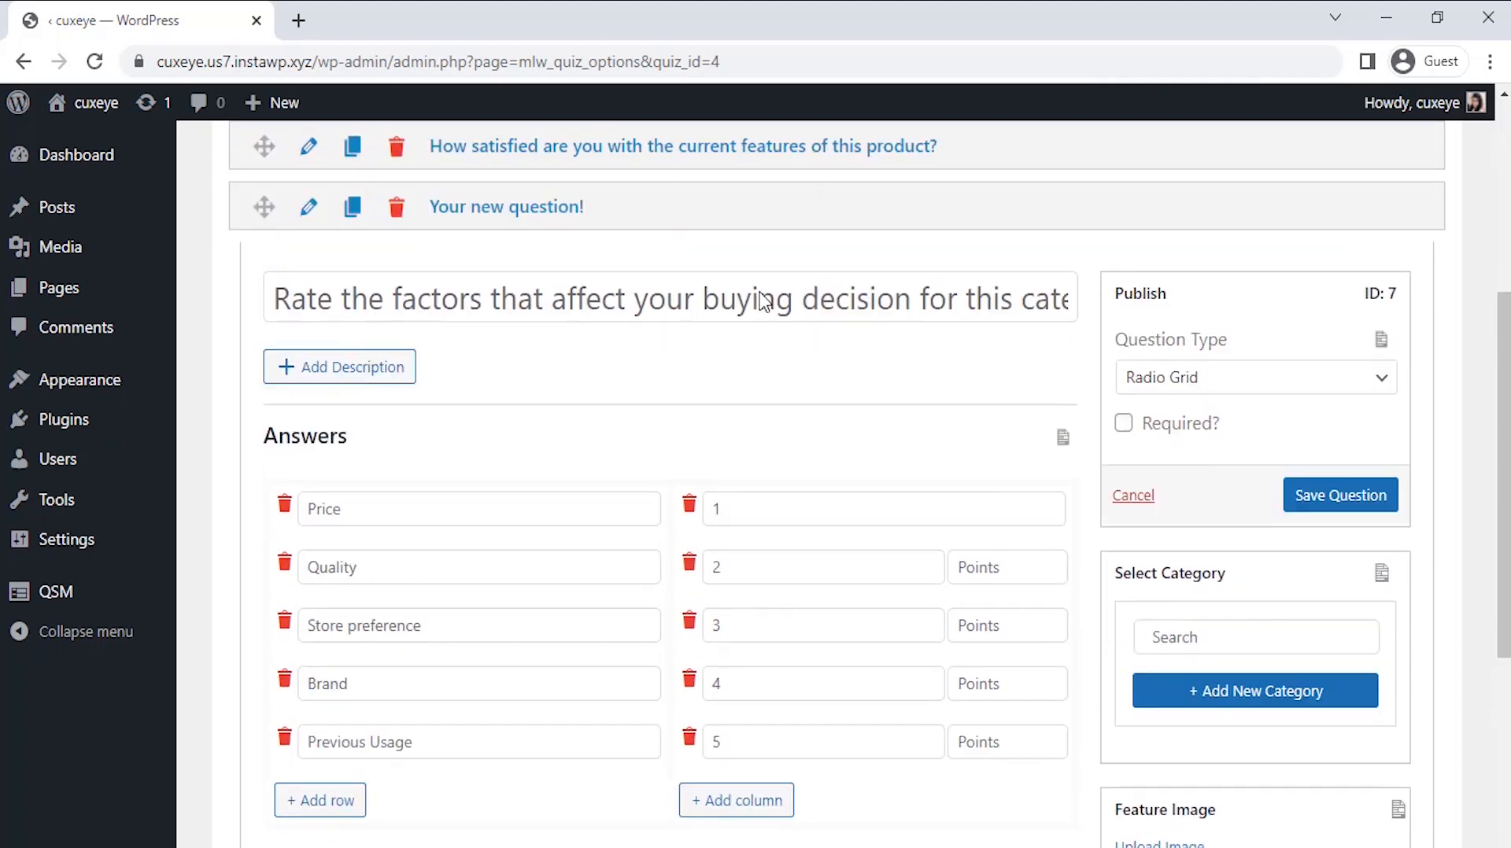
click(371, 365)
text(From the scale of 1 to 5.)
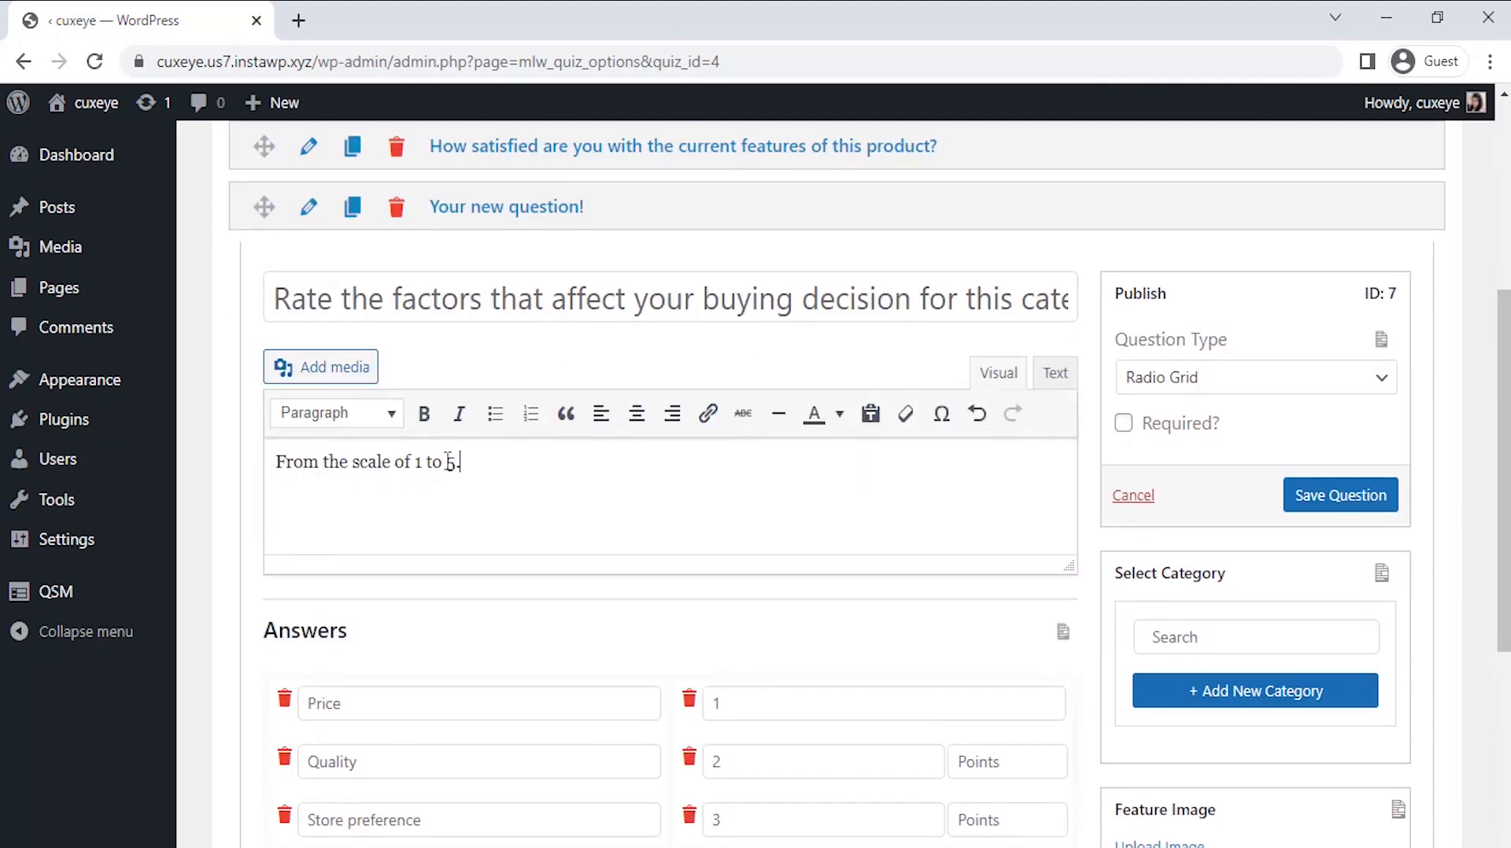
click(1329, 496)
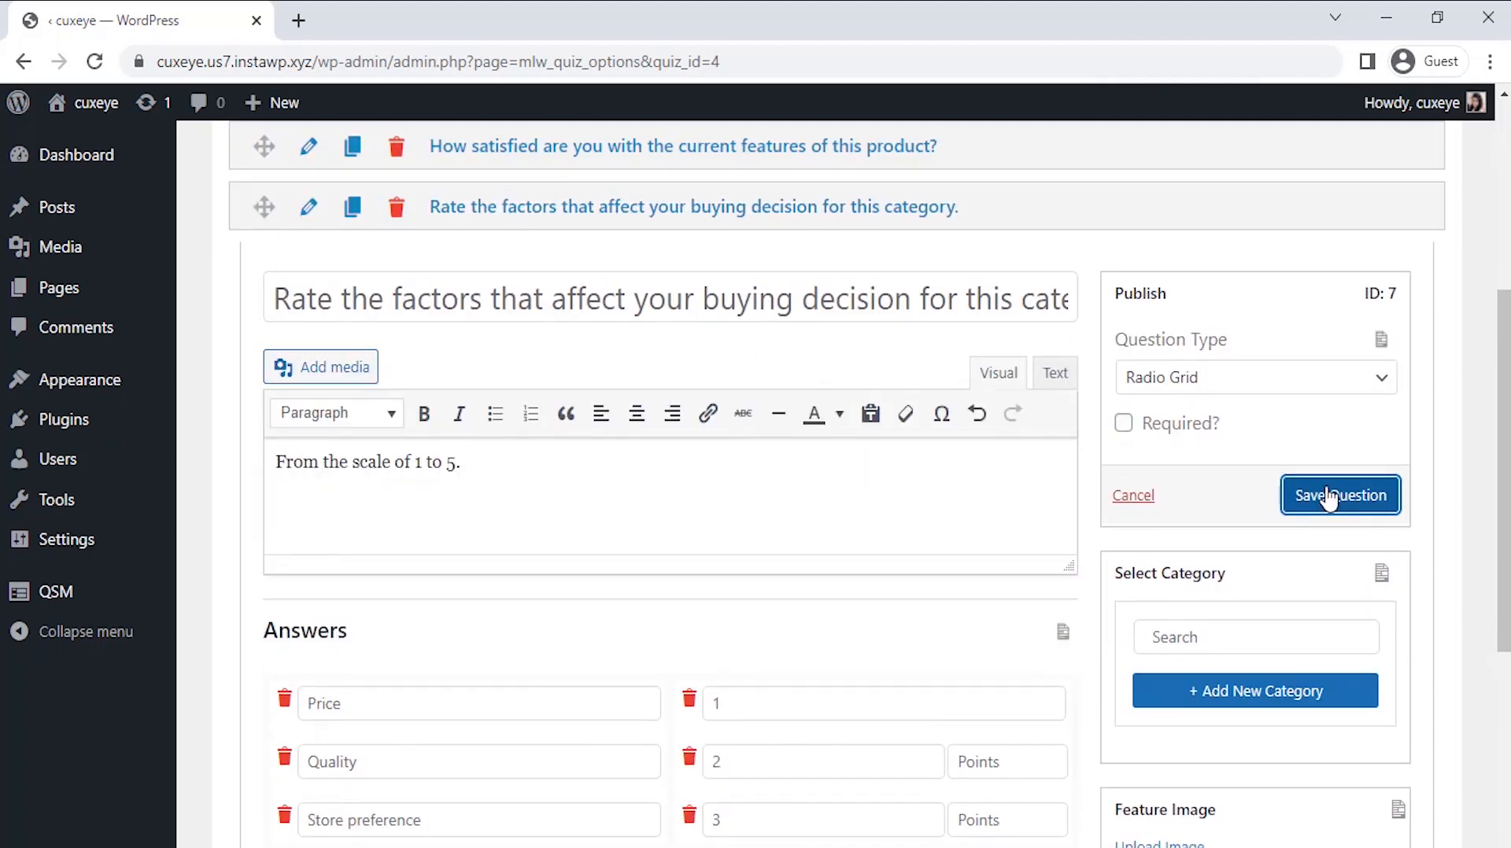
Add a third question, "Do any other factors affect your buying decision?", with the Paragraph type and save it.
scroll(1102, 236, down, 6)
click(1077, 713)
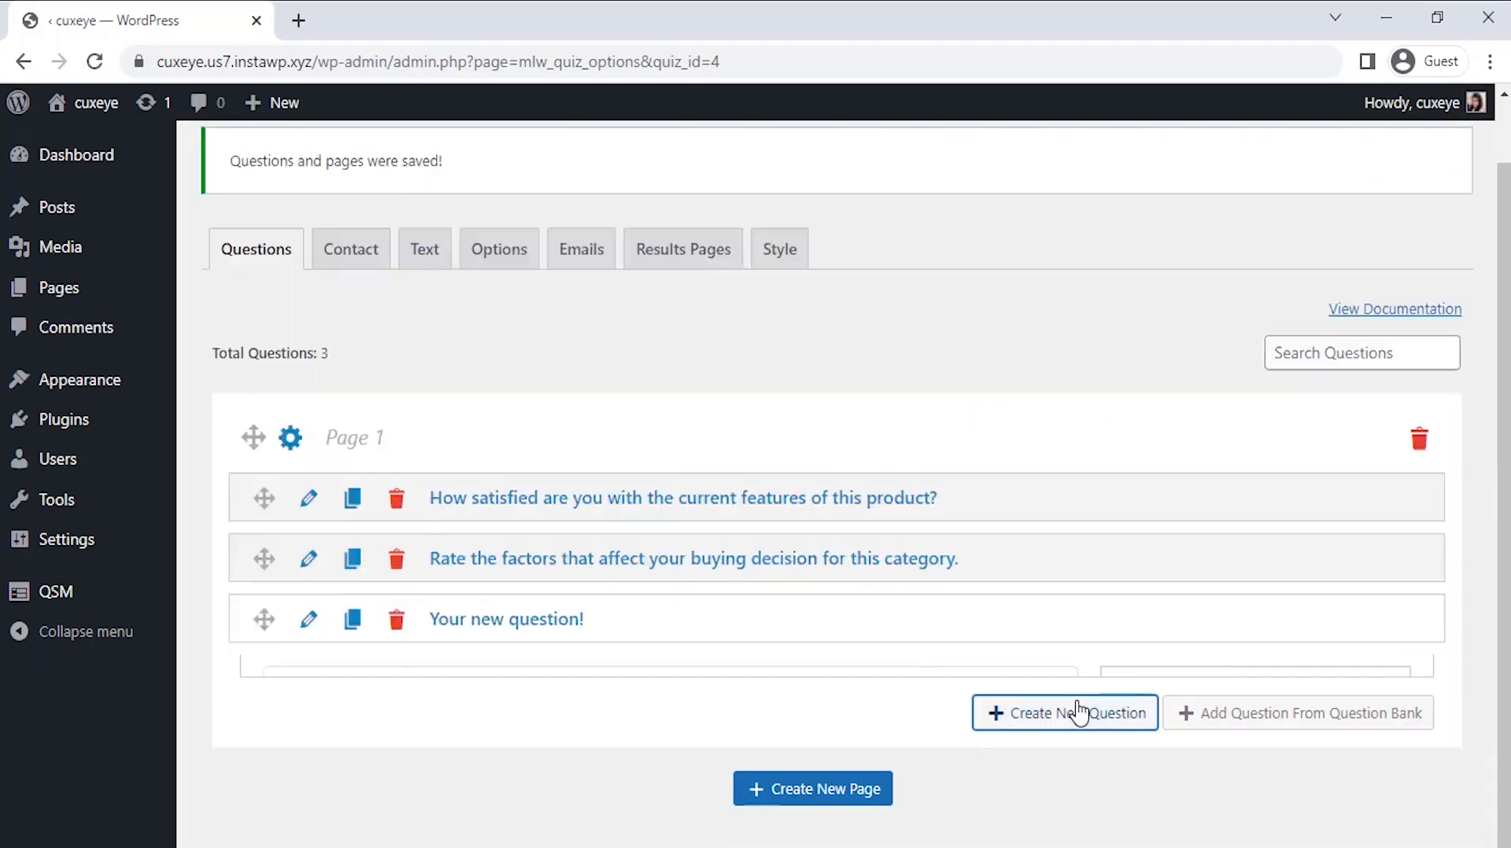
click(735, 338)
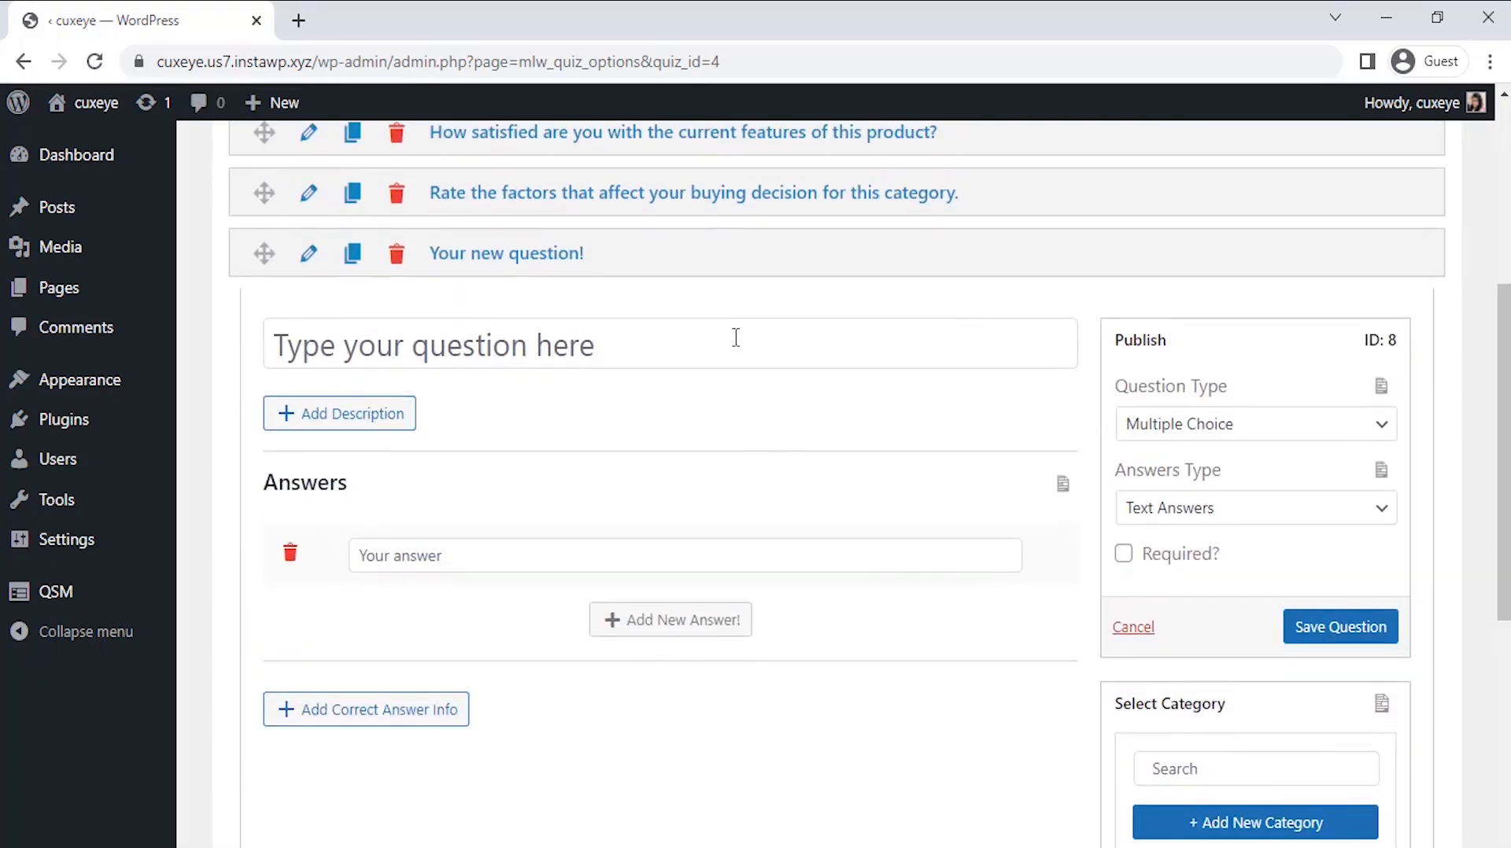
text(Do any other fac)
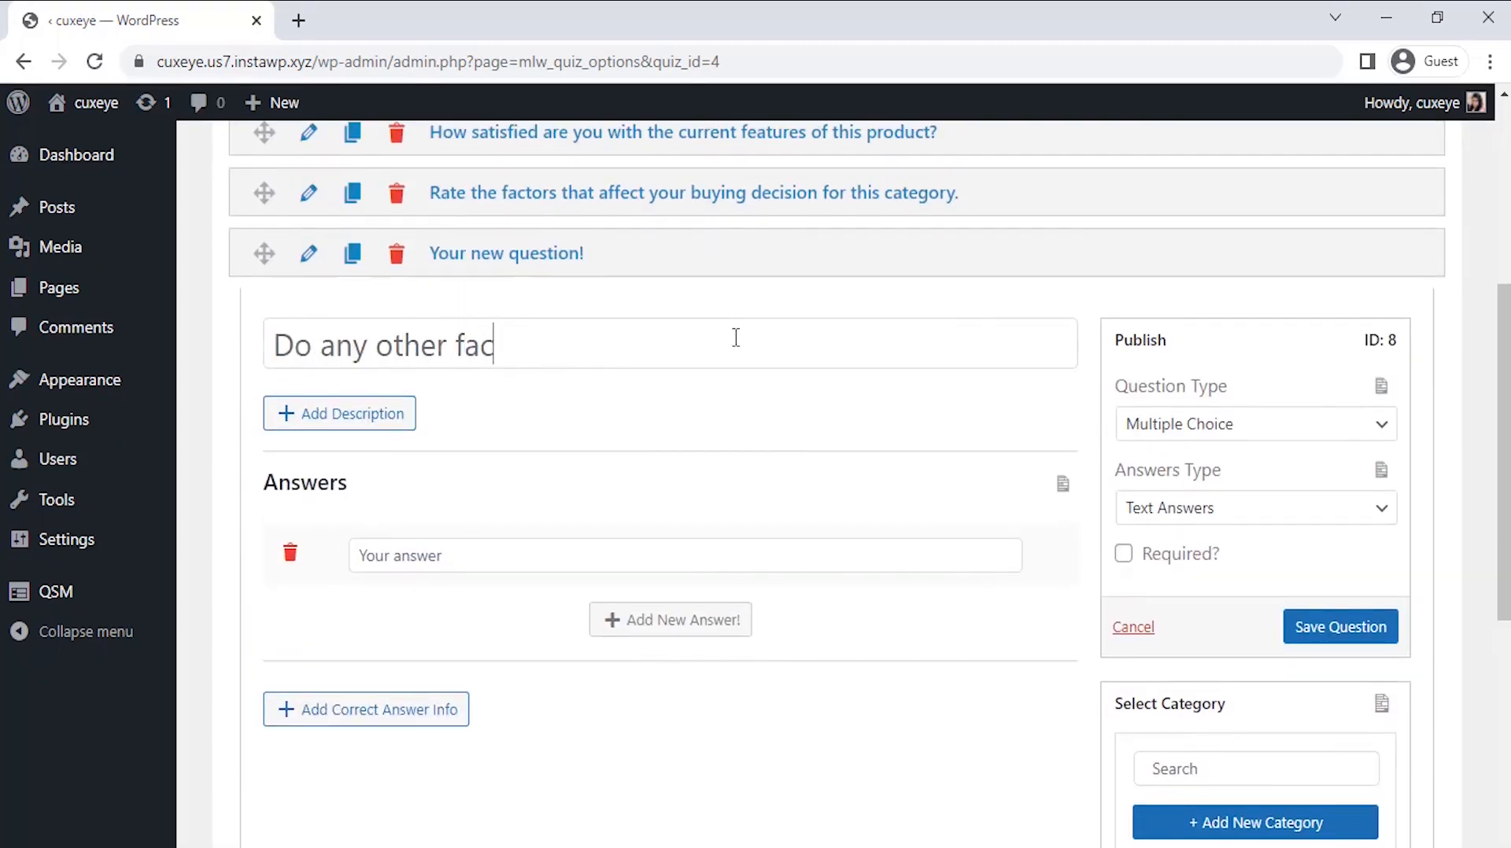
text(tors affect your )
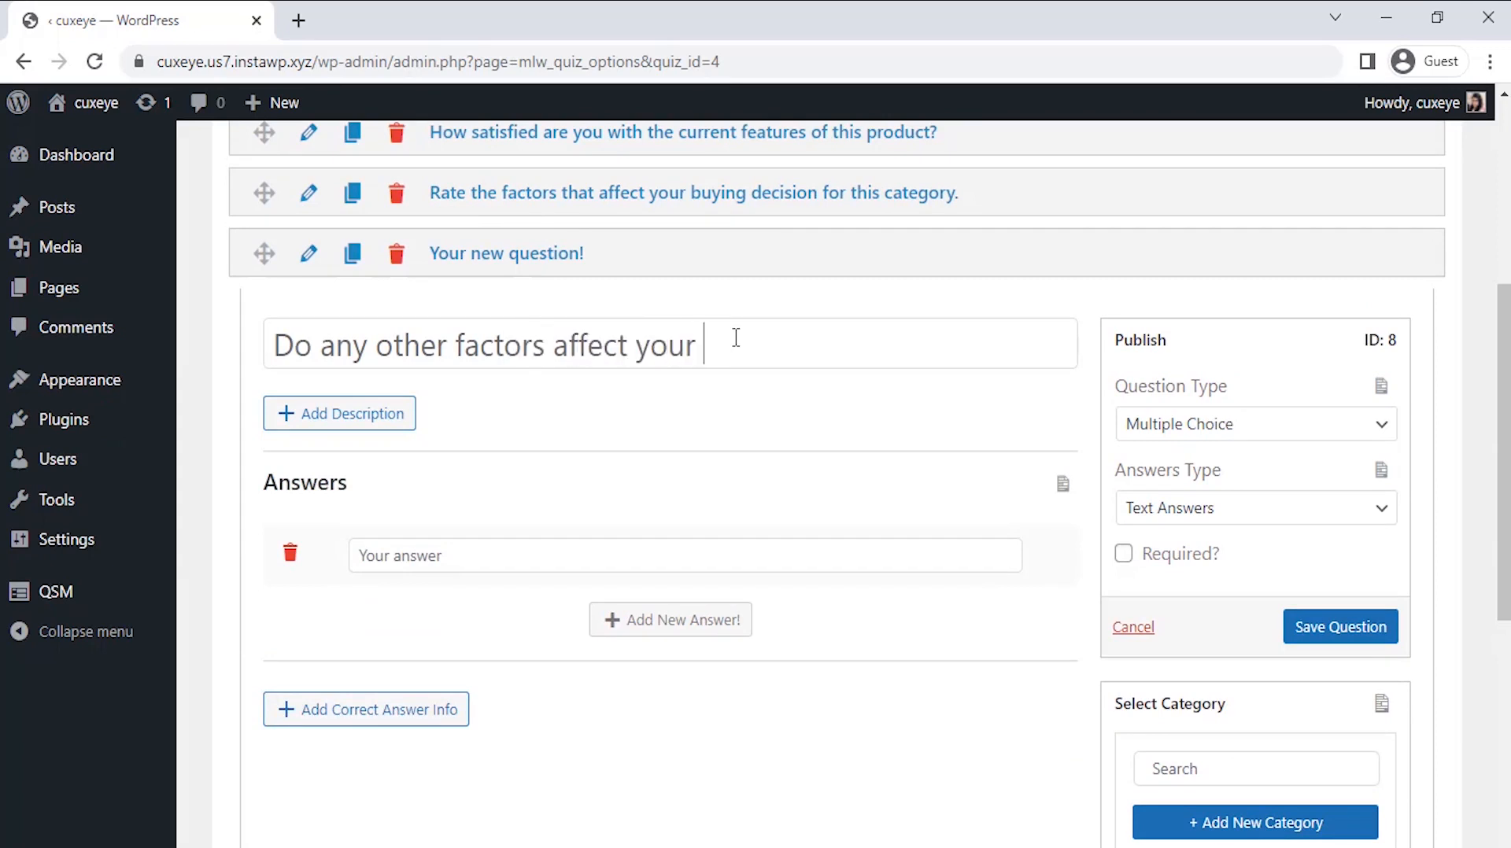
text(buying decision)
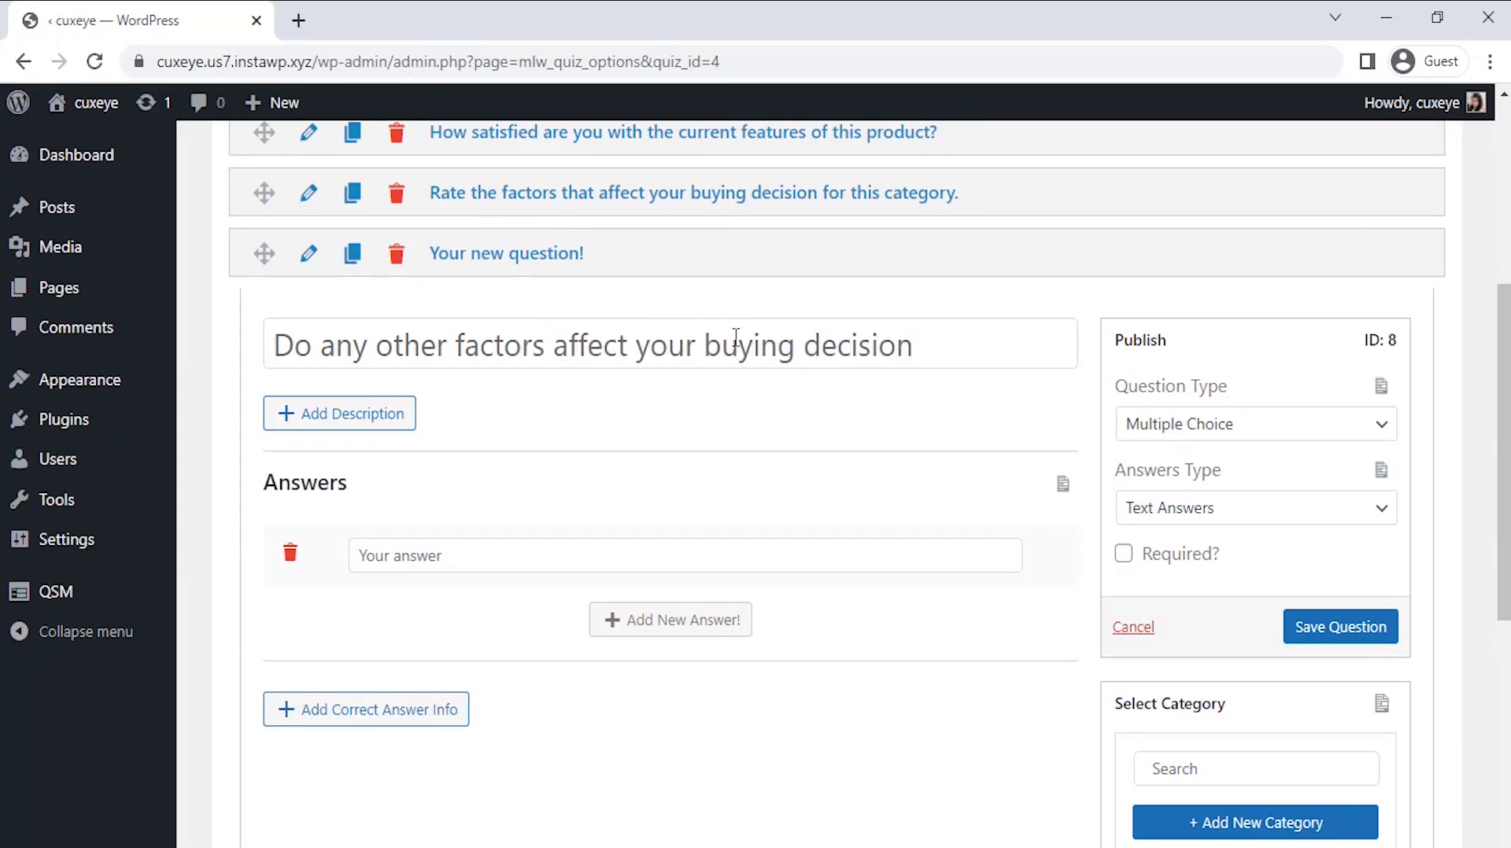
text(?)
click(1180, 423)
click(1165, 686)
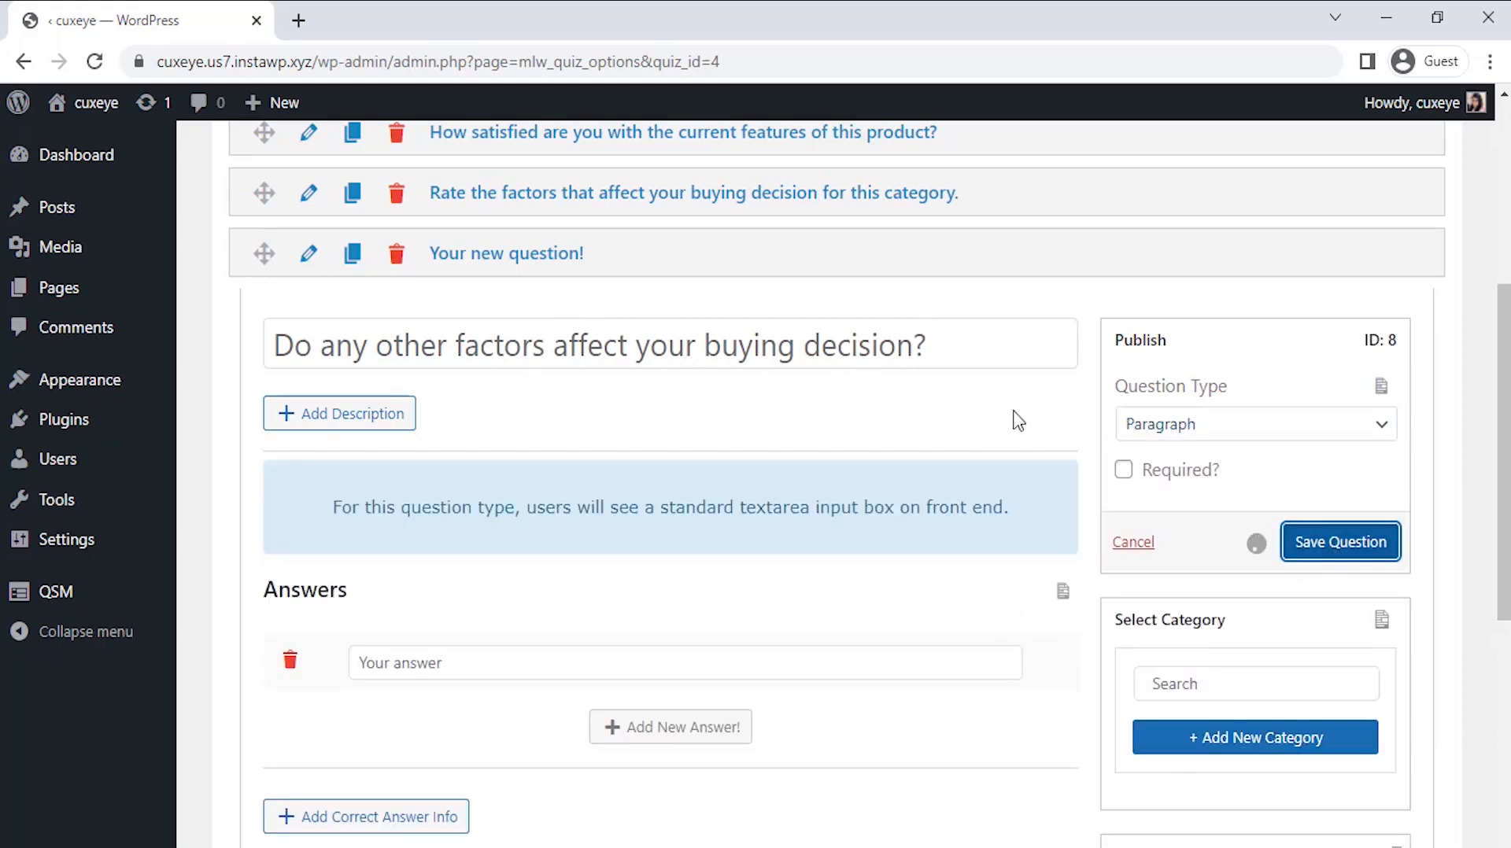
click(1299, 542)
Add a fourth question, "Based on its current features and attributes, would you recommend to others?", with the Multiple Choice (Horizontal) type.
scroll(960, 422, down, 8)
click(1055, 716)
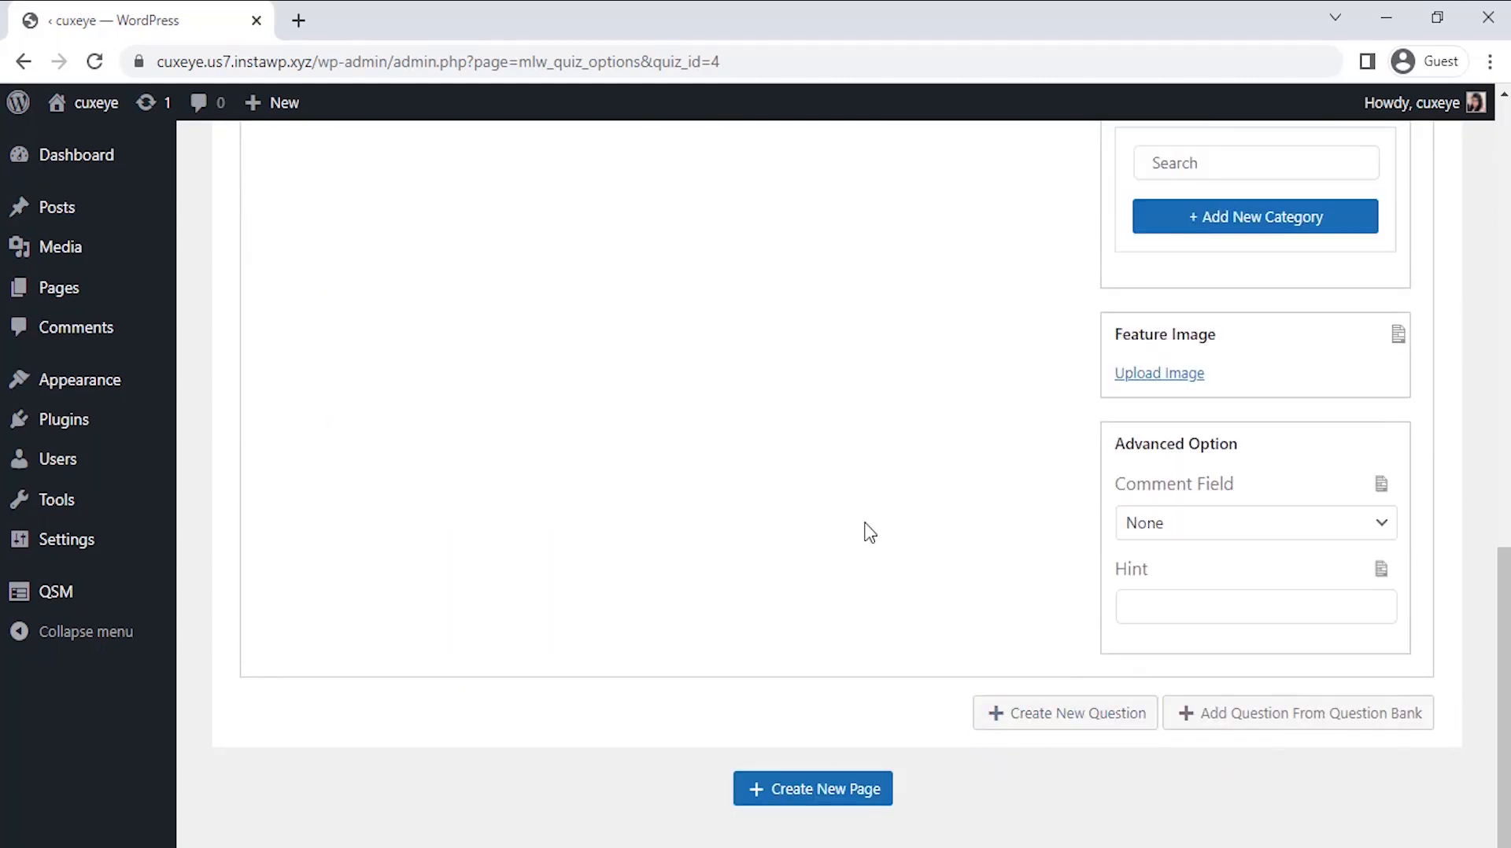
text(Based on)
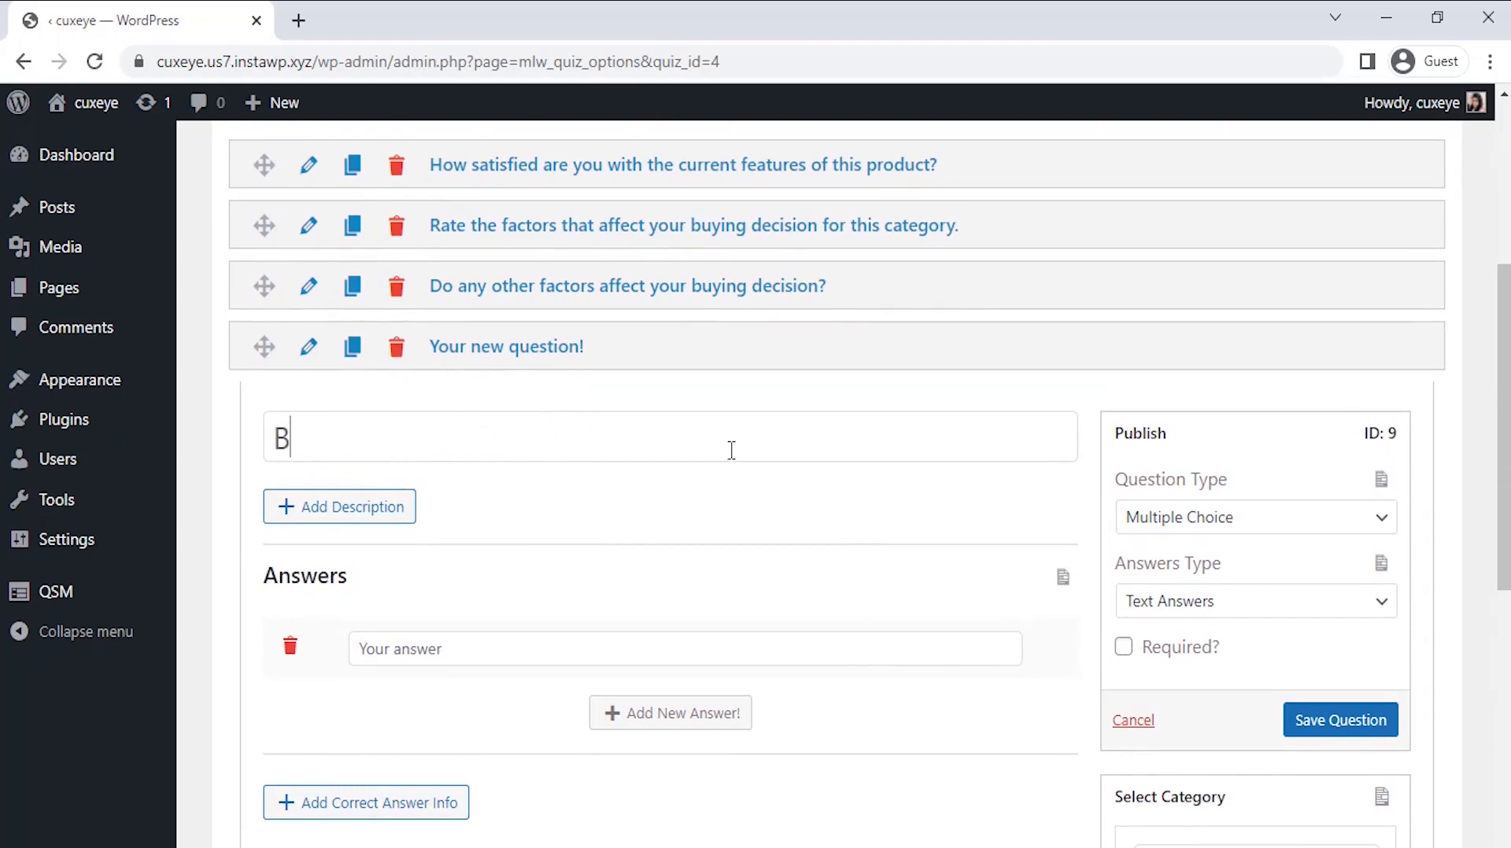
text(curren)
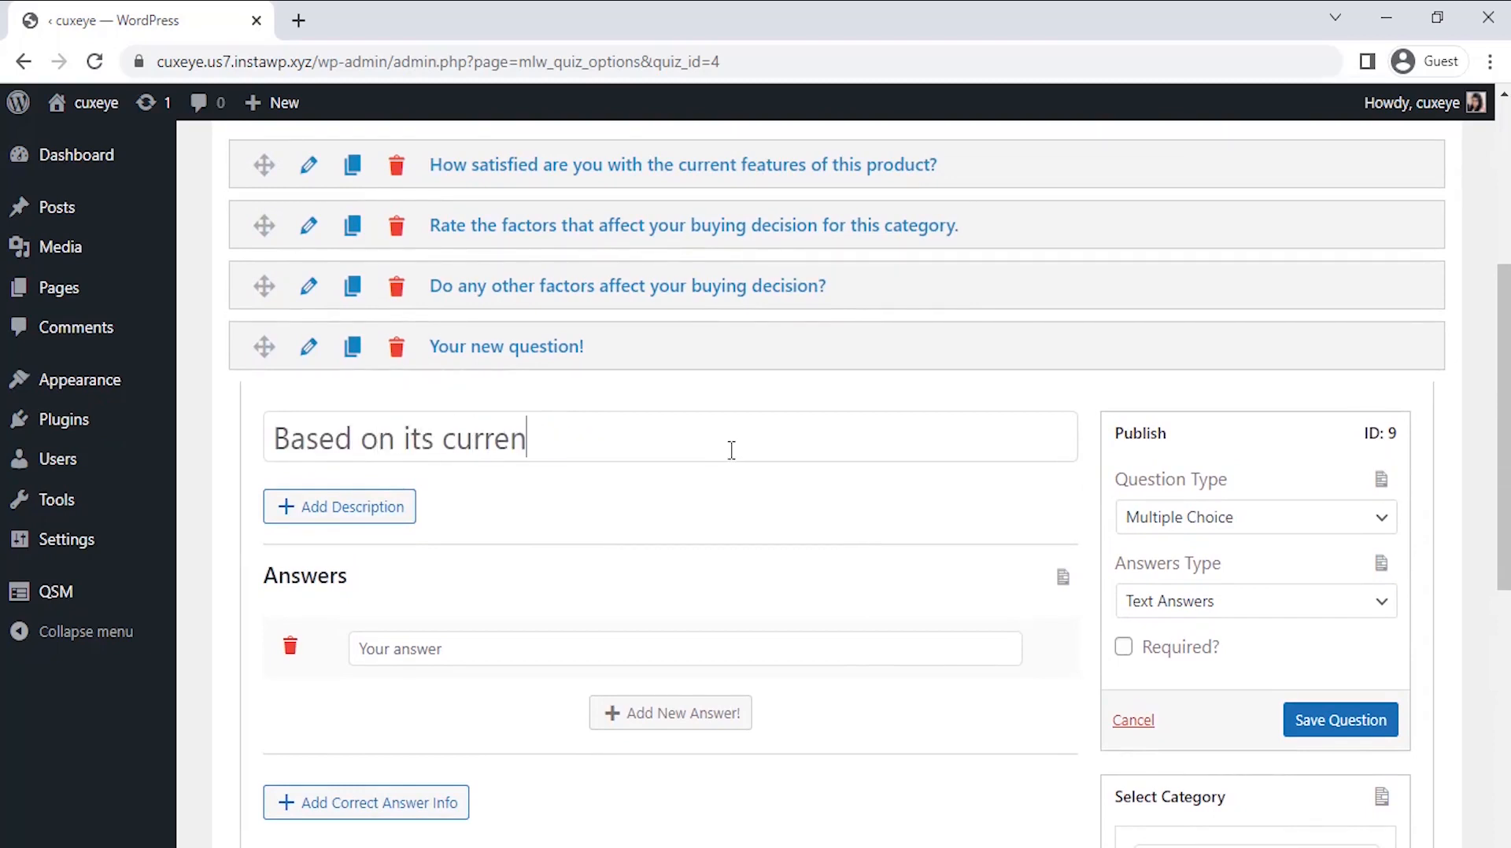
text(t features and att)
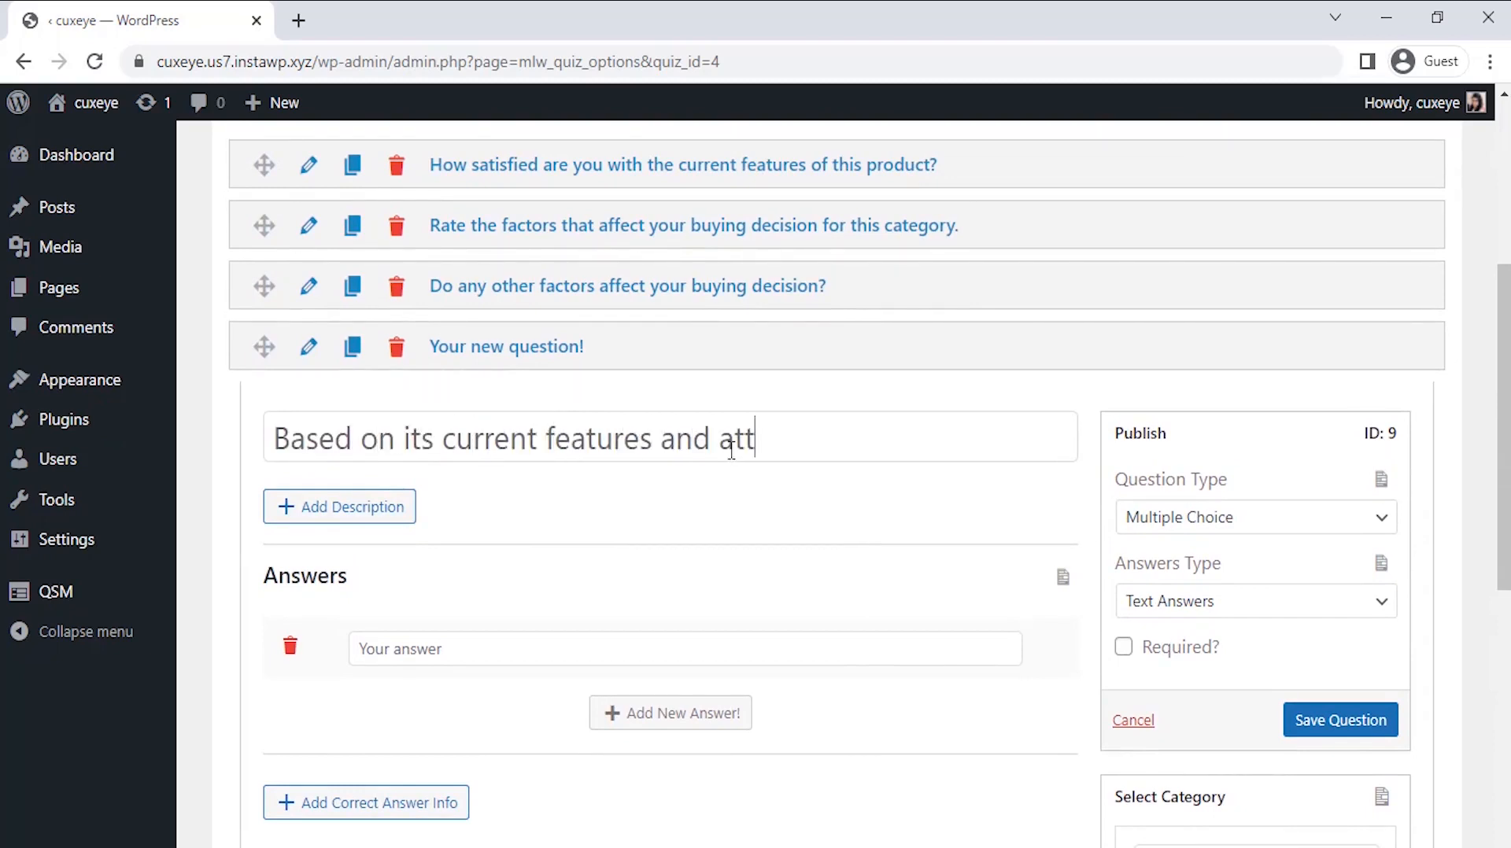
text(ributes, w)
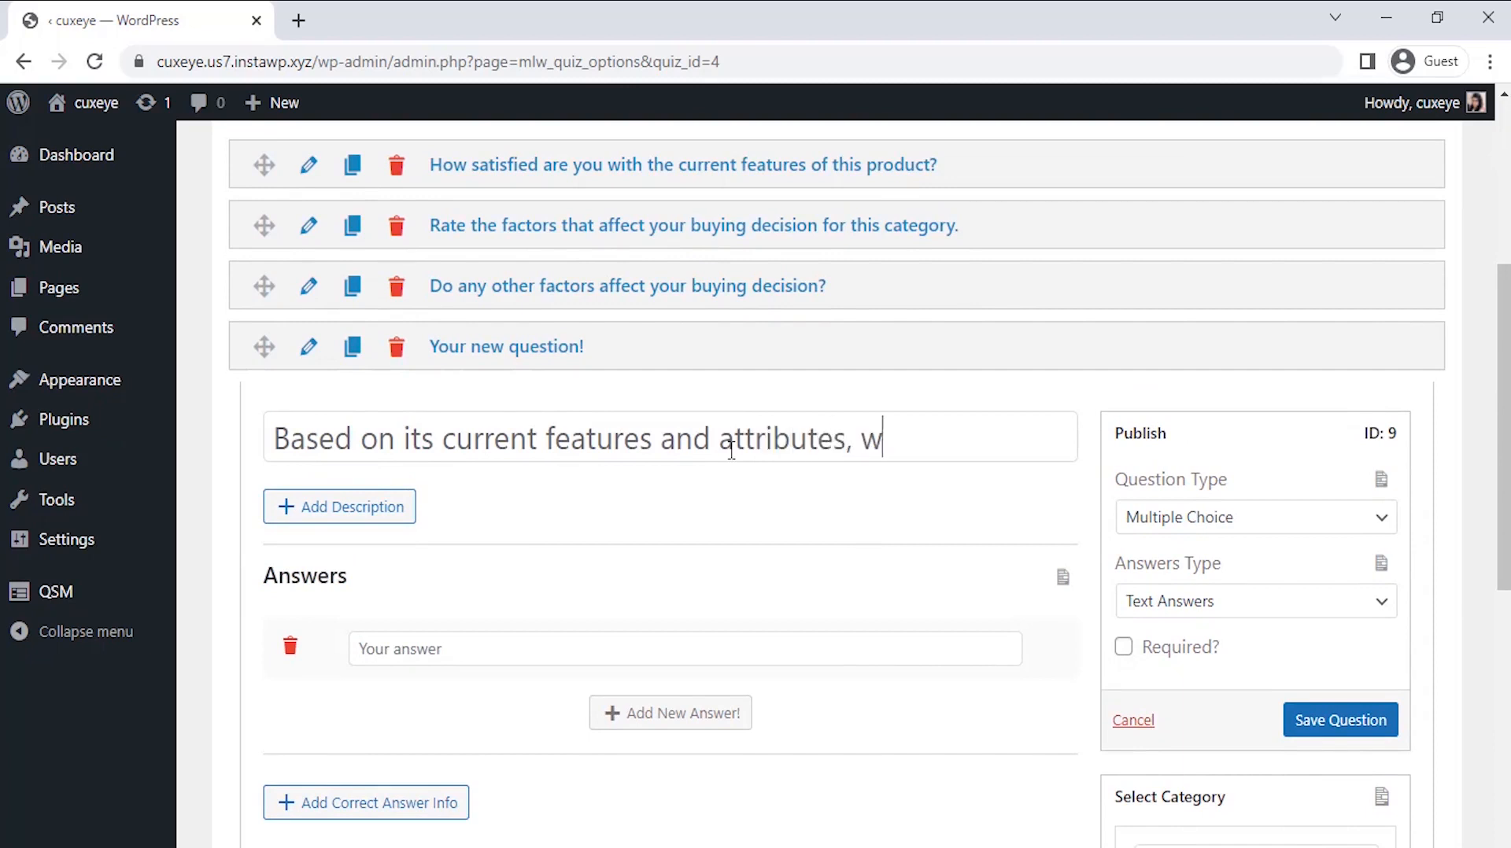
text(ould you re)
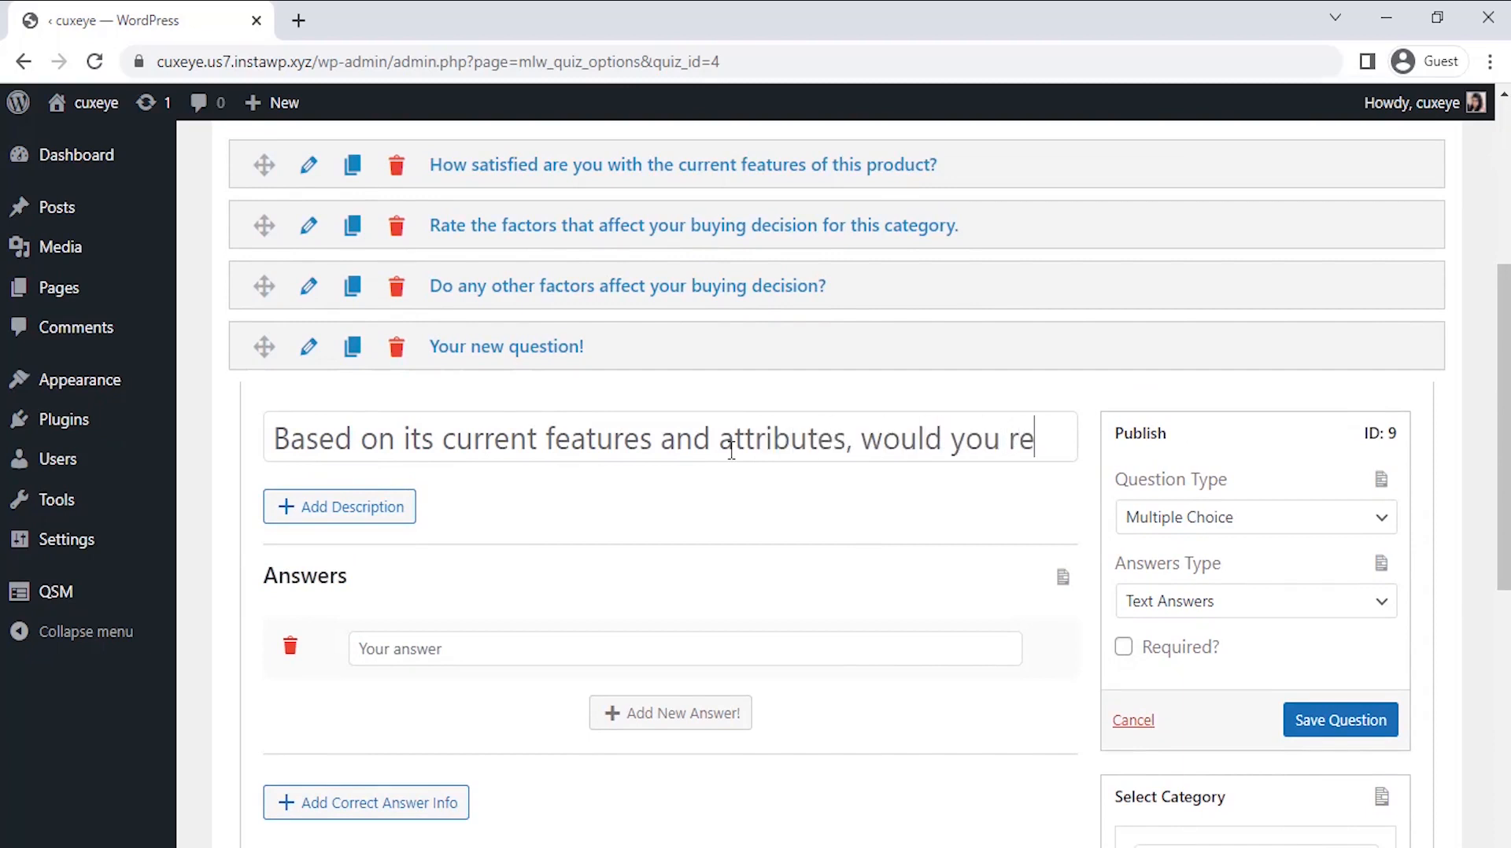
text(commend to others?)
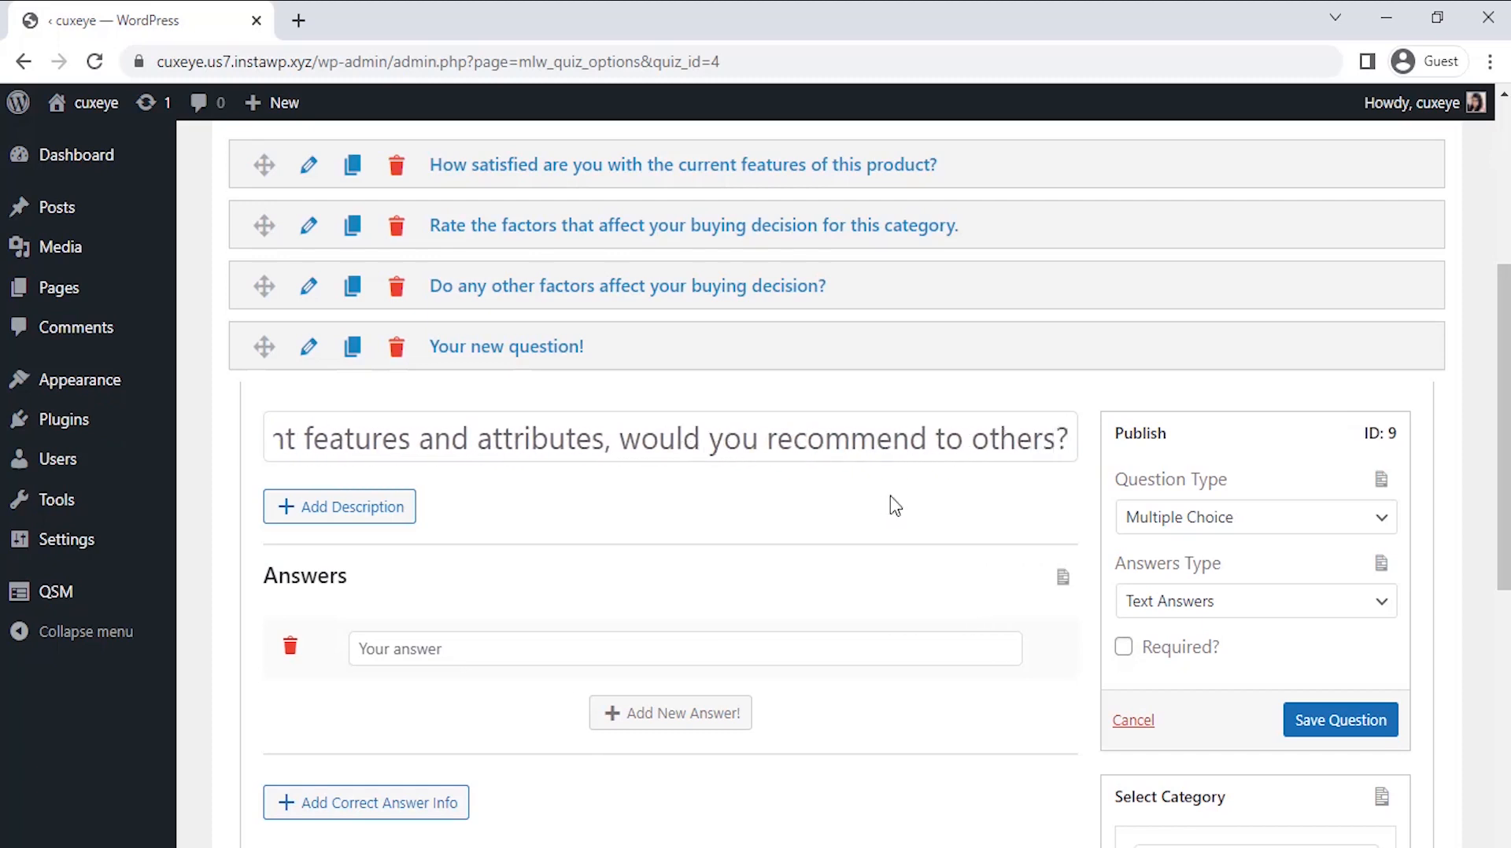
click(1142, 517)
click(1190, 118)
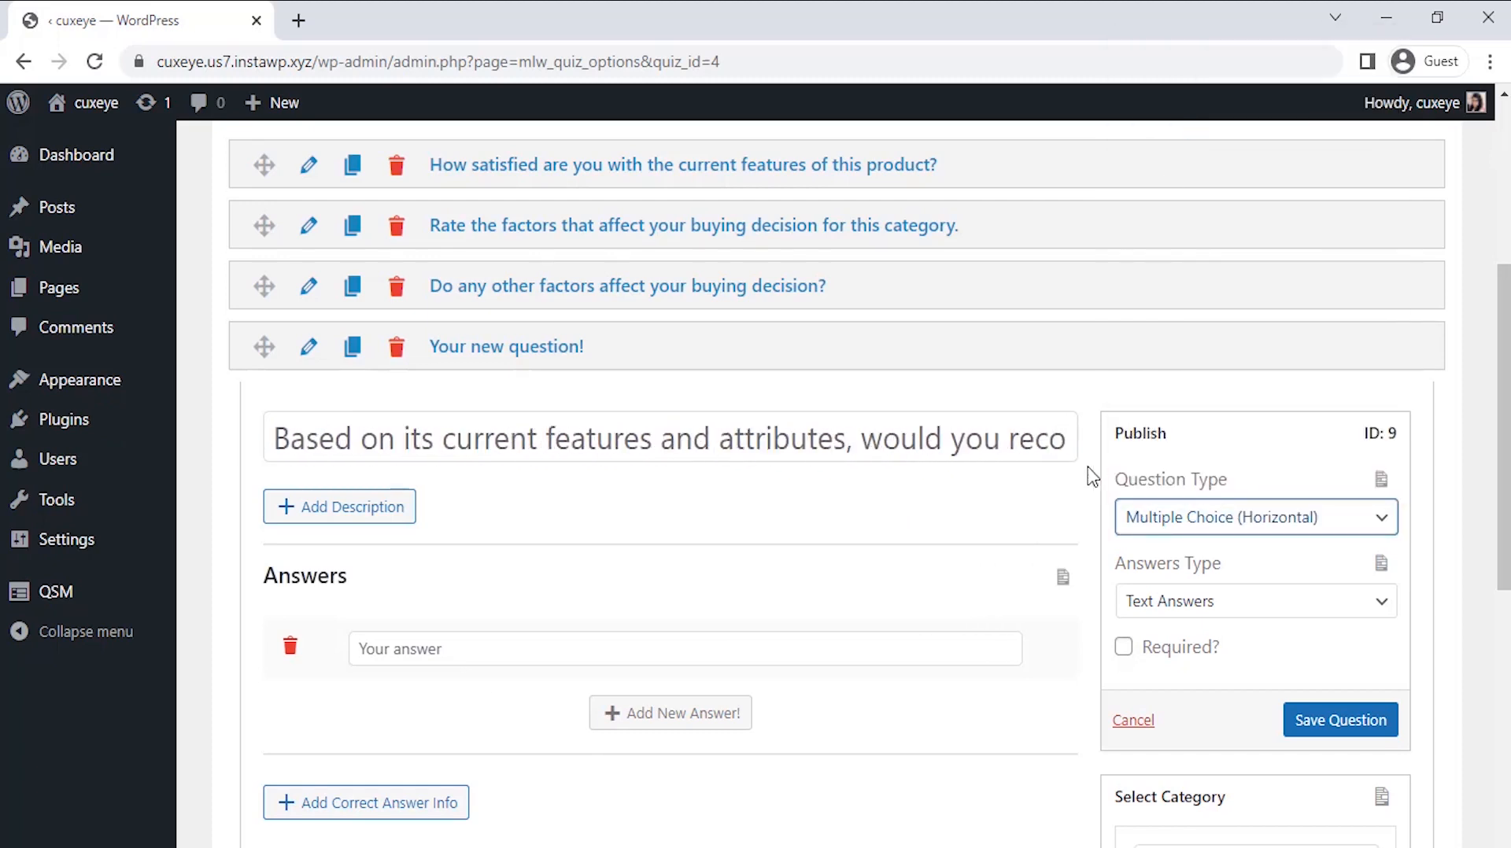
Give the recommendation question the answers Yes and No and save the question.
click(792, 647)
text(Yes)
click(712, 715)
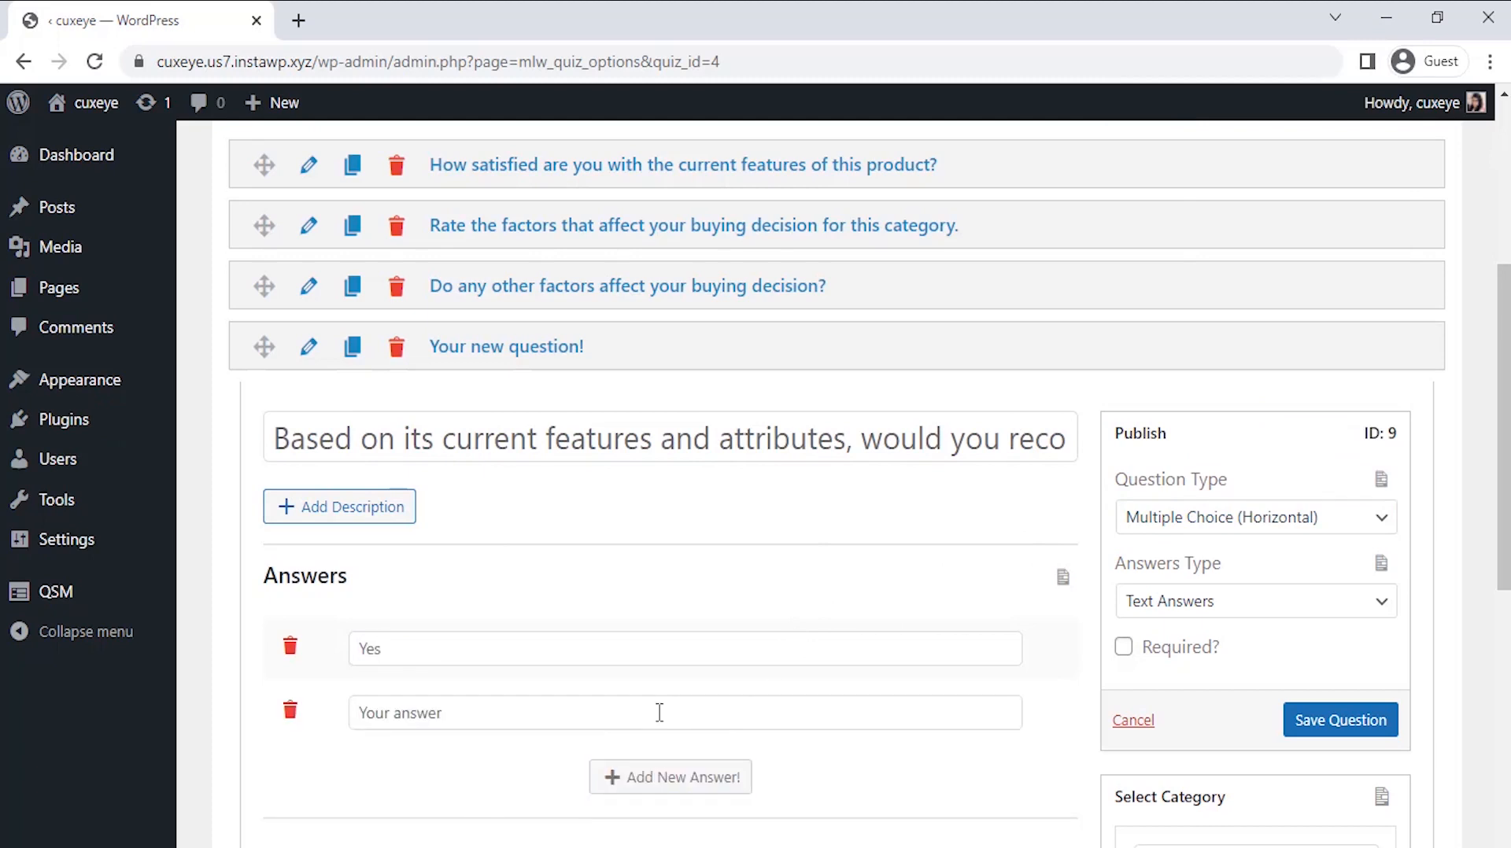
click(659, 712)
text(No)
click(1203, 647)
click(1202, 647)
click(1320, 716)
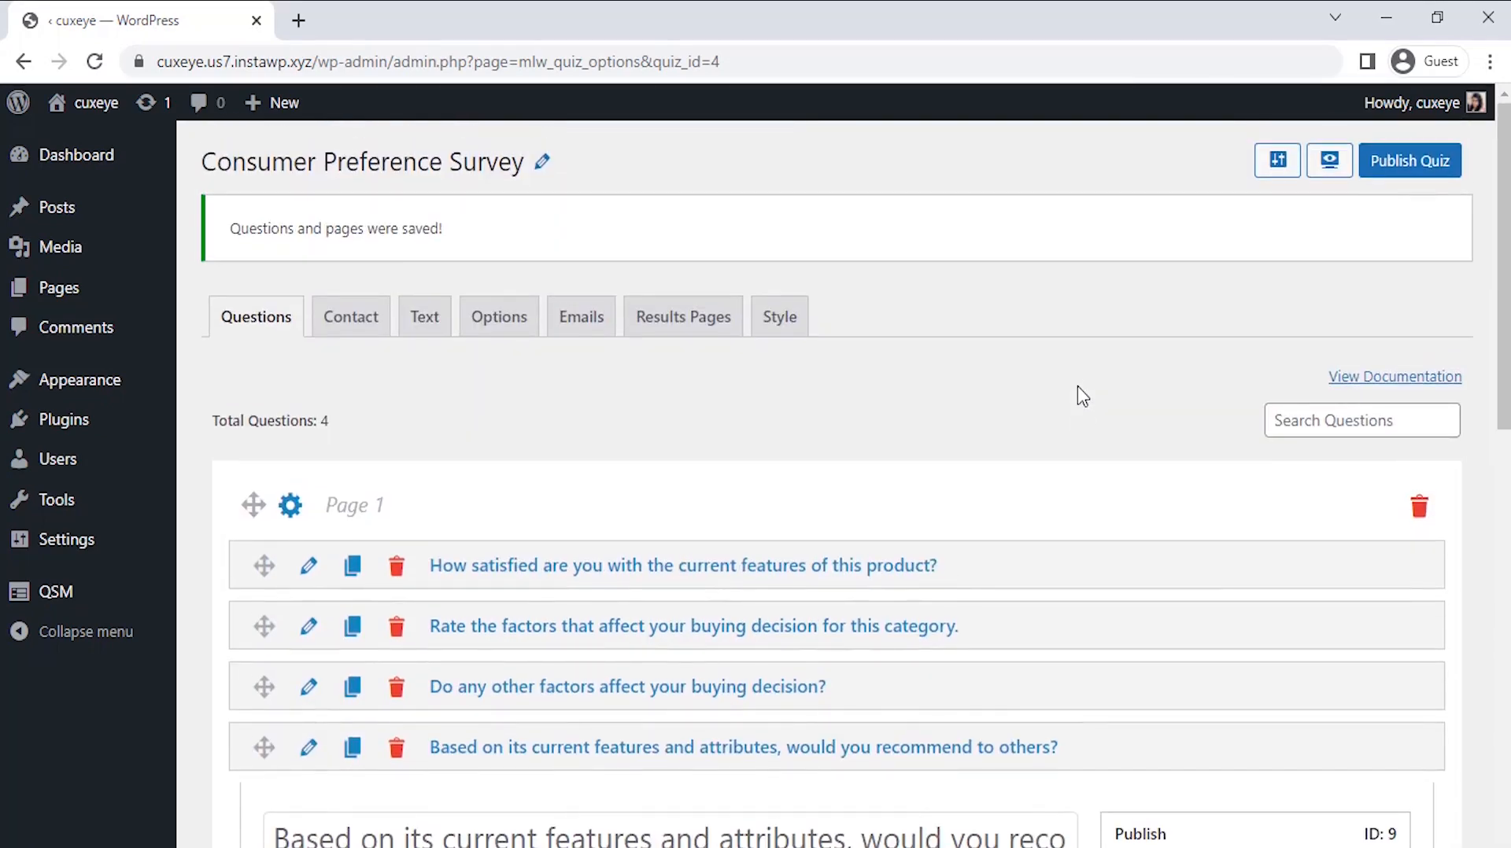
Add a required contact field of the Small Open Answer type, labelled Name and used for Name.
click(351, 317)
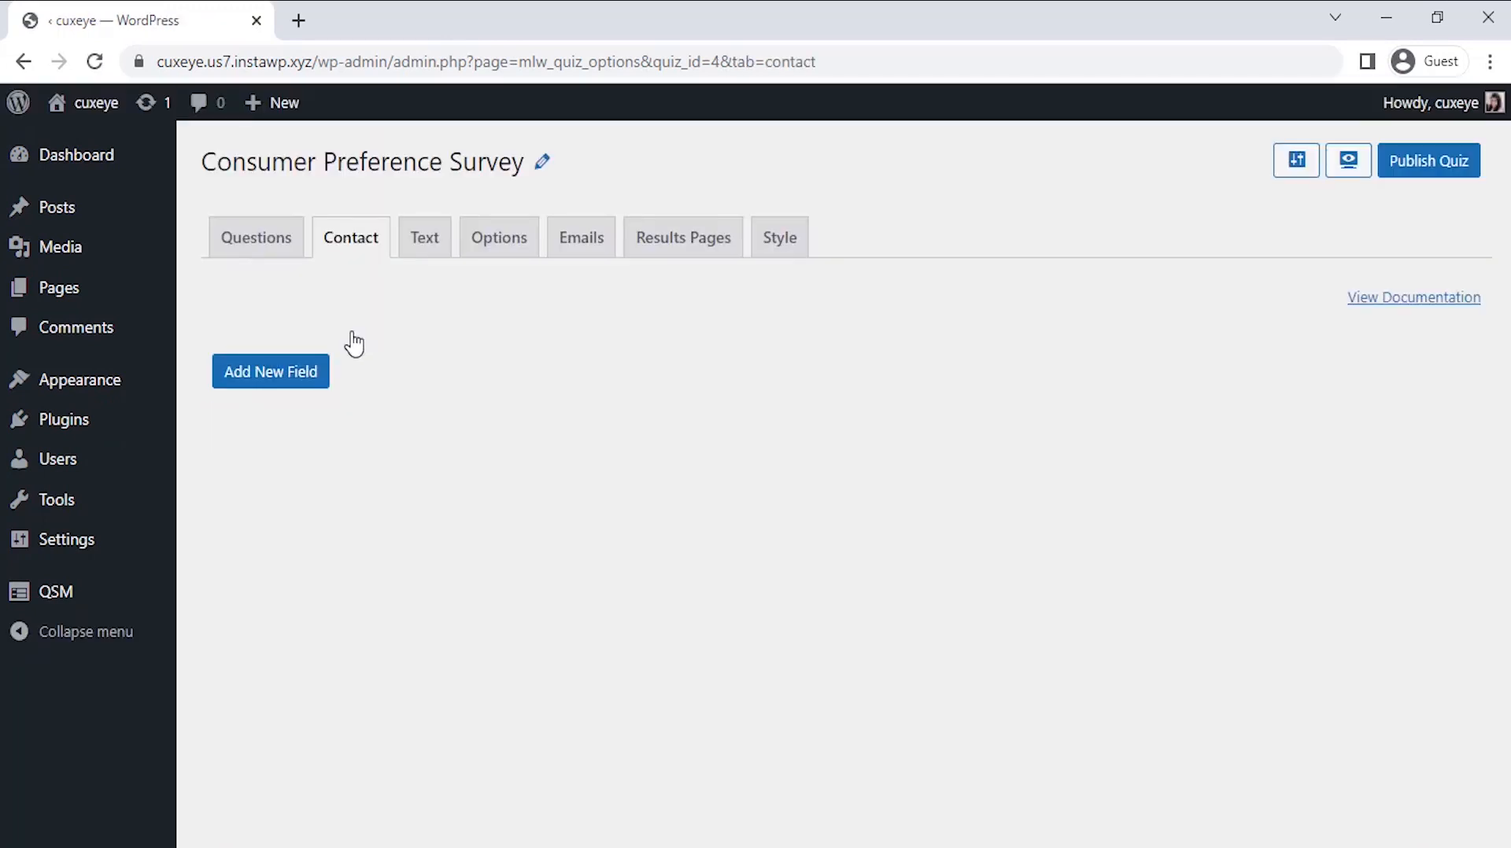
click(302, 378)
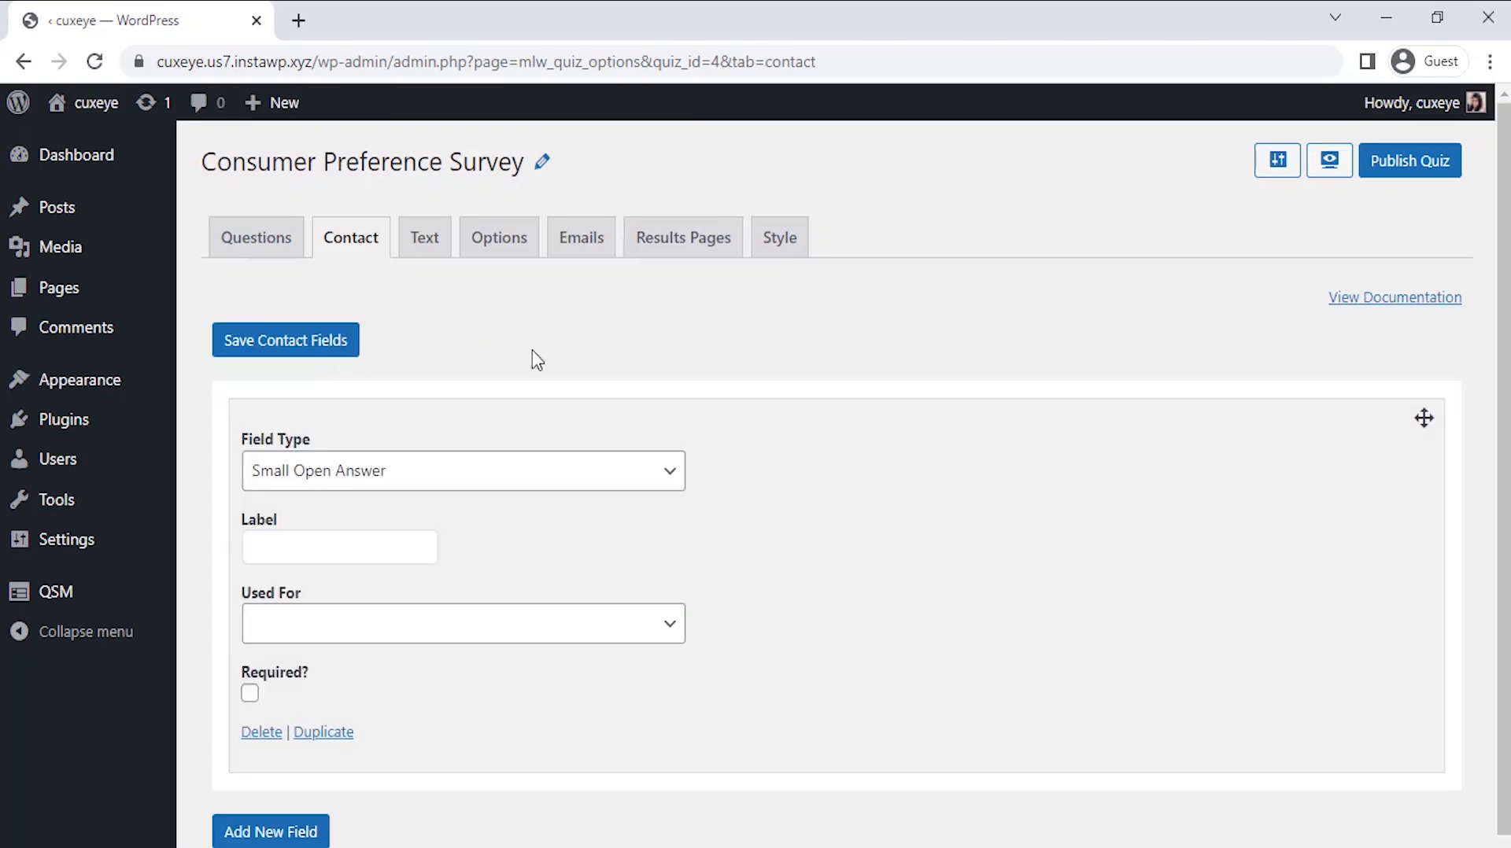
scroll(563, 357, down, 1)
click(577, 431)
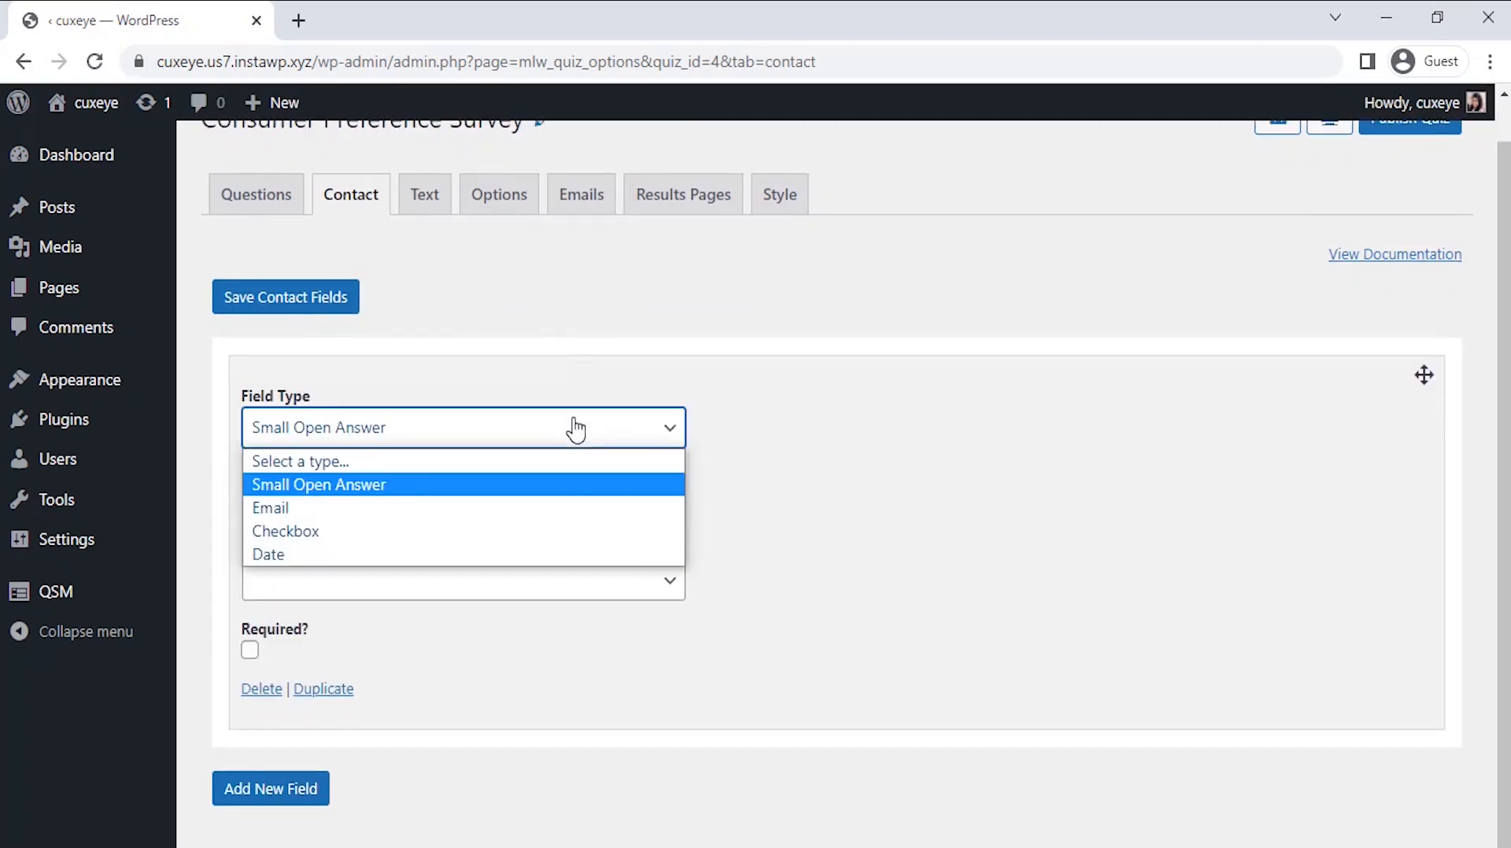
click(575, 484)
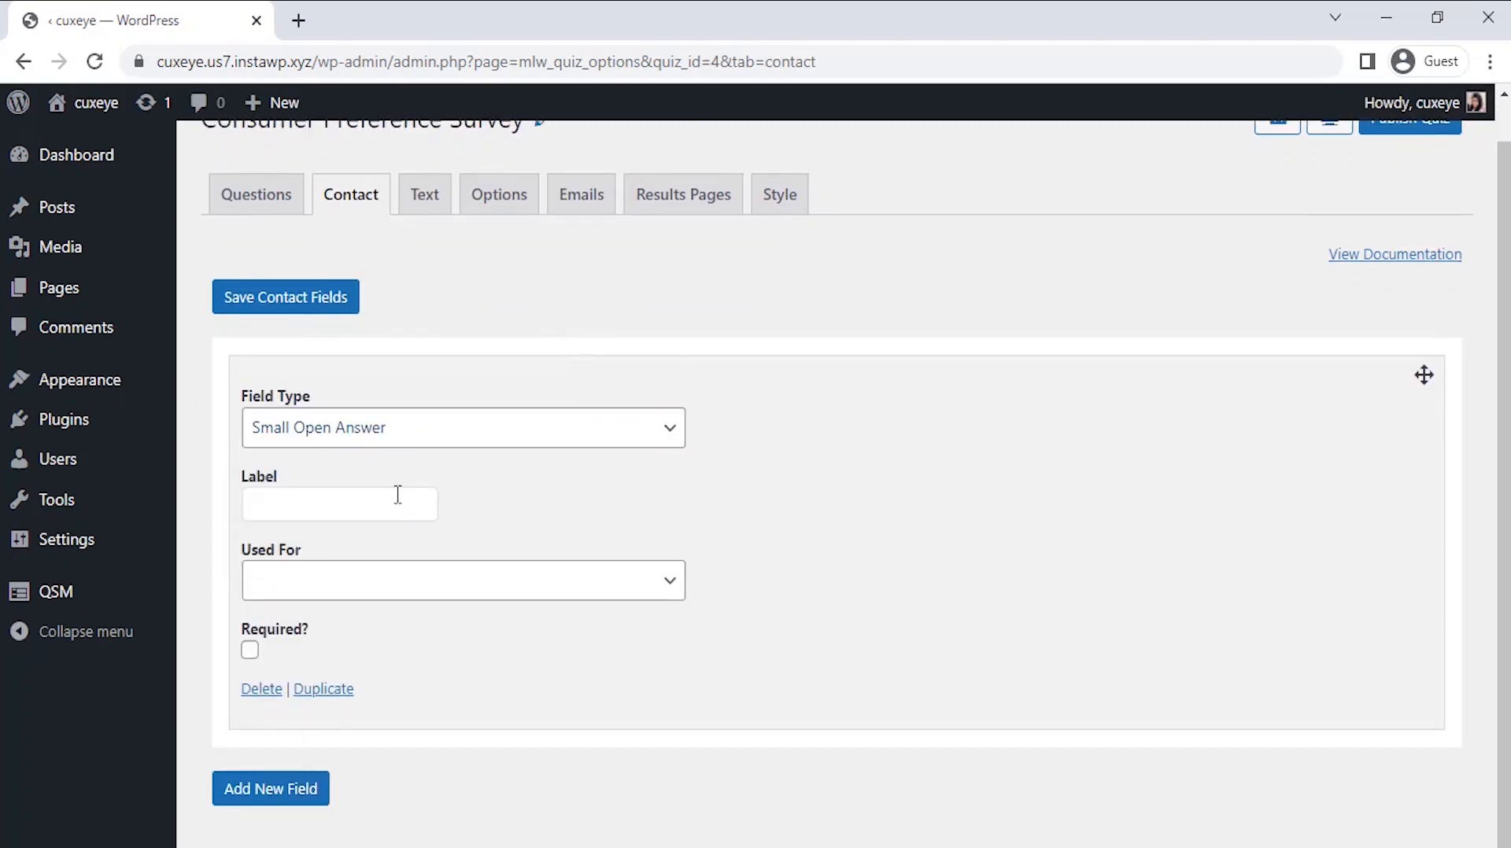
click(417, 583)
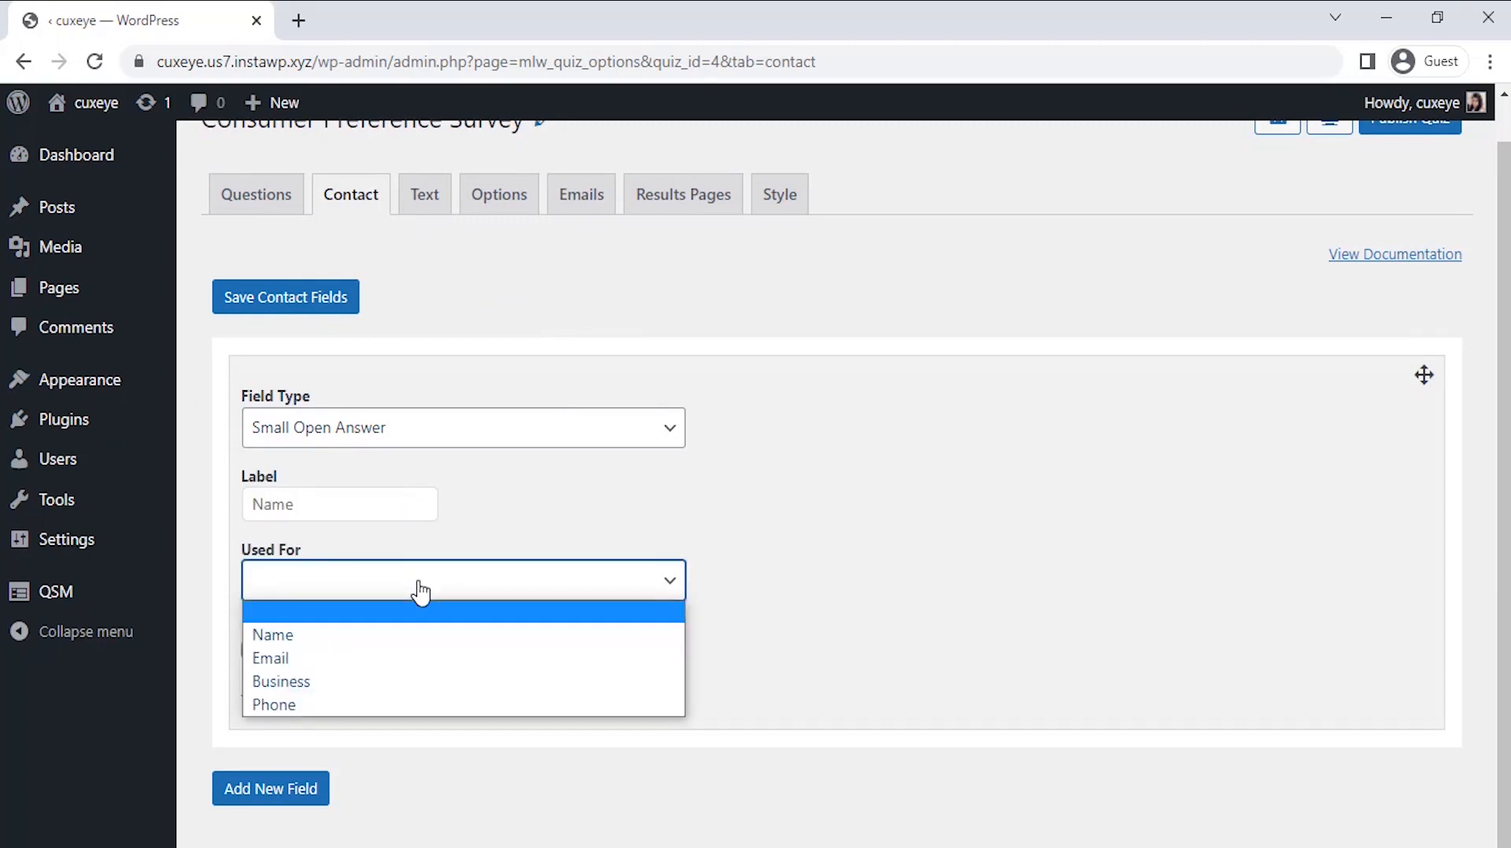
click(422, 638)
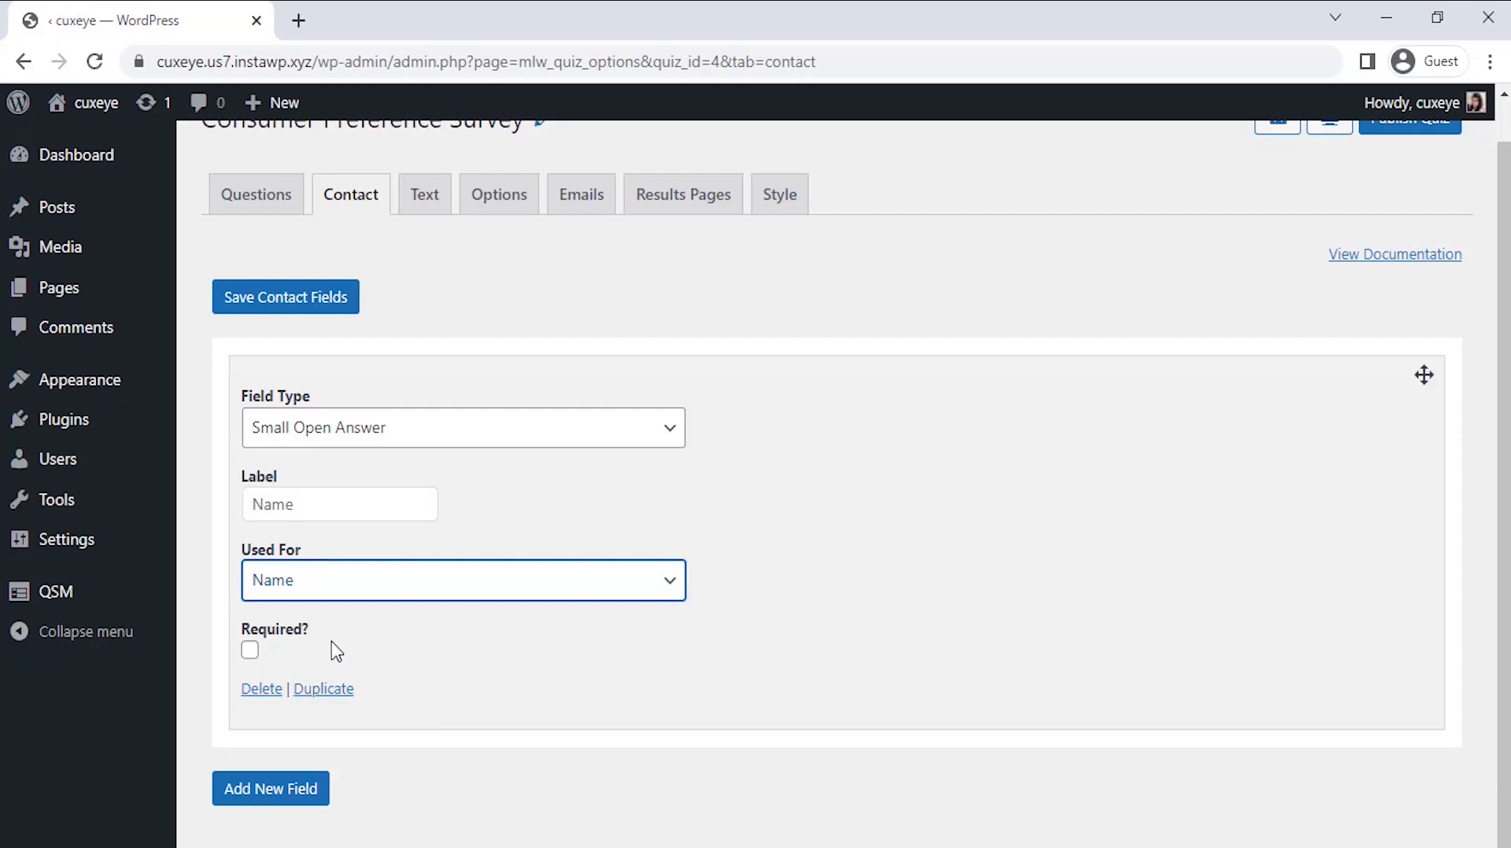
click(249, 651)
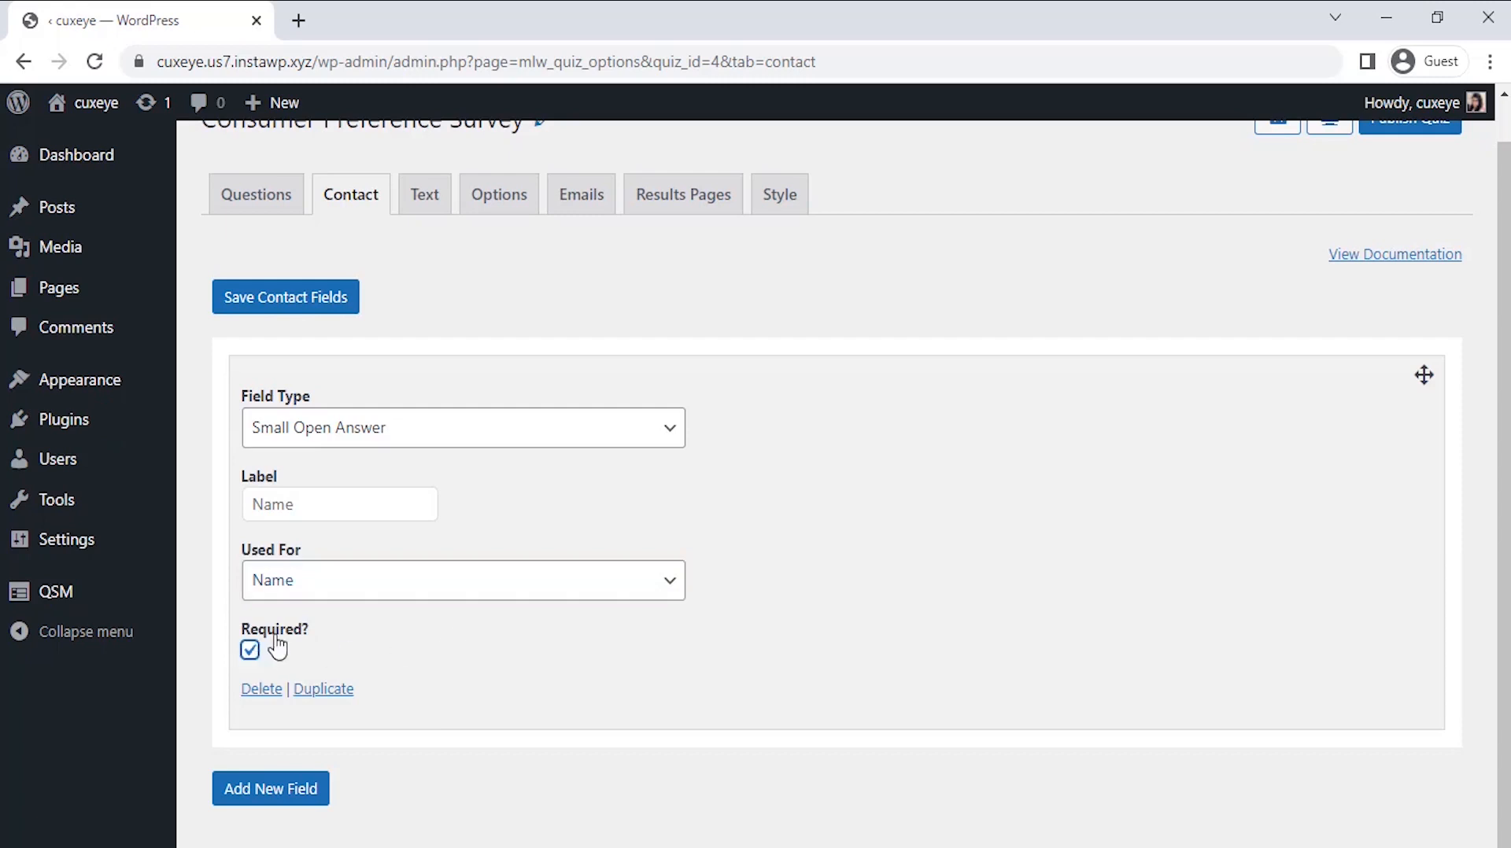
Add a second required contact field of the Date type, labelled Date and used for Business, and save the contact fields.
click(268, 788)
scroll(733, 722, down, 5)
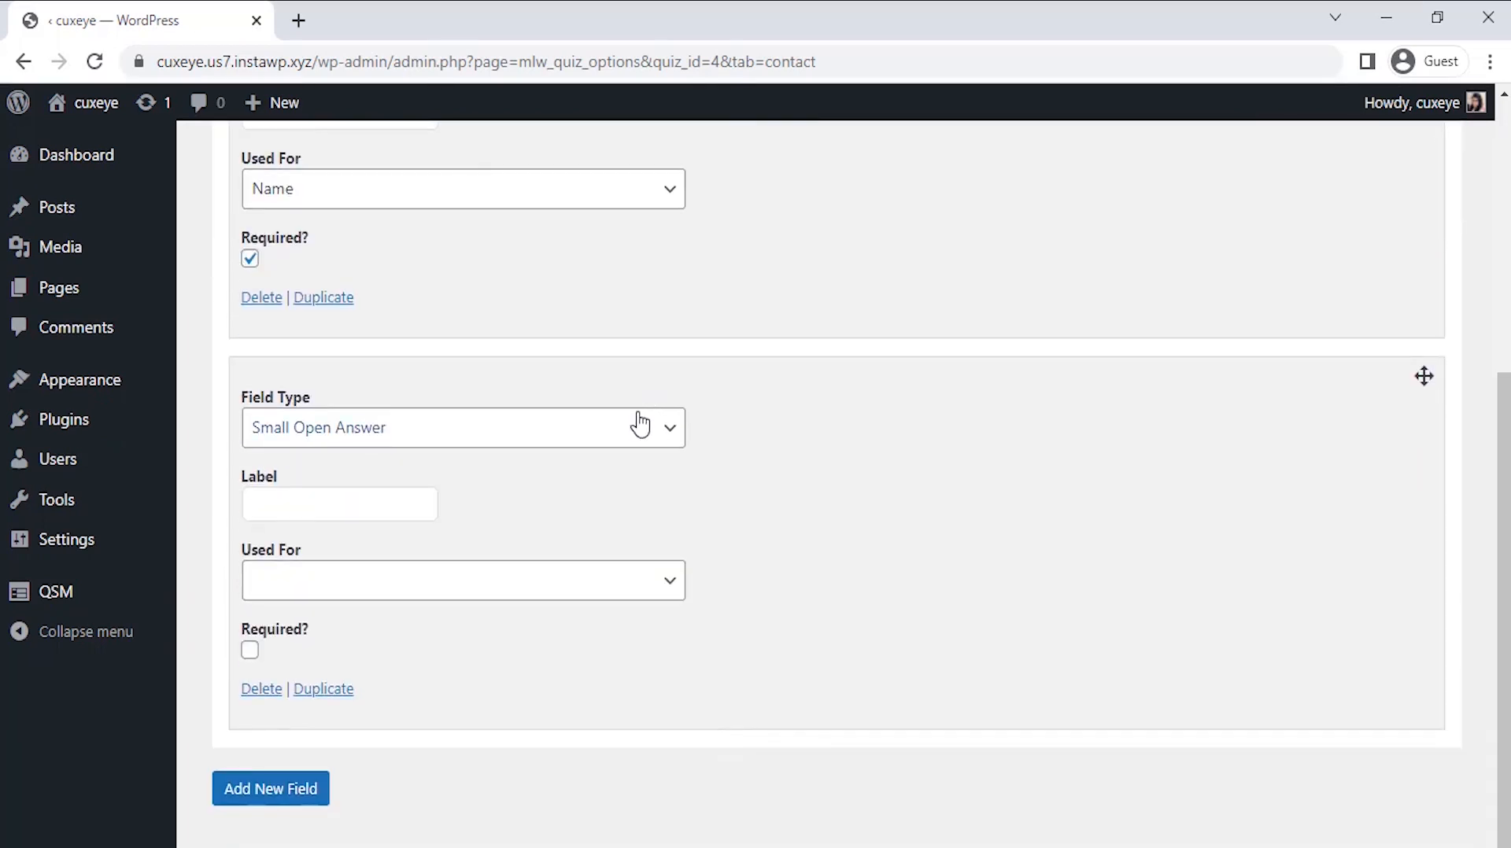
click(640, 424)
click(584, 555)
click(397, 507)
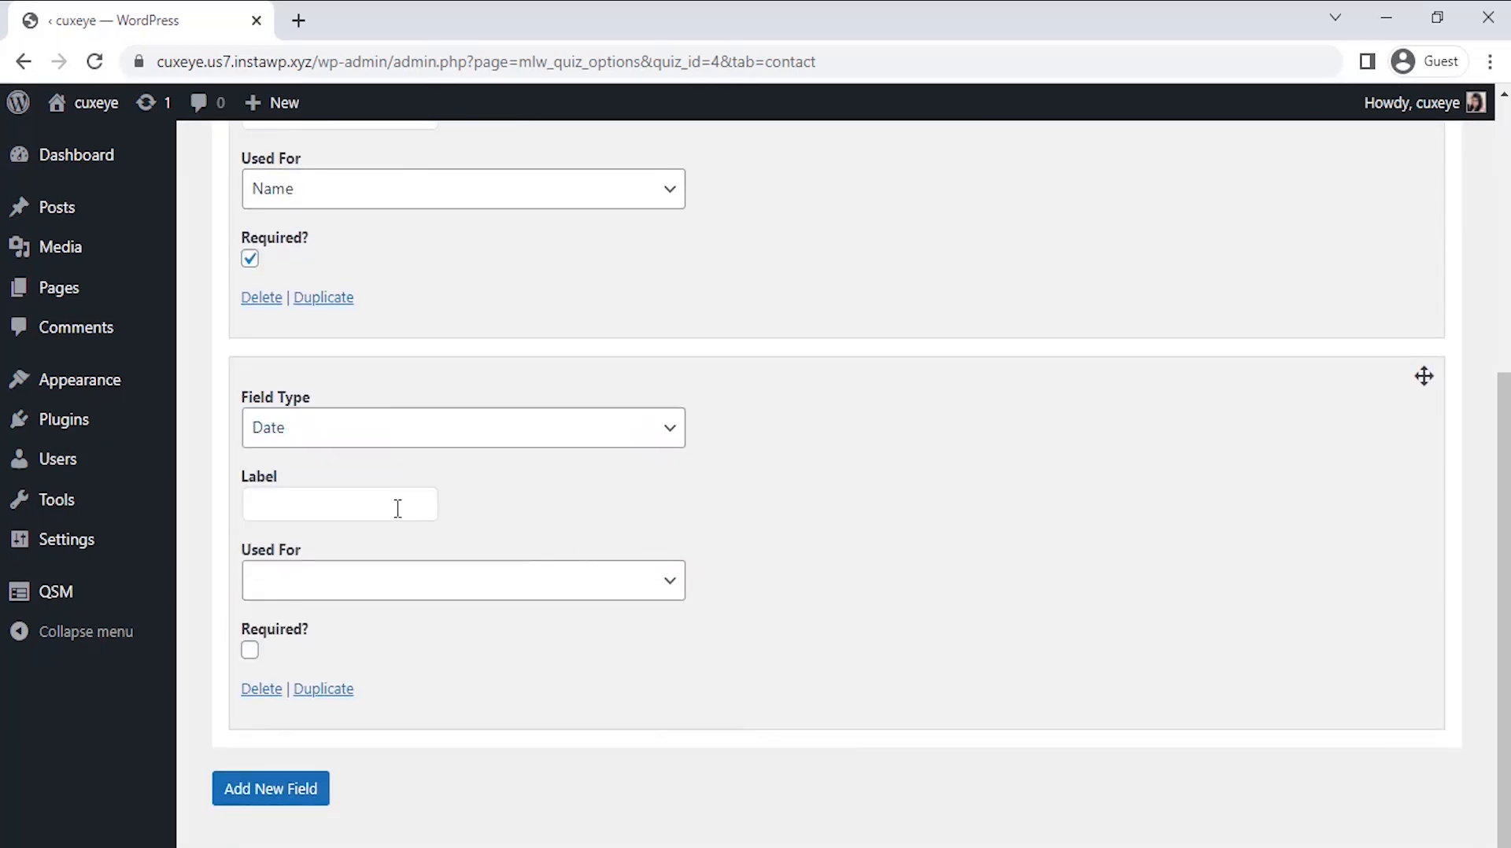
click(417, 590)
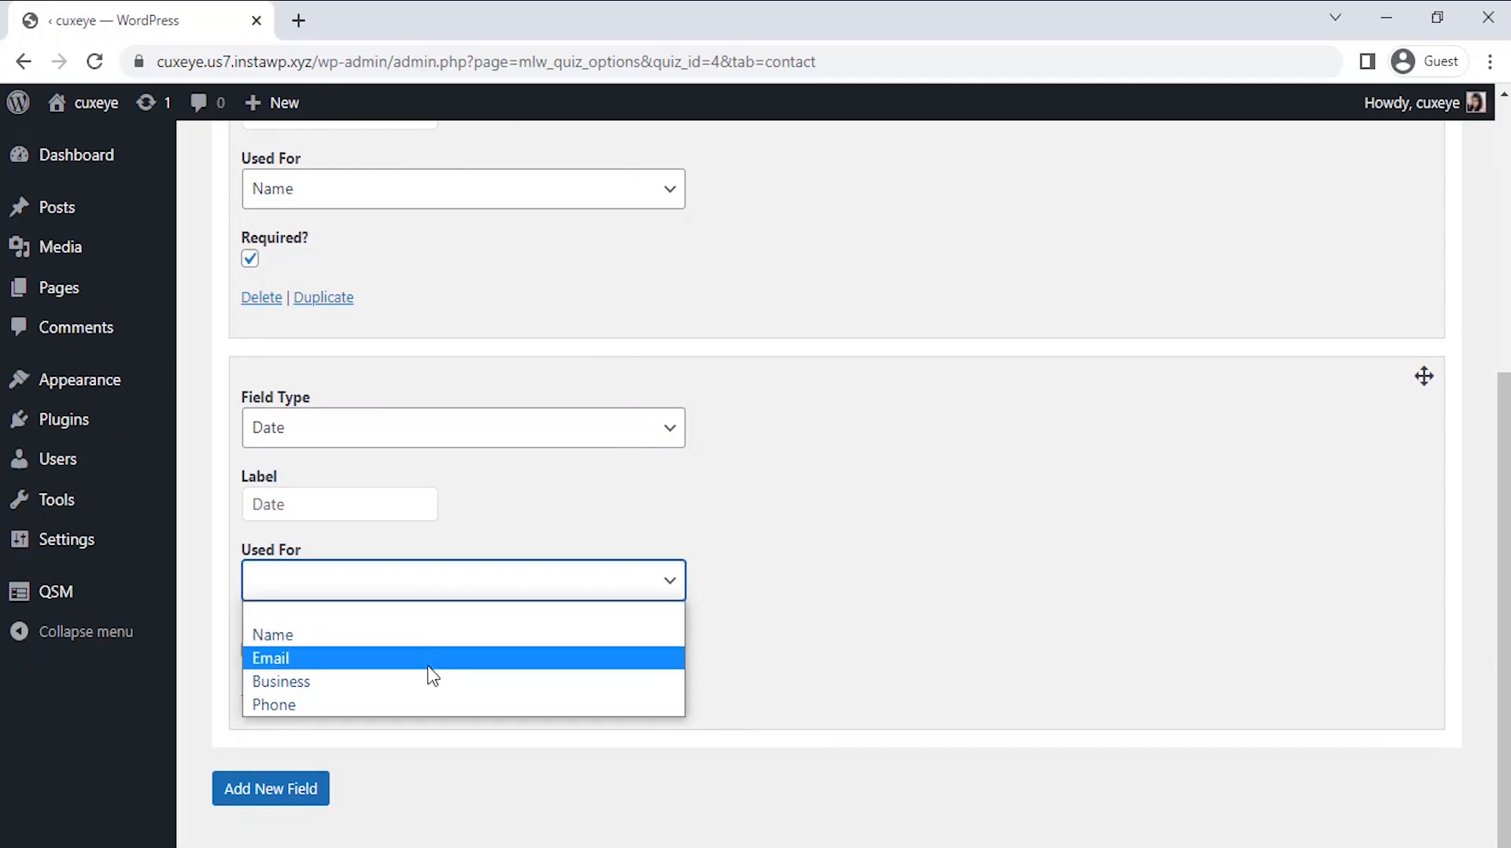
click(425, 681)
click(250, 650)
scroll(540, 717, up, 5)
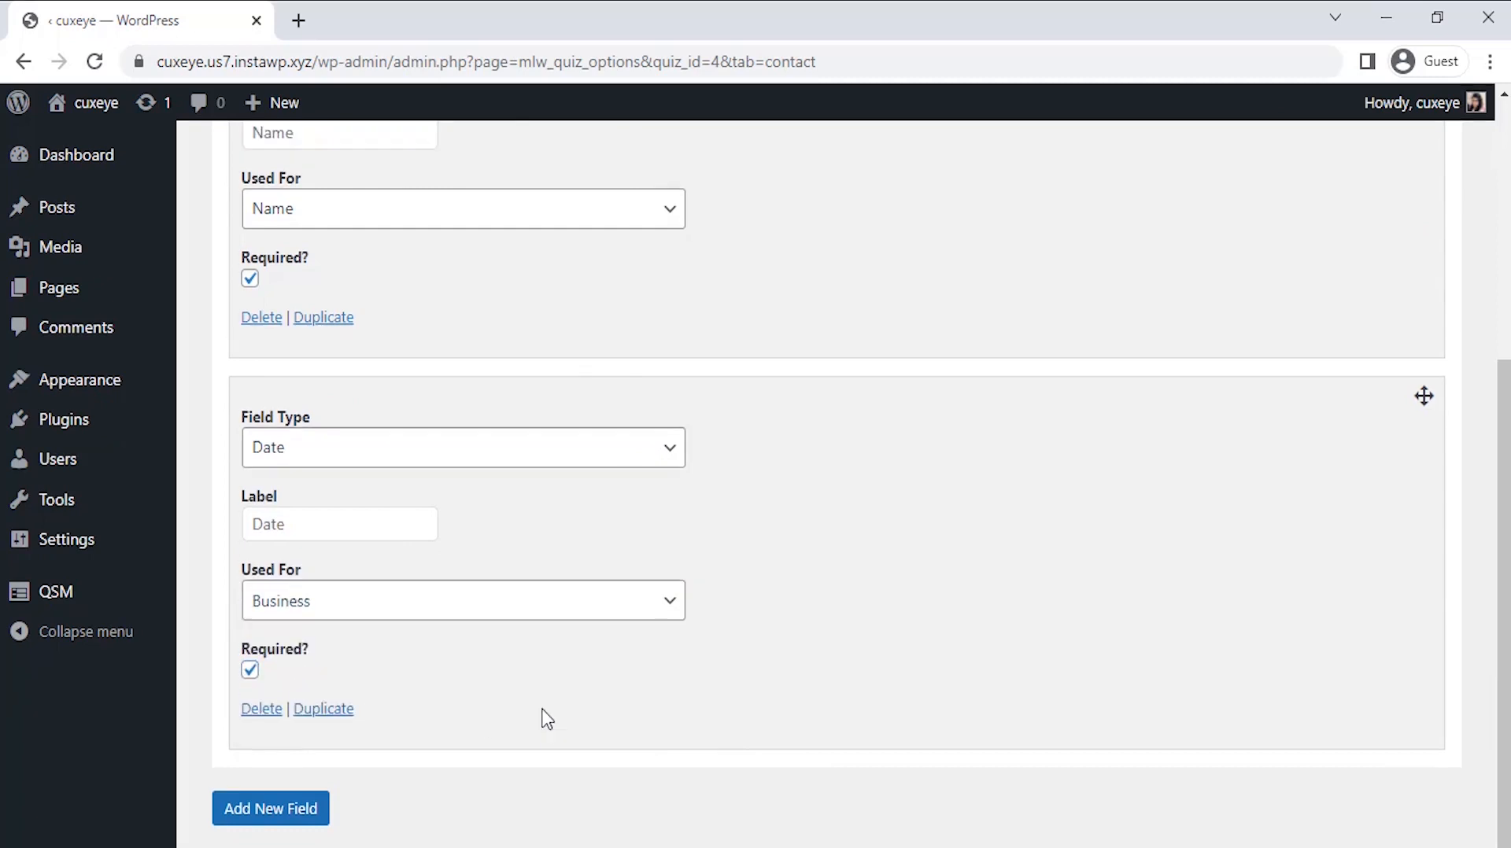
click(334, 355)
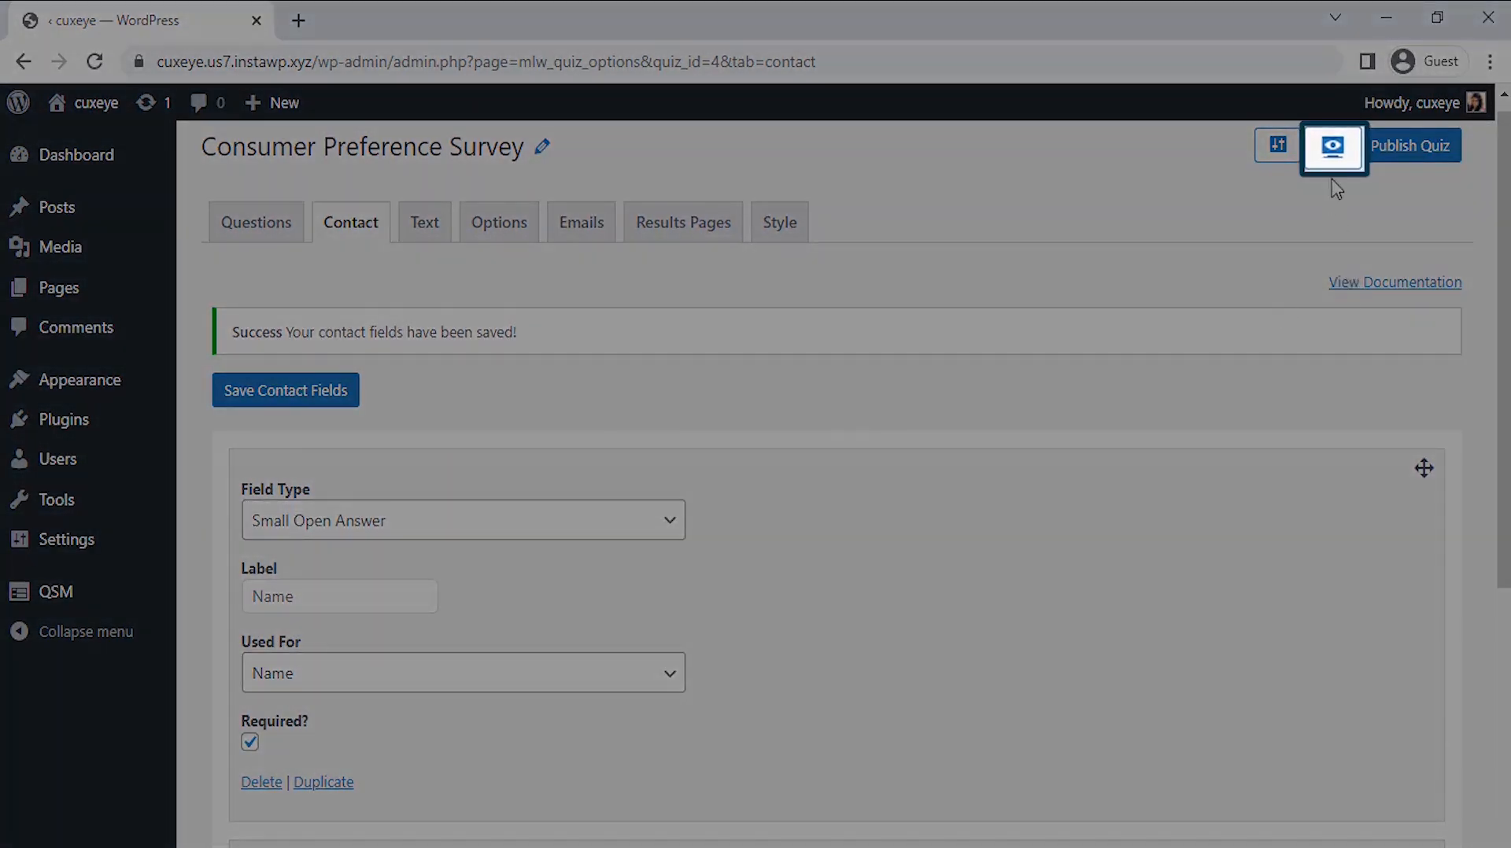
Preview the Consumer Preference Survey and check the Name field and the Date field's calendar picker.
click(1334, 154)
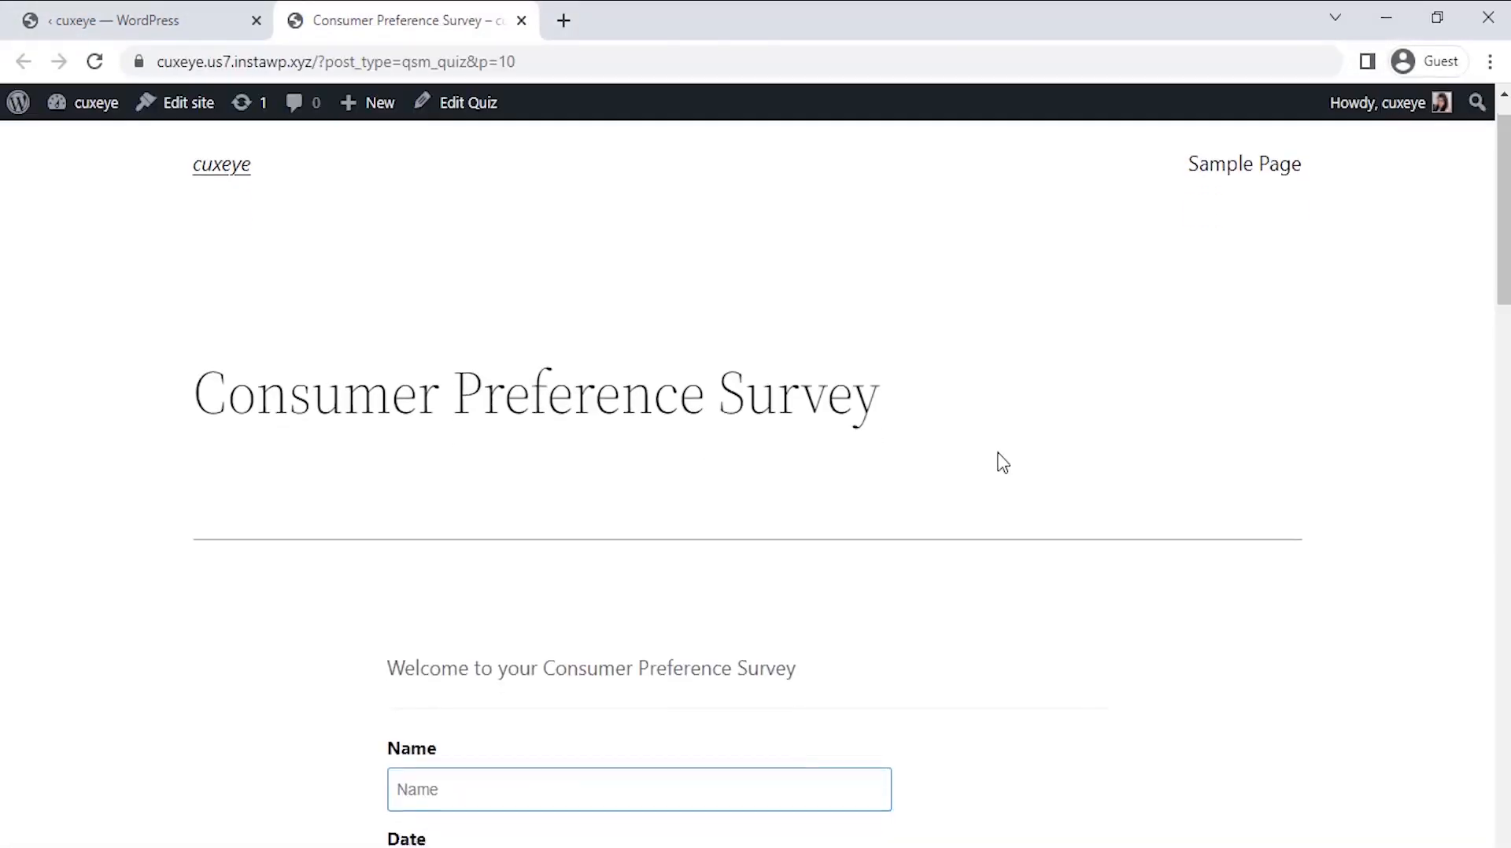
scroll(1001, 462, down, 5)
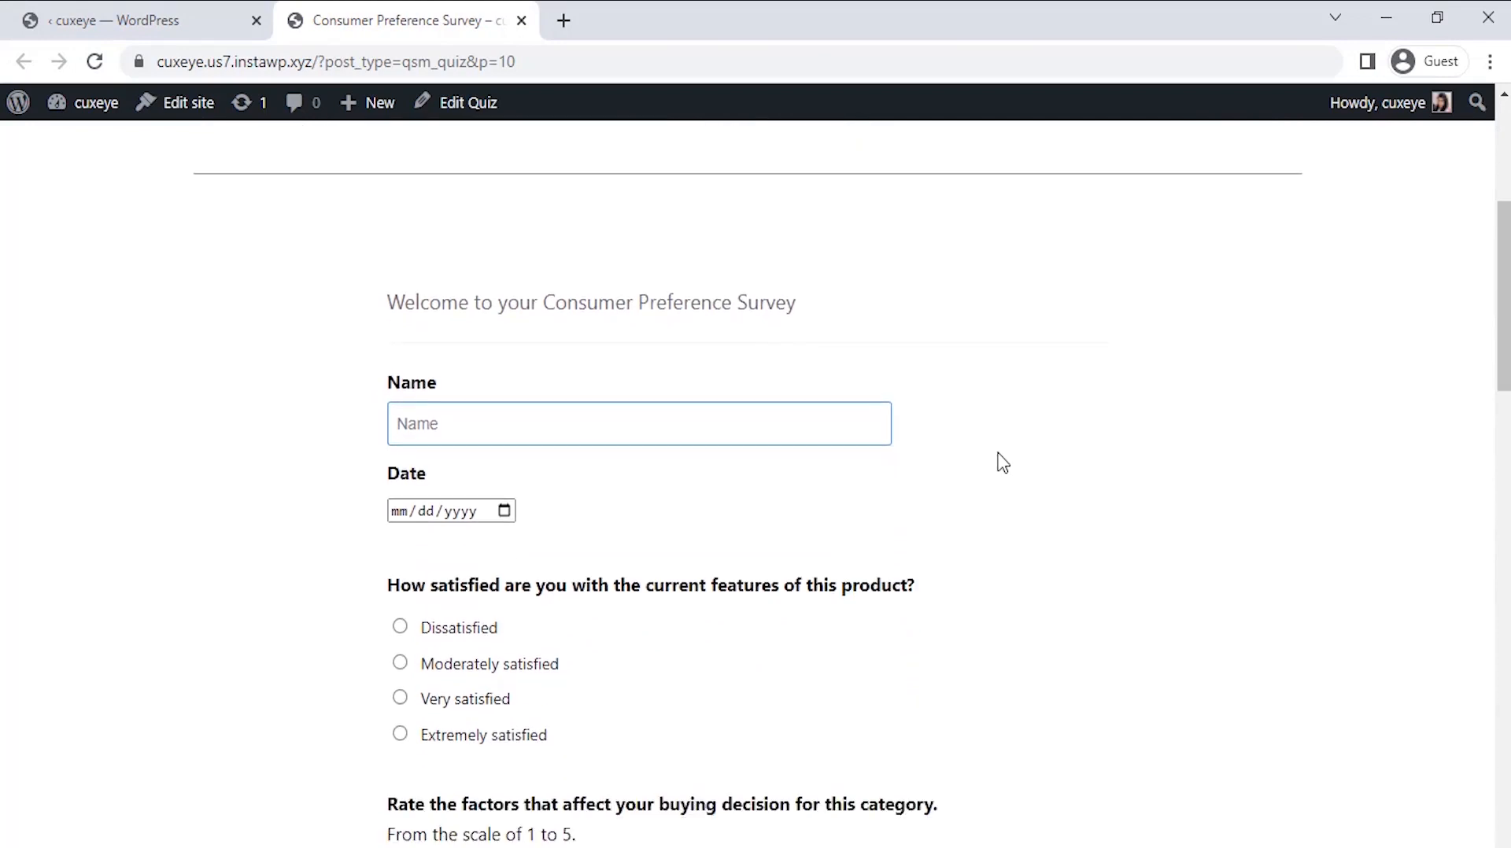
scroll(1002, 463, down, 1)
click(505, 418)
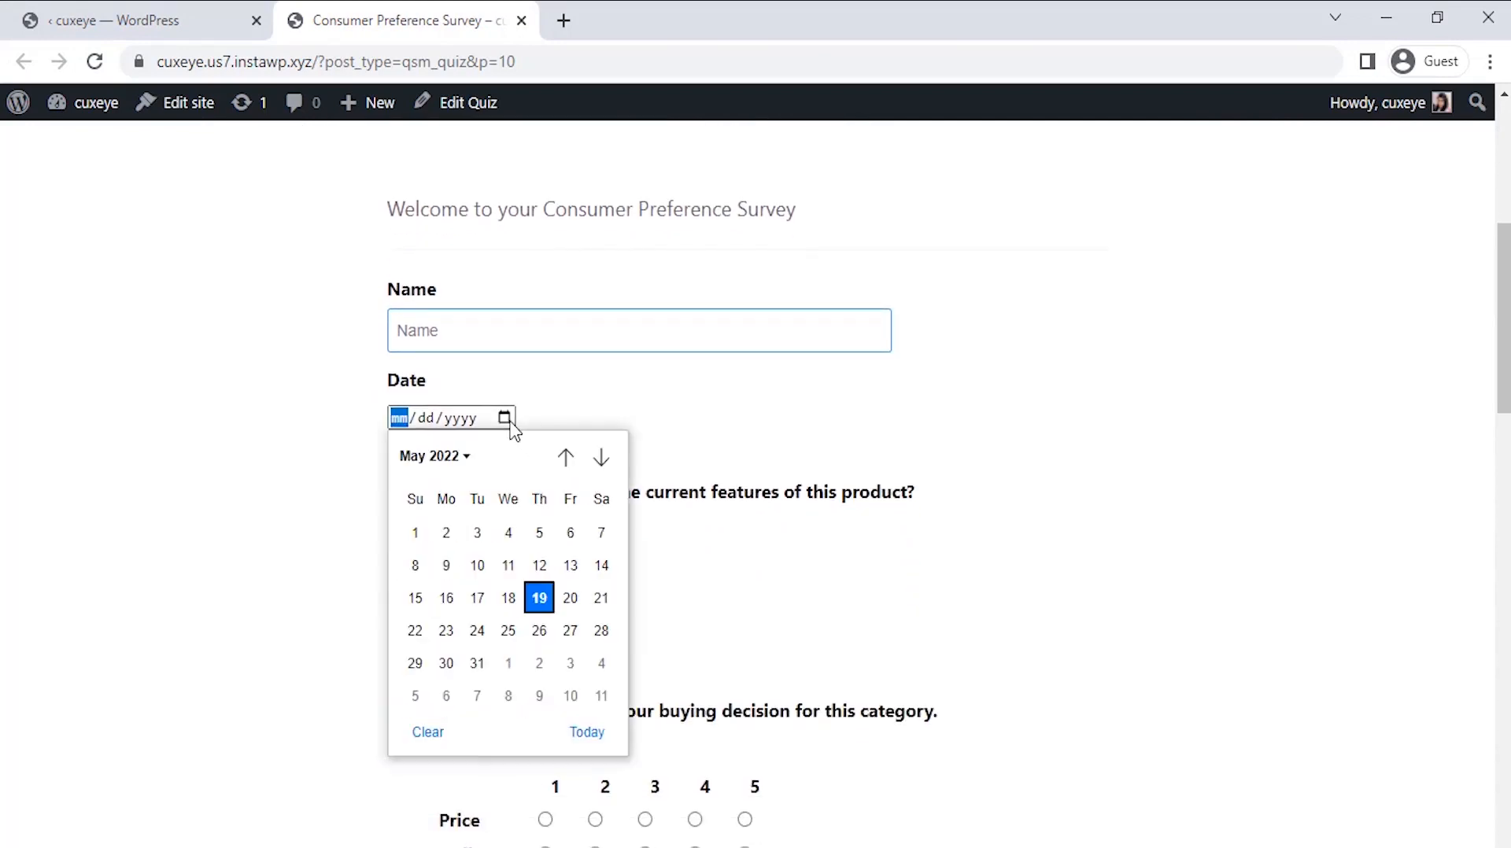
click(921, 412)
Review all survey questions, their answer options and the comment box in the preview, and return to the survey's beginning.
scroll(923, 411, down, 2)
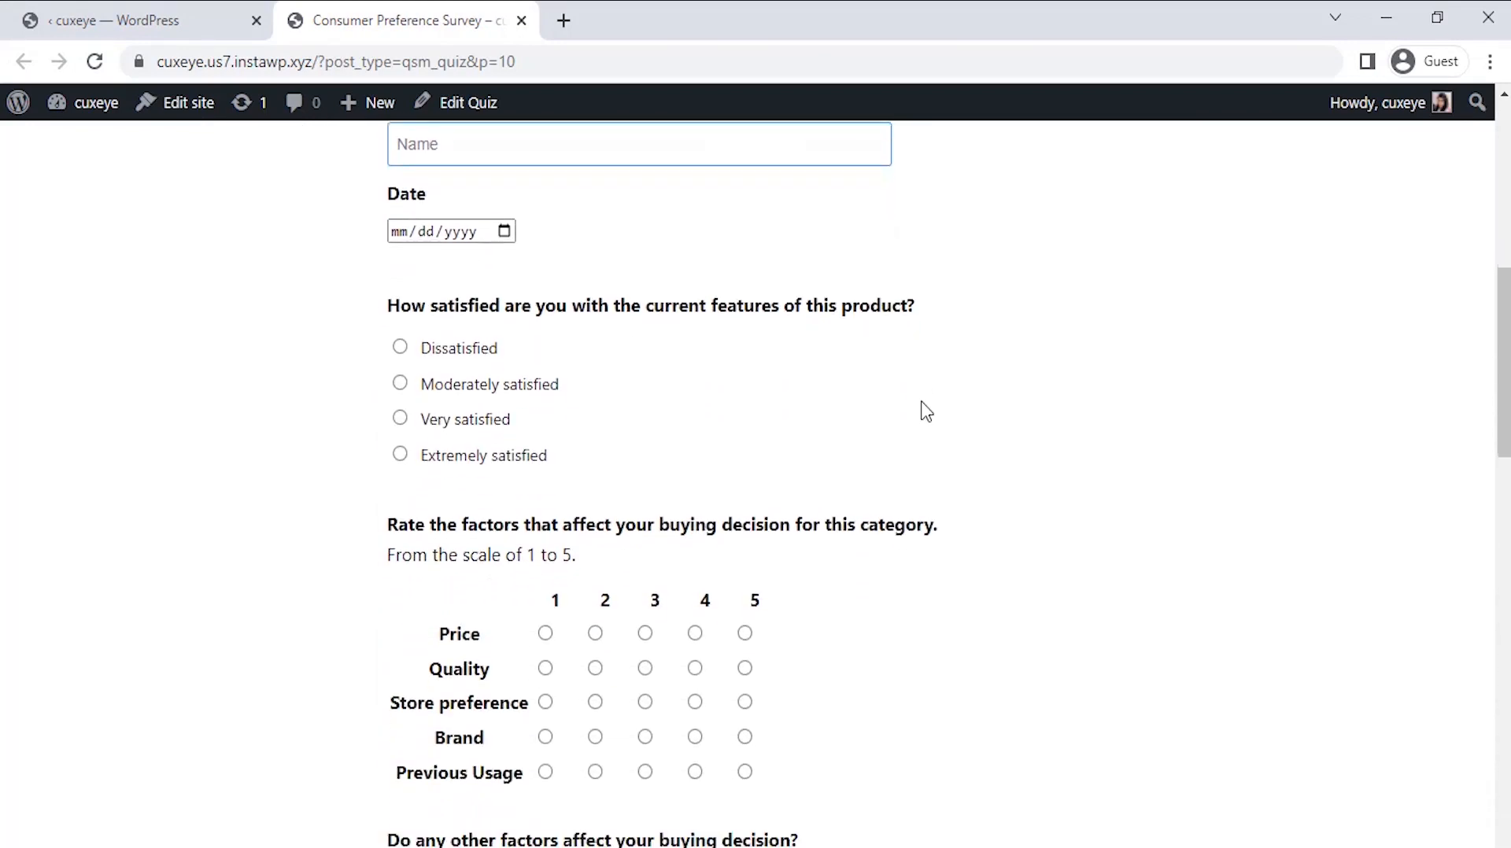
scroll(926, 412, down, 1)
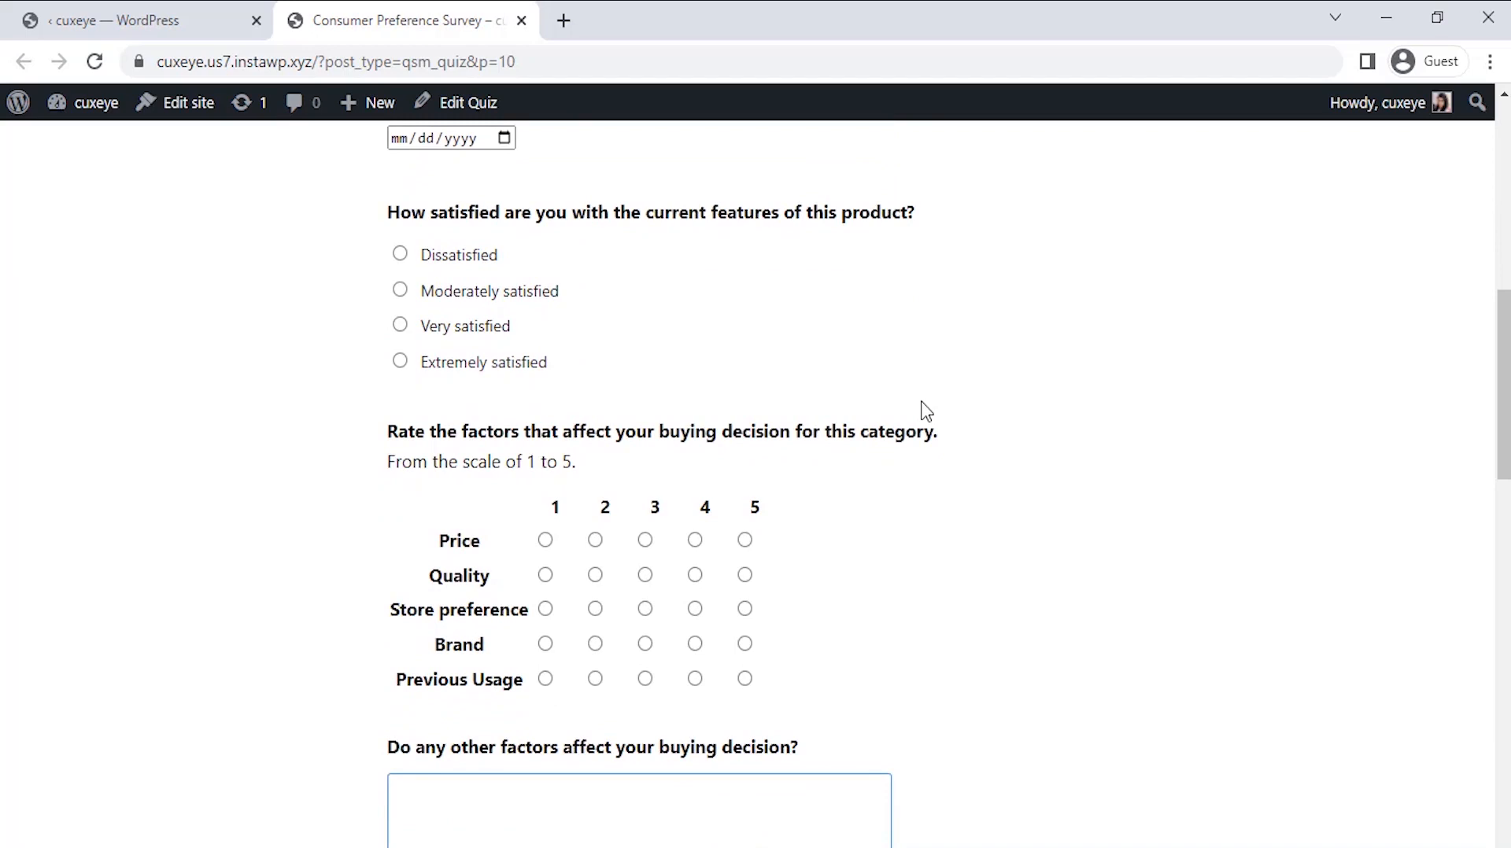
scroll(926, 412, down, 2)
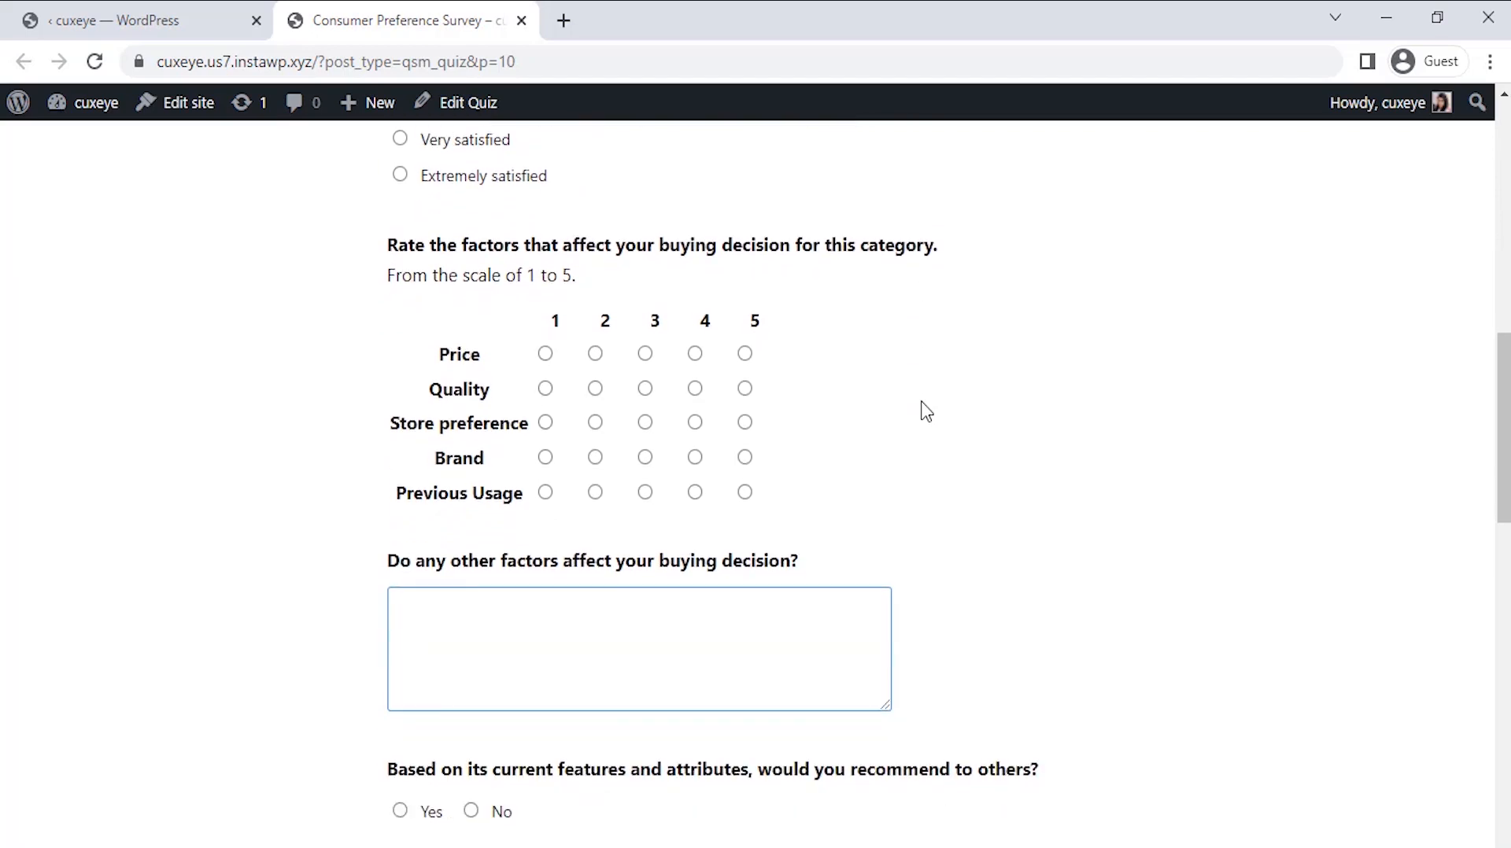
scroll(927, 412, down, 1)
scroll(926, 411, down, 1)
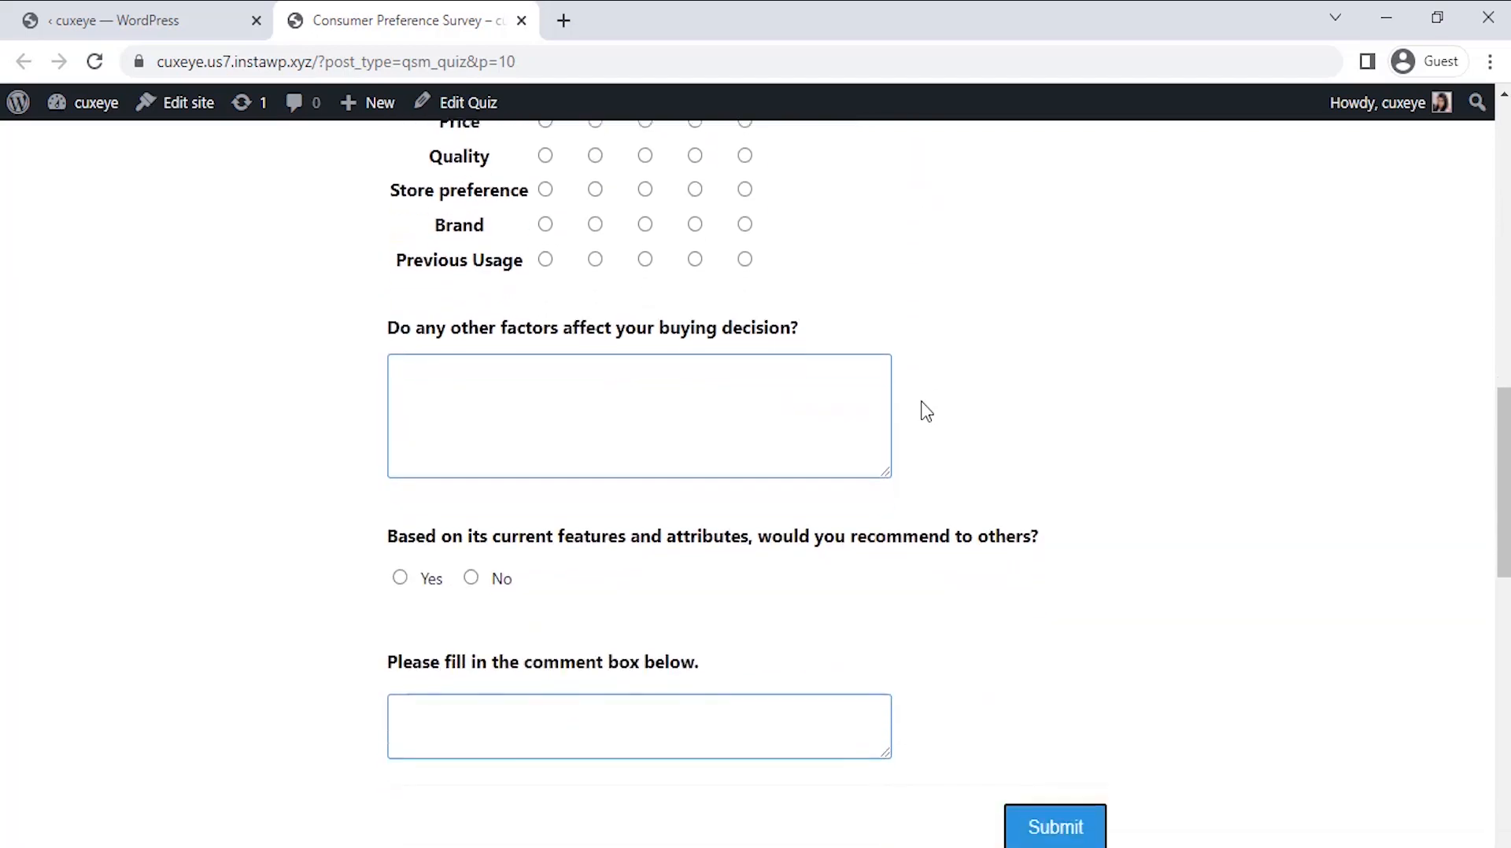
scroll(926, 412, down, 1)
scroll(927, 412, up, 7)
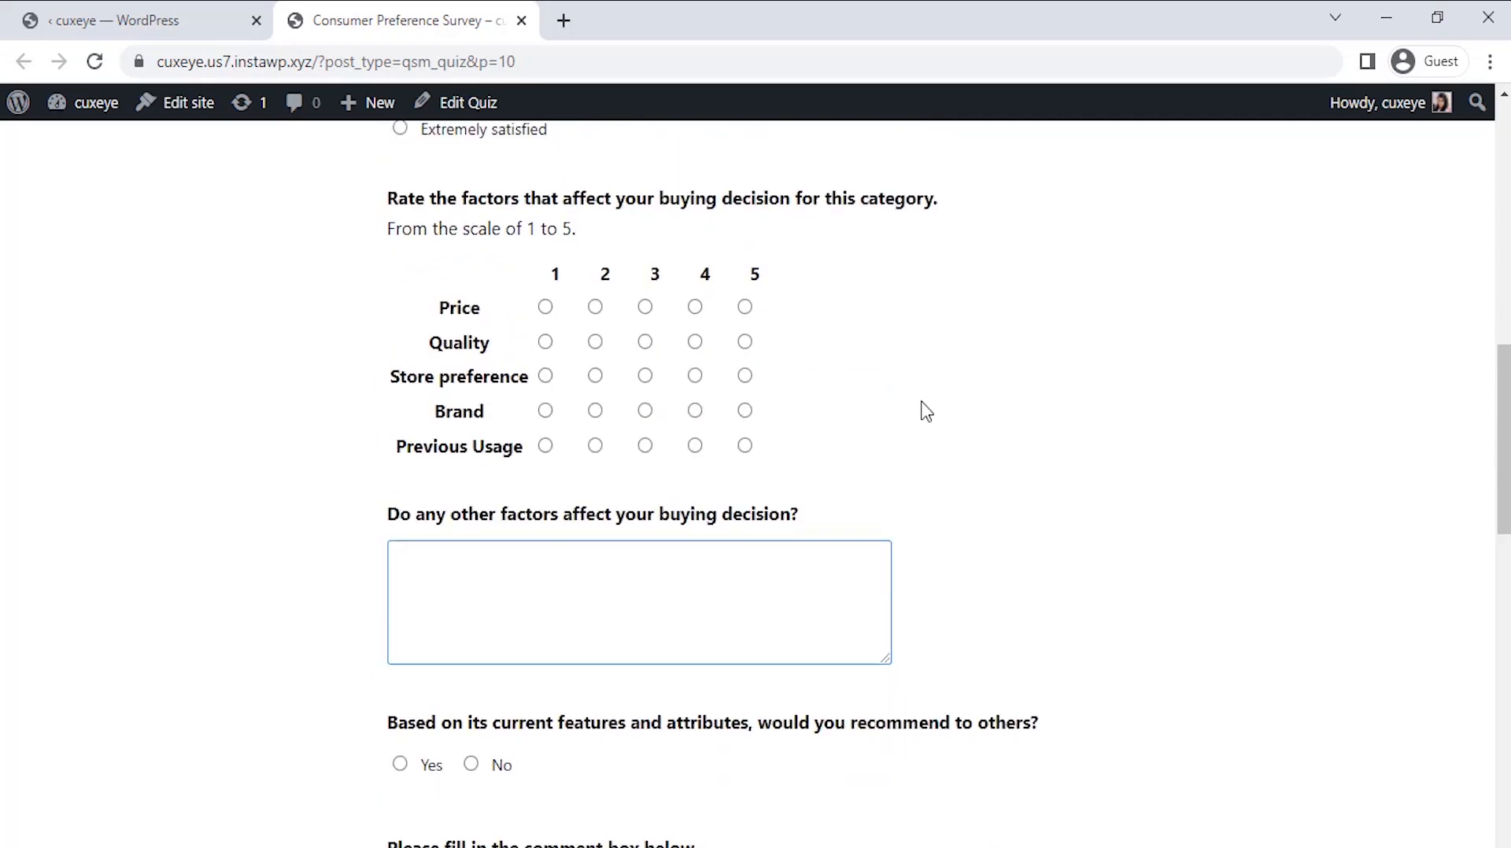
scroll(927, 412, up, 5)
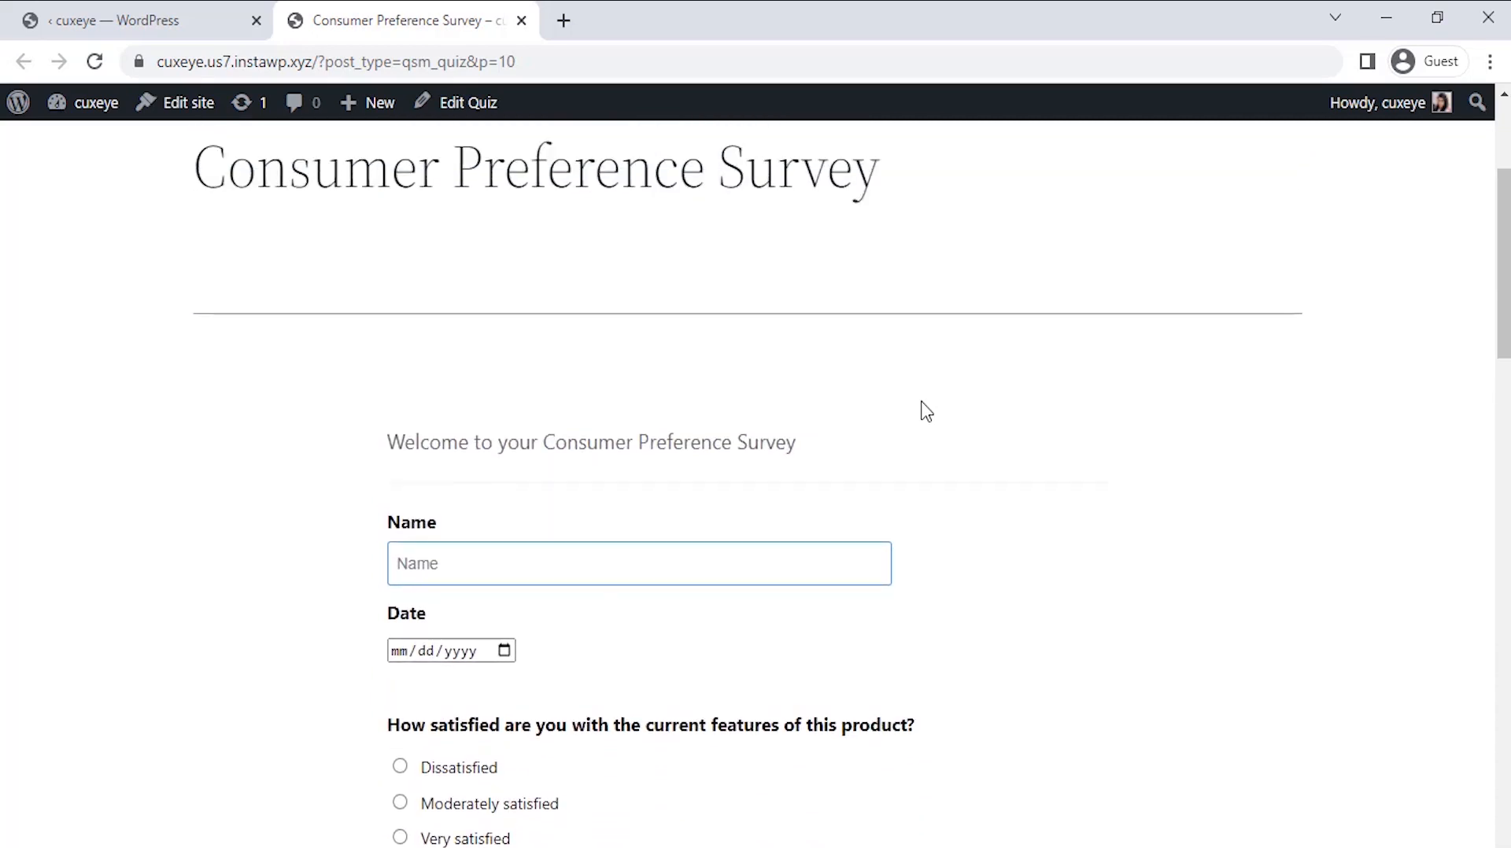